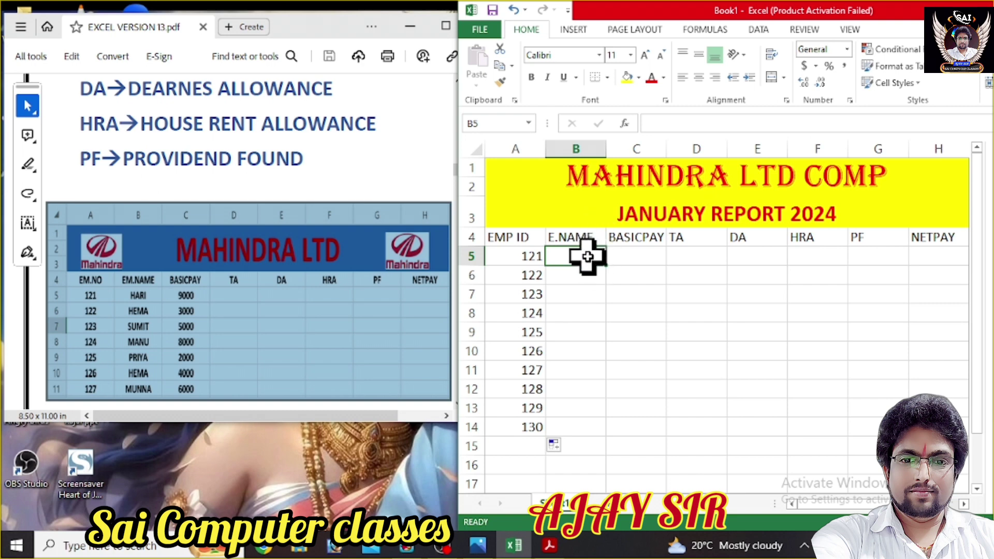
Enter the first four employees' names in cells B5 to B8 of the E.NAME column
text(RAM)
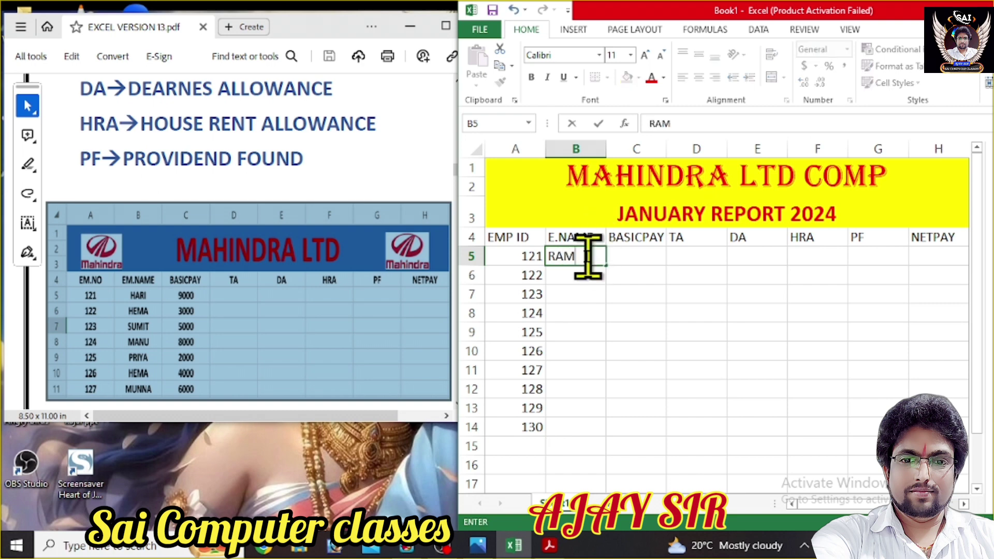
key(ctrl+Return)
click(582, 281)
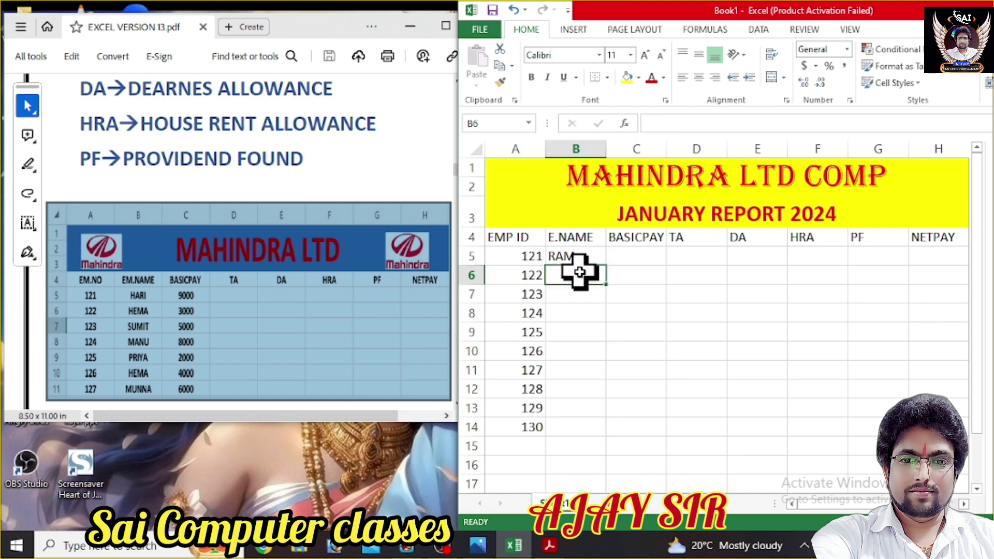
text(SITA)
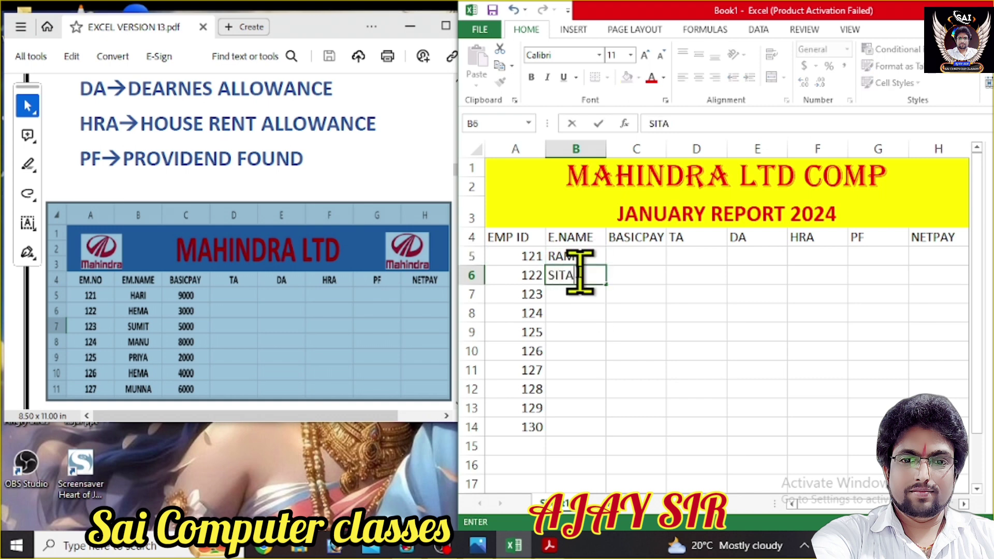
key(Return)
text(NITRA)
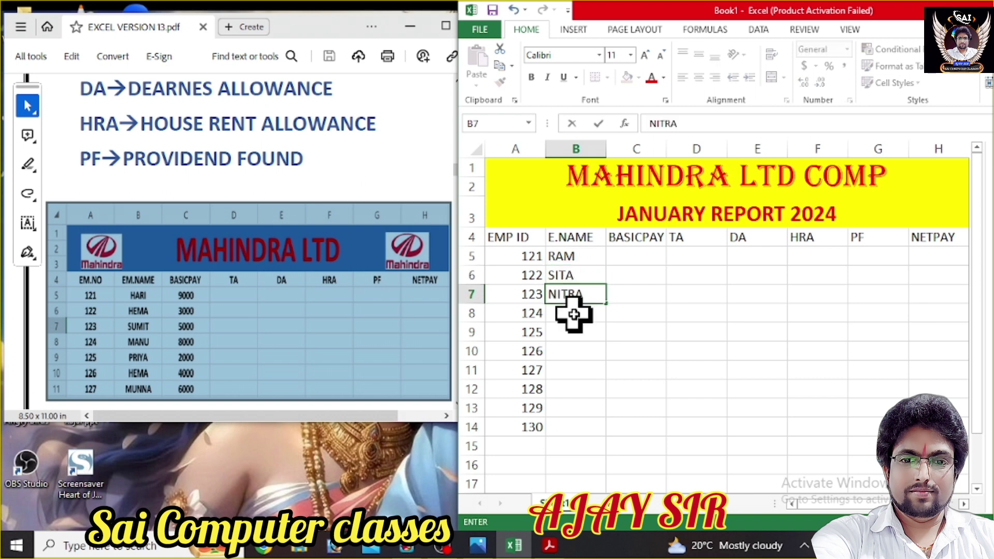
key(Return)
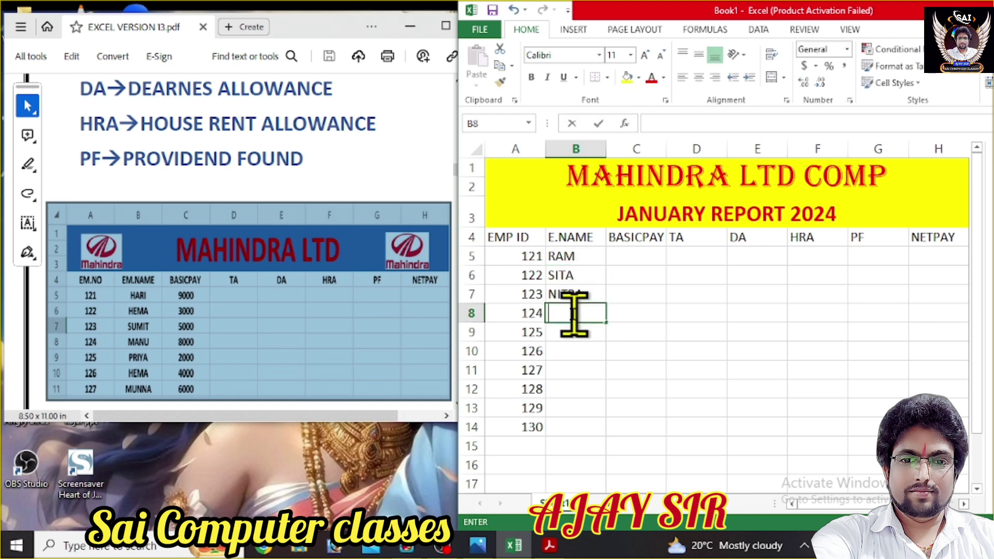
text(RIYA)
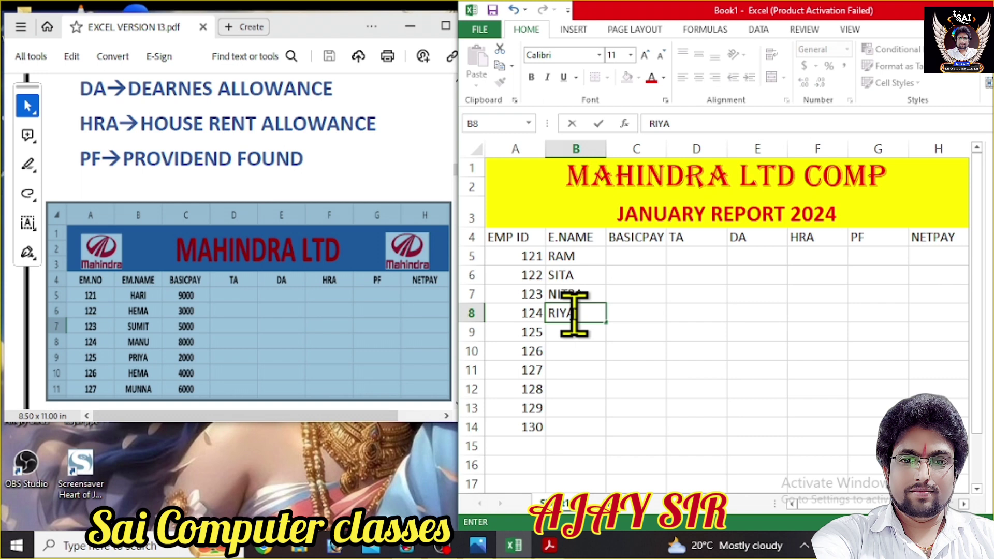
Fill in the employee names for cells B9 to B11 in the E.NAME column
click(576, 338)
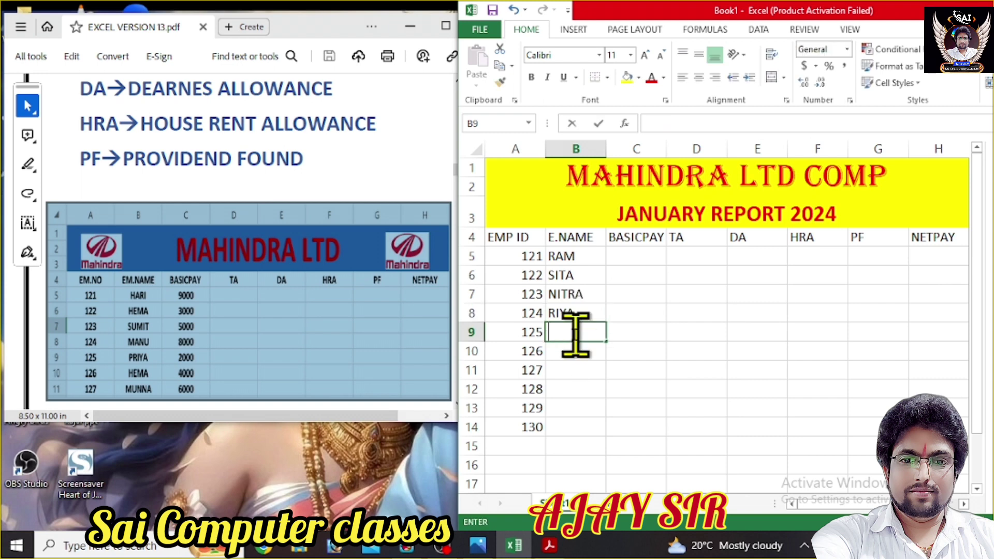
text(POOJA)
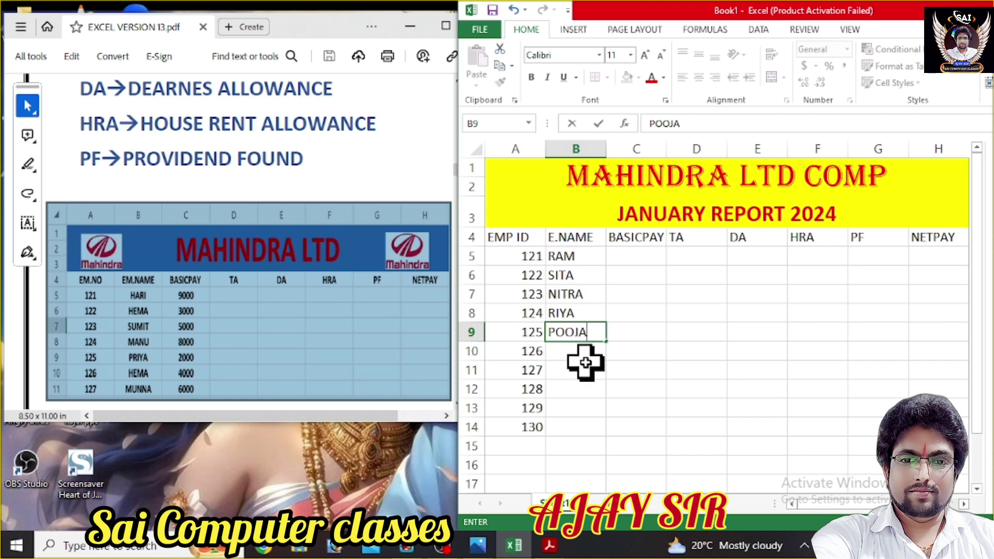
click(584, 352)
text(A)
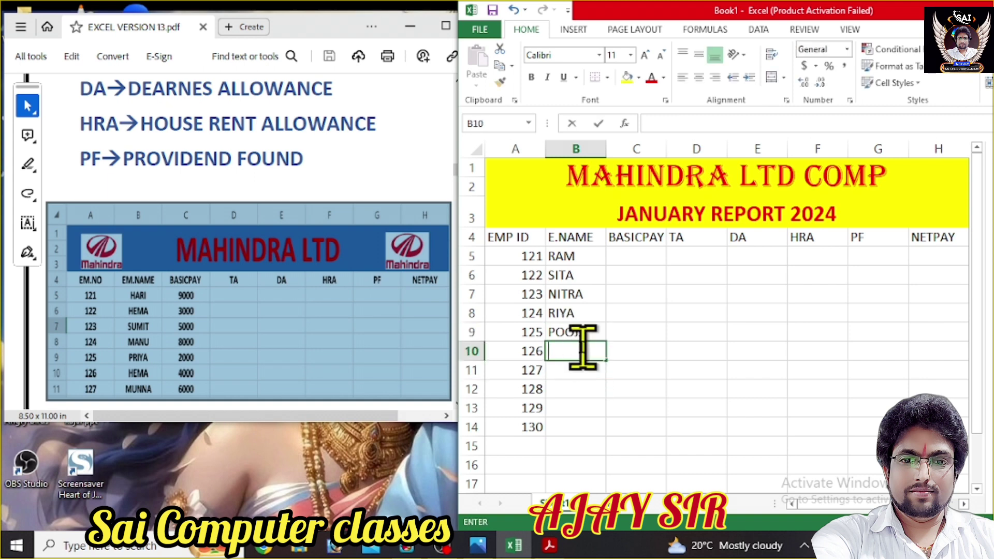
text(MAN)
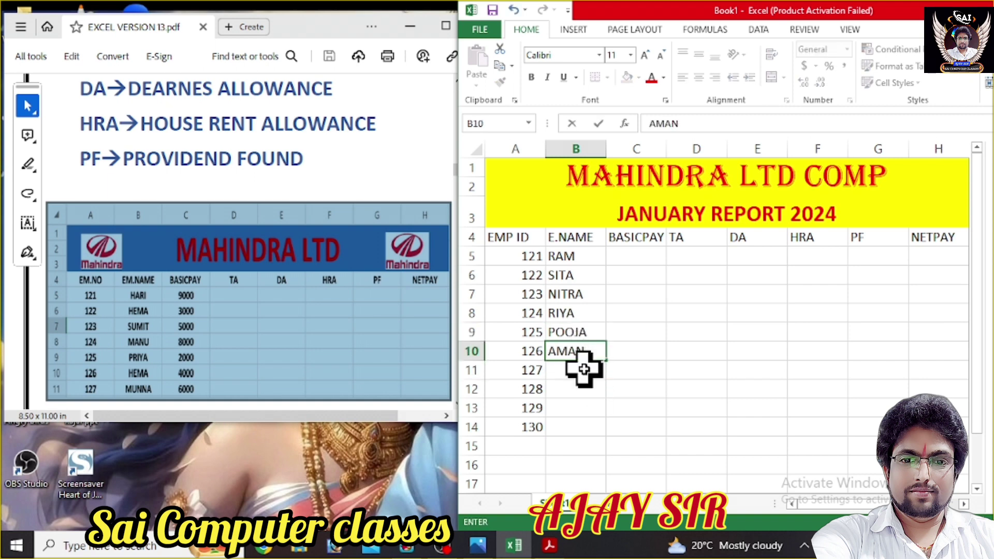
click(583, 368)
text(KOM)
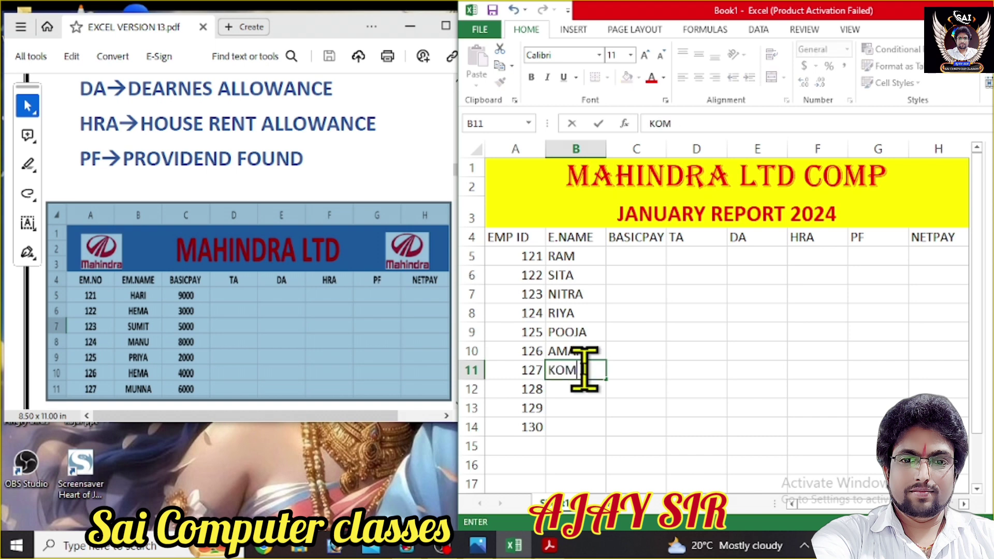
text(AL)
Complete the E.NAME column with the last three employees' names in cells B12 to B14
click(582, 388)
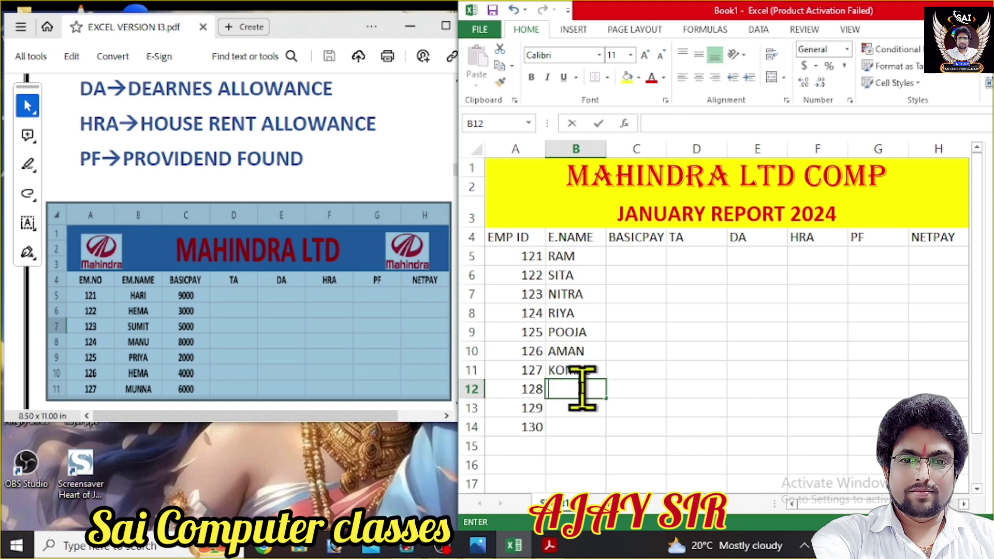
text(RANI)
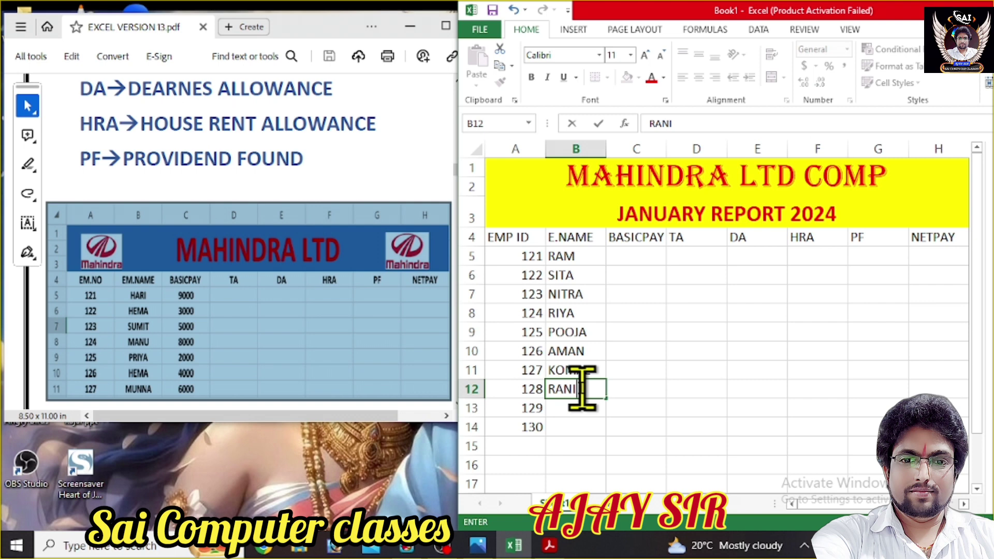
click(581, 415)
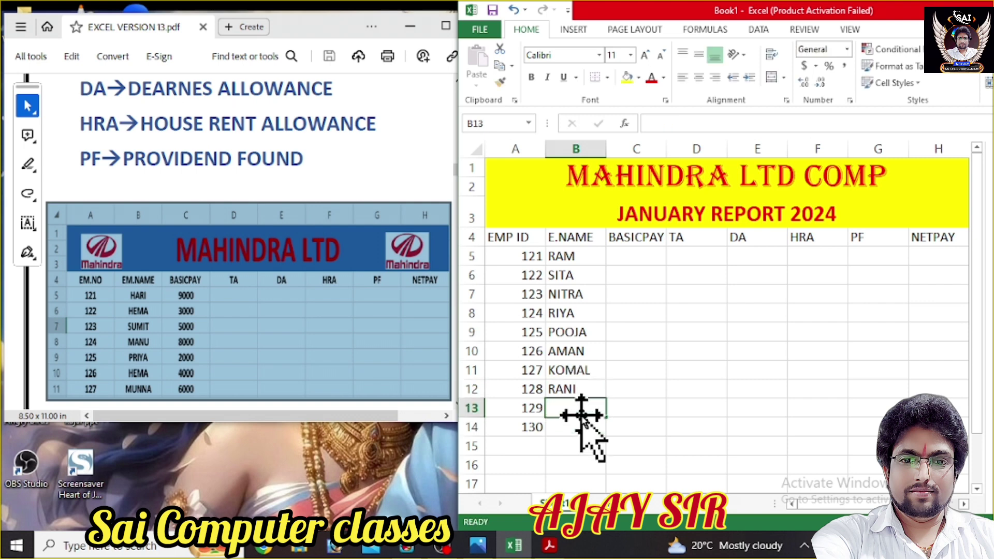
text(HAIDAR)
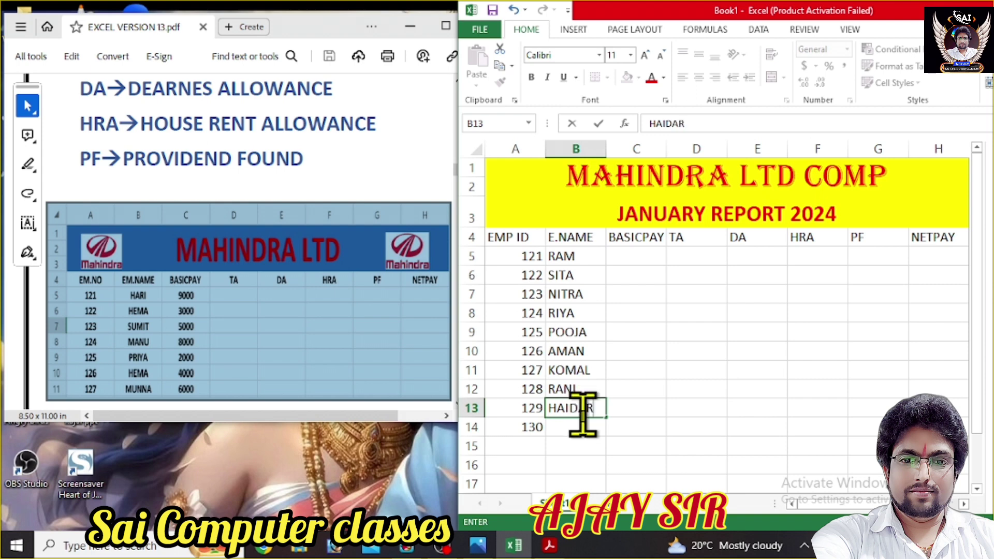
click(585, 428)
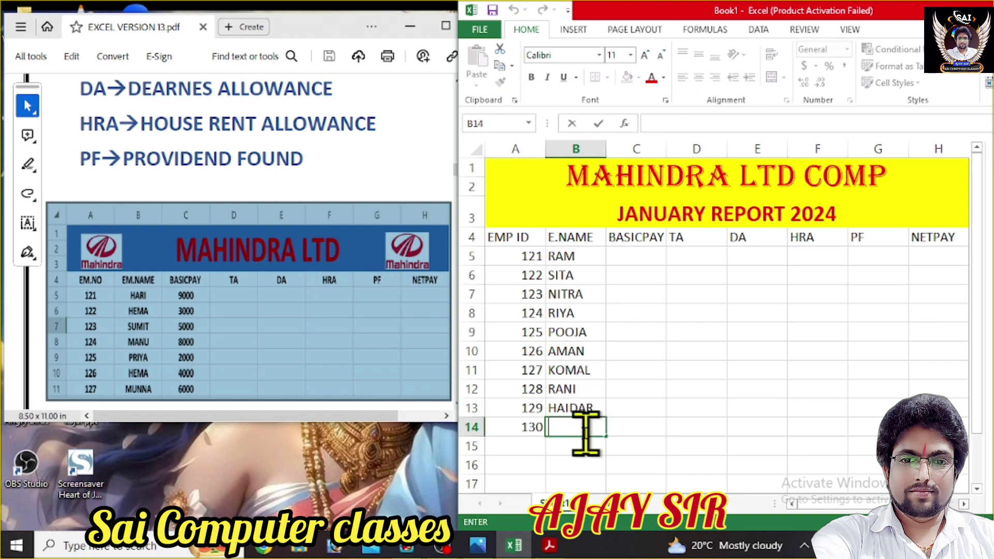
text(KUMAR)
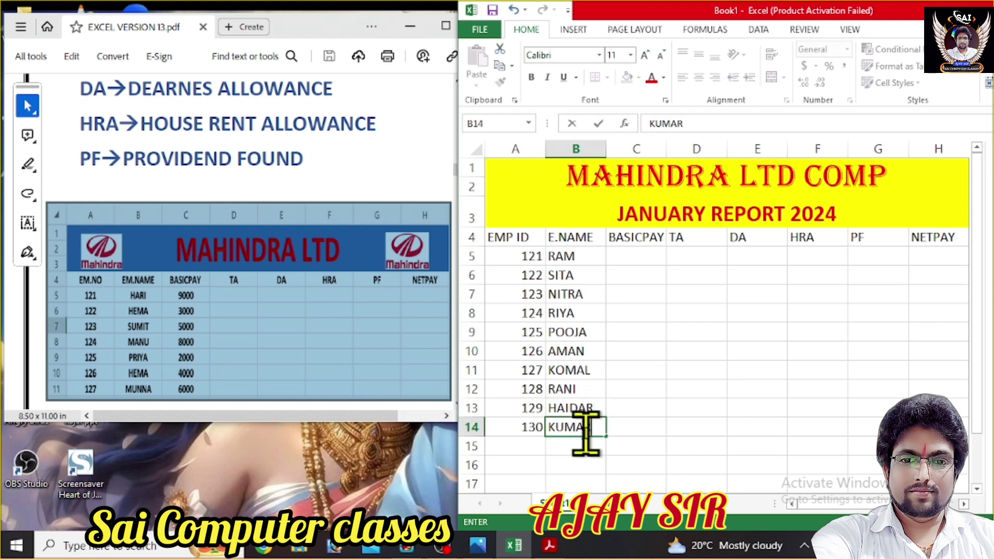
Enter the basic pay amounts 9000, 7000, 3000 and 2000 in cells C5 to C8
click(637, 256)
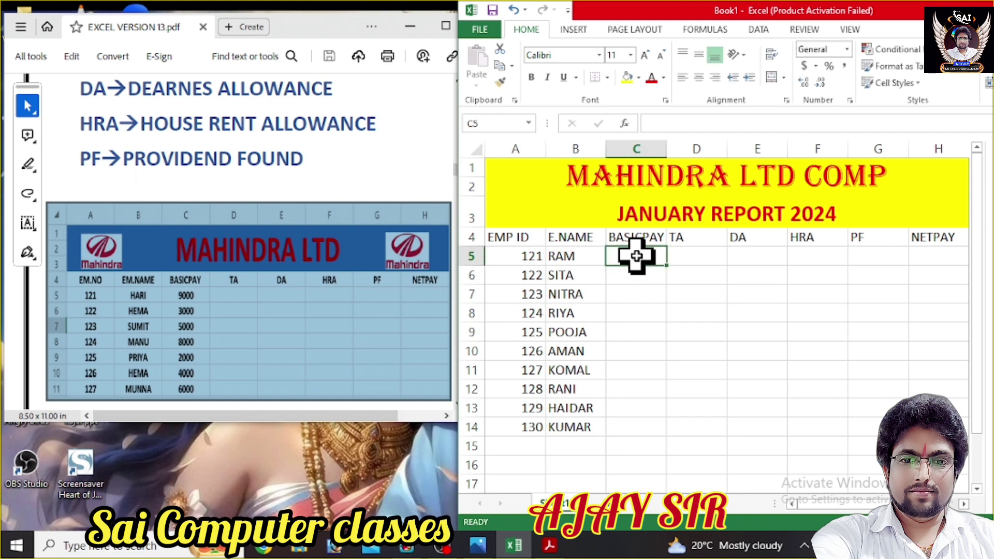
double_click(637, 257)
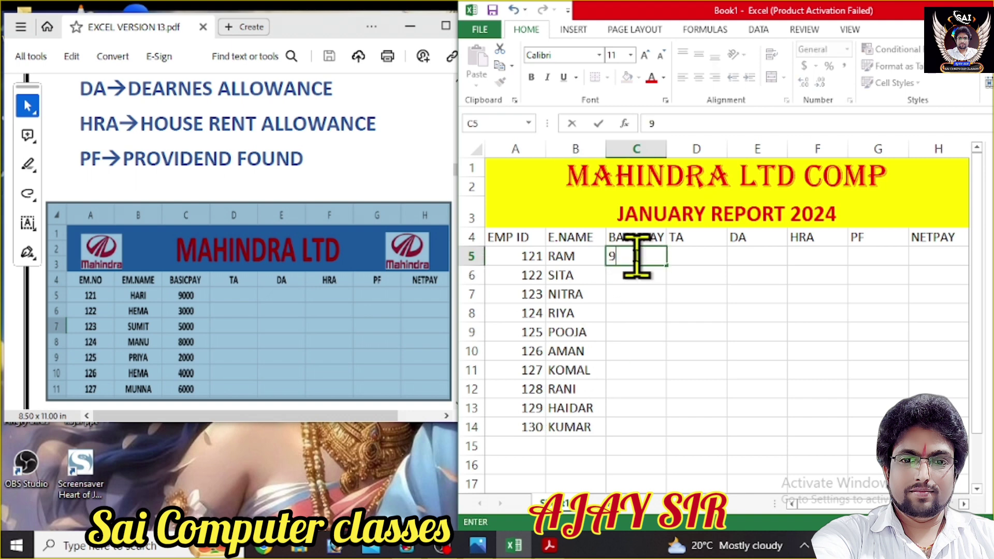
text(9000)
click(642, 273)
text(7000)
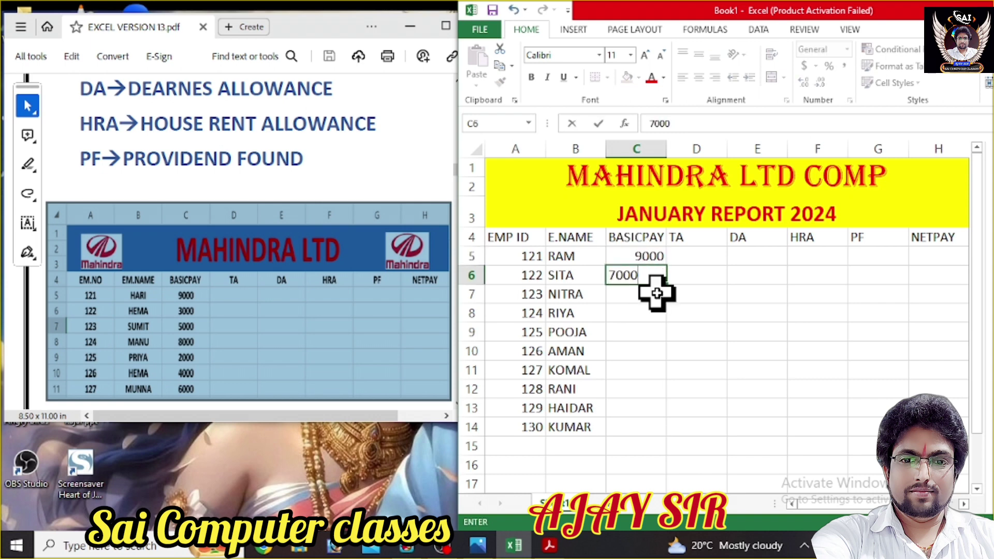
click(657, 292)
text(3000)
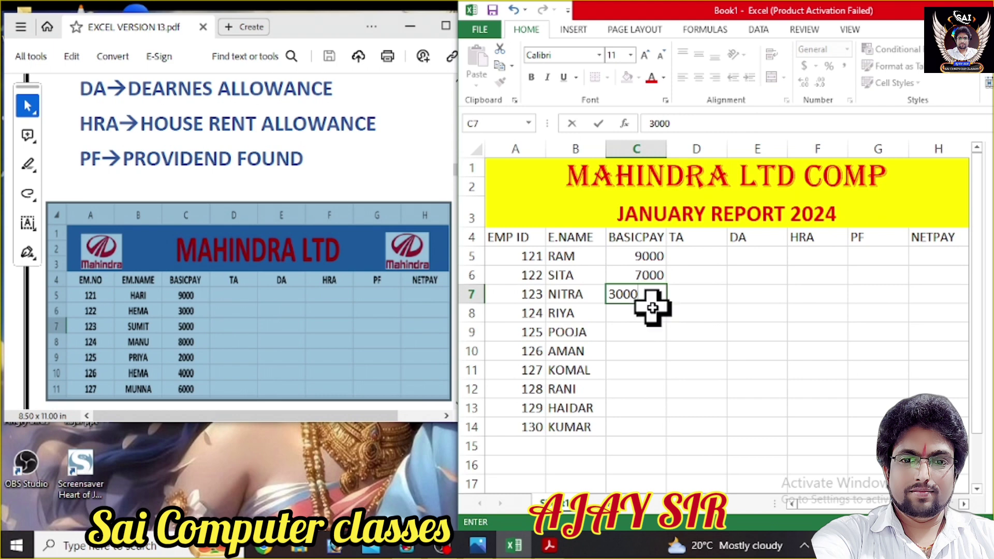
click(651, 308)
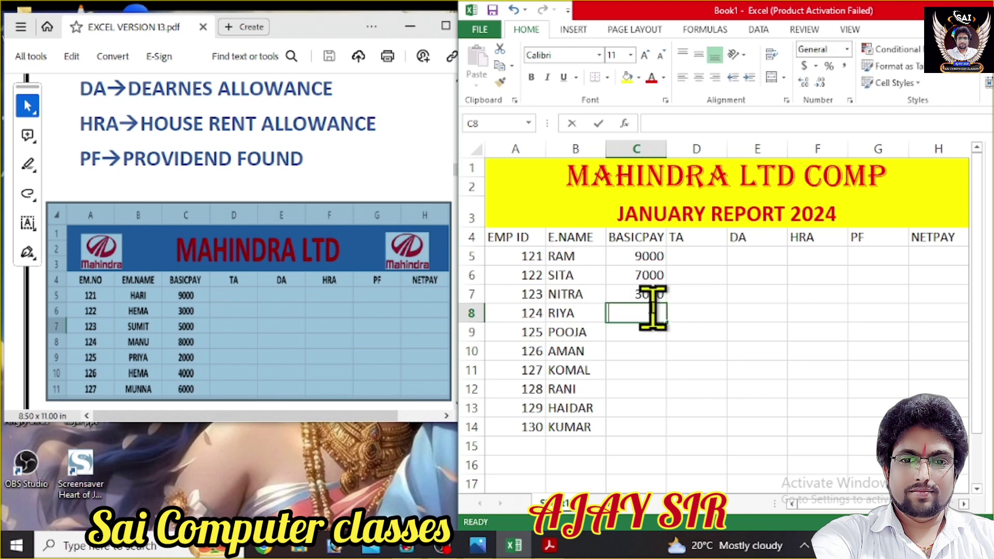
text(2000)
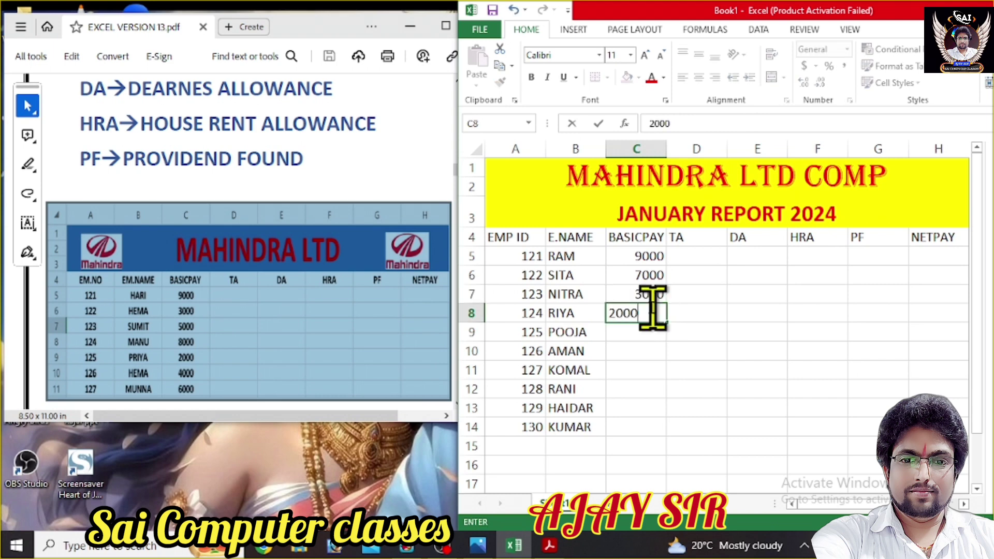
Enter the basic pay amounts 3000, 5000 and 6090 in cells C9 to C11
click(649, 327)
text(3)
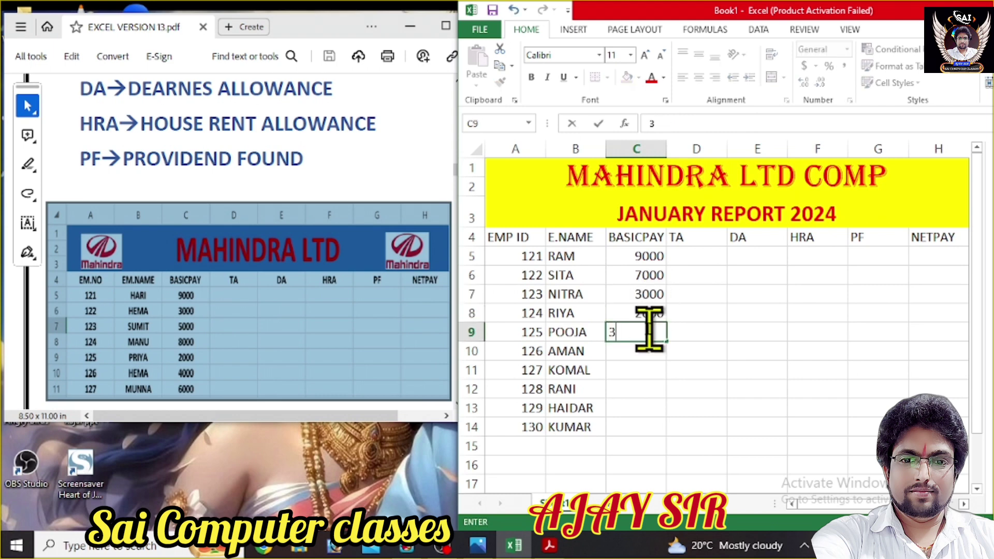
text(000)
click(651, 347)
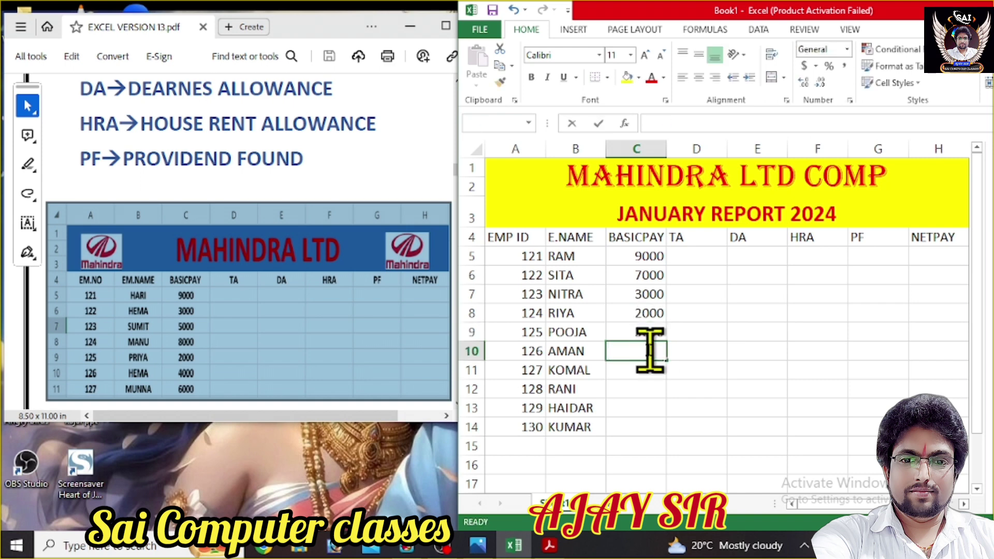
double_click(650, 350)
text(50000)
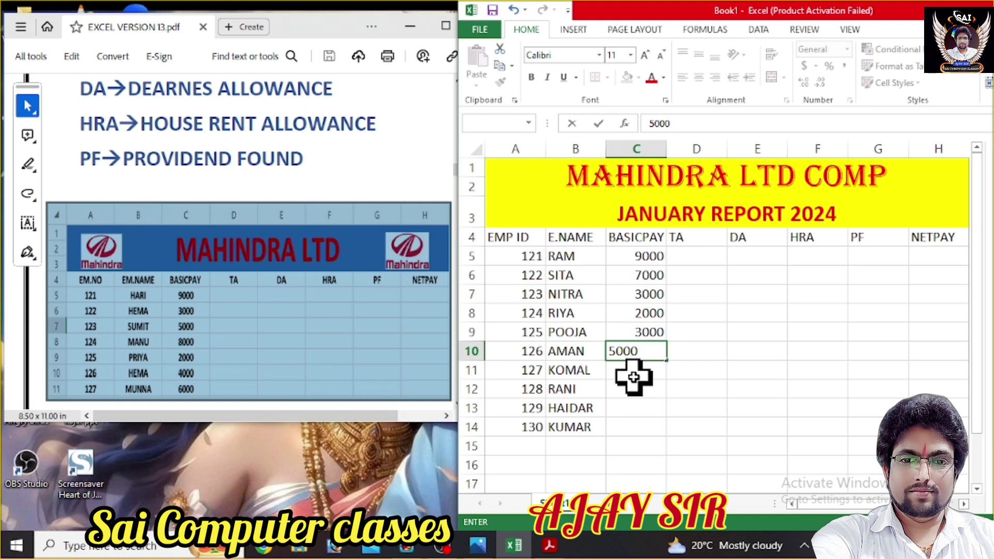
click(637, 368)
double_click(636, 369)
text(609)
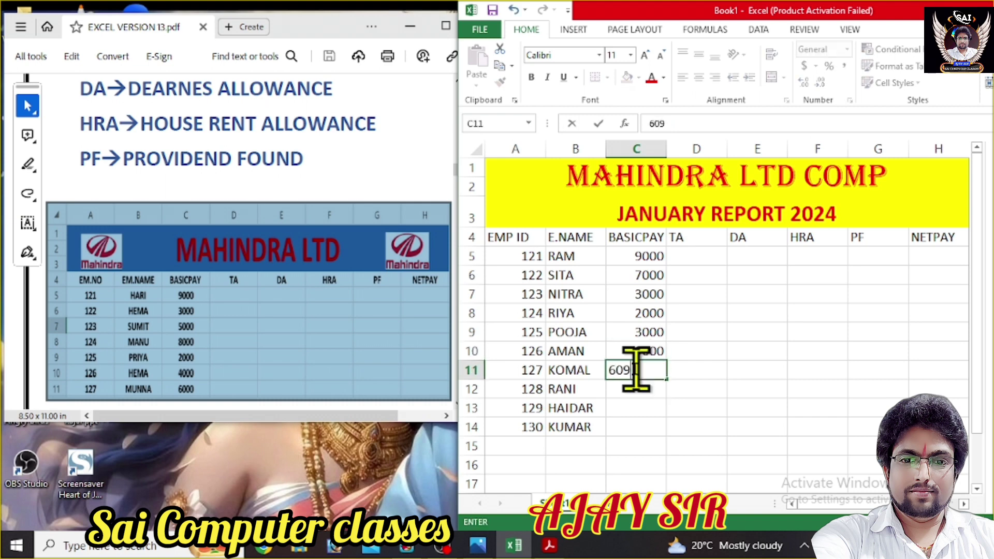
text(00)
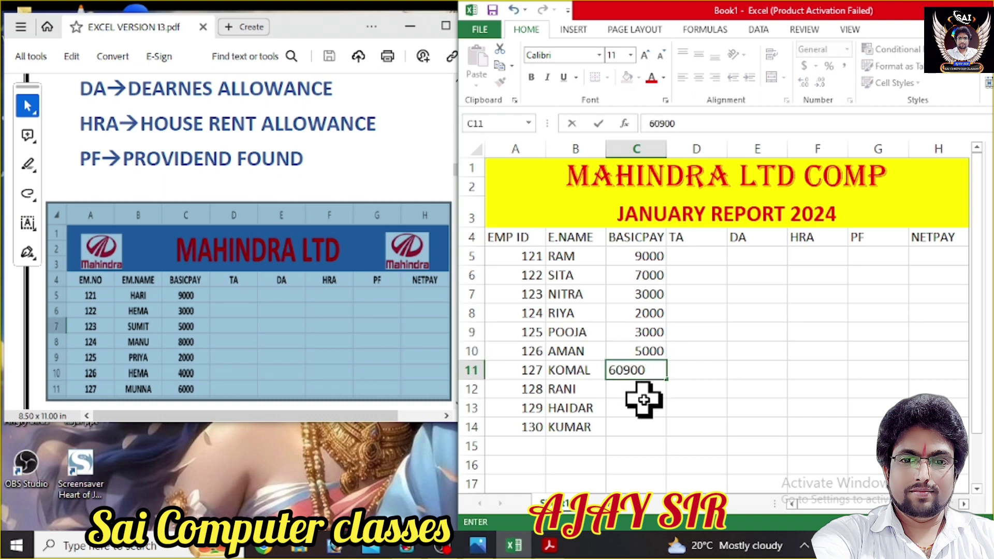
Complete the BASICPAY column with 5000, 3000 and 2000 in cells C12 to C14
double_click(640, 386)
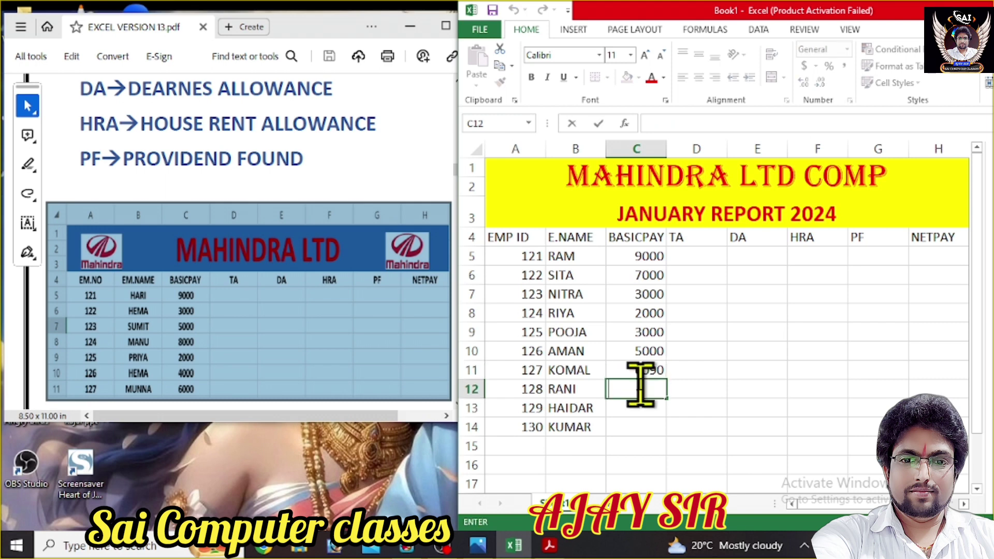
text(5000)
double_click(640, 407)
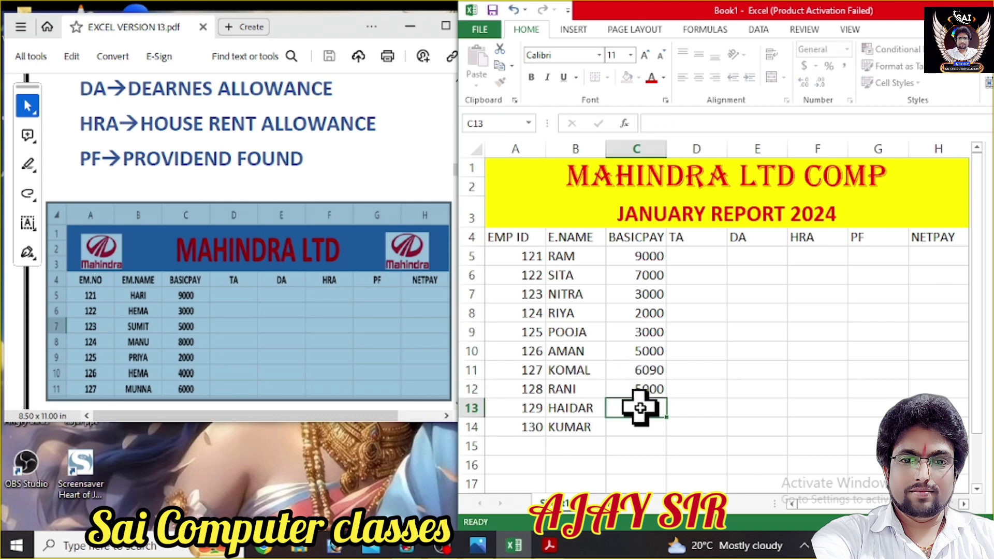
text(3000)
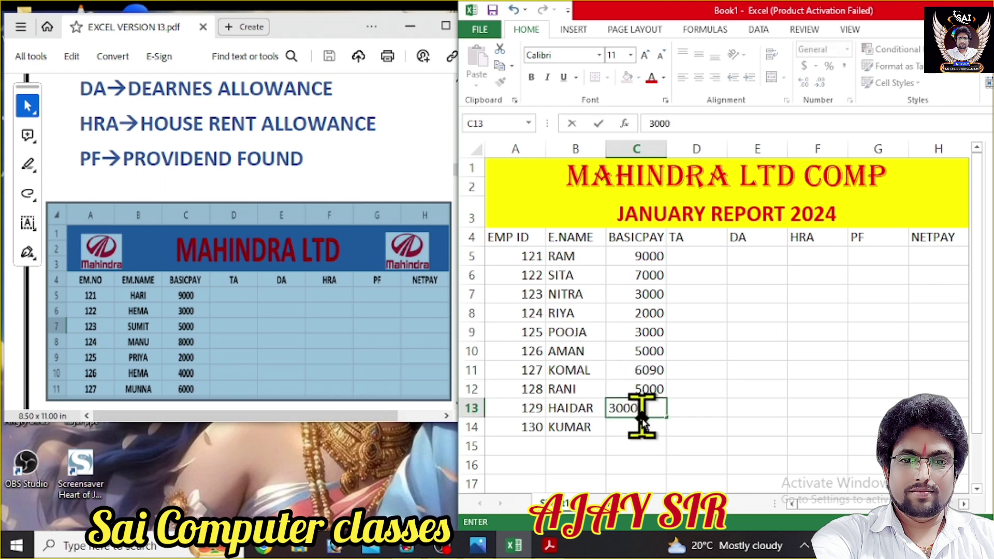
double_click(644, 423)
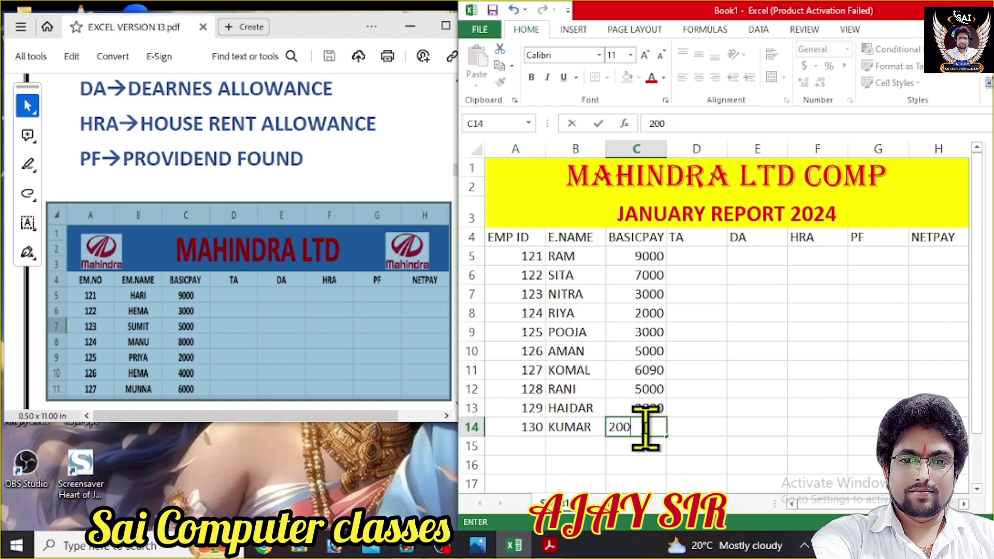
text(2000)
click(707, 389)
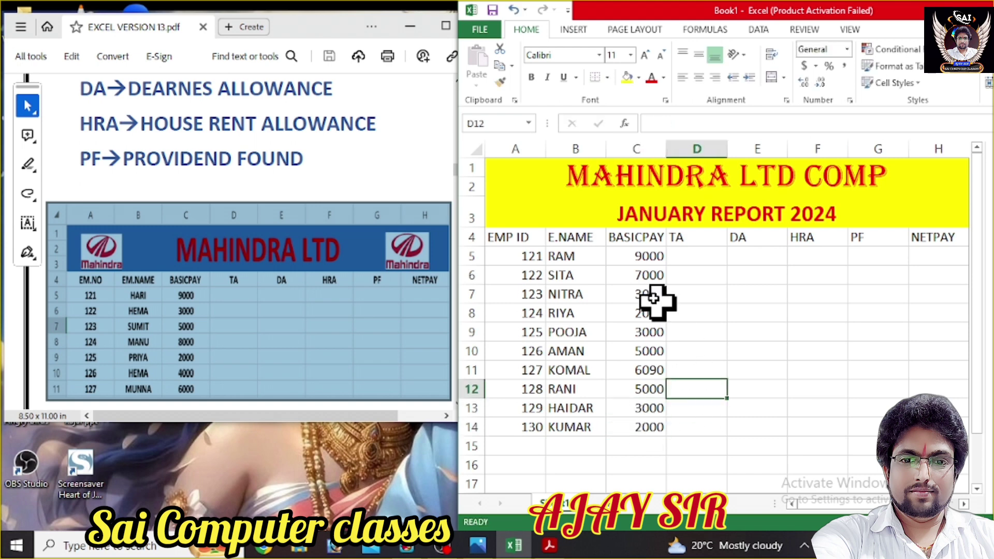
Center the contents of the whole table A4:H14 horizontally, including the header row
drag(513, 244, 575, 278)
drag(631, 318, 955, 429)
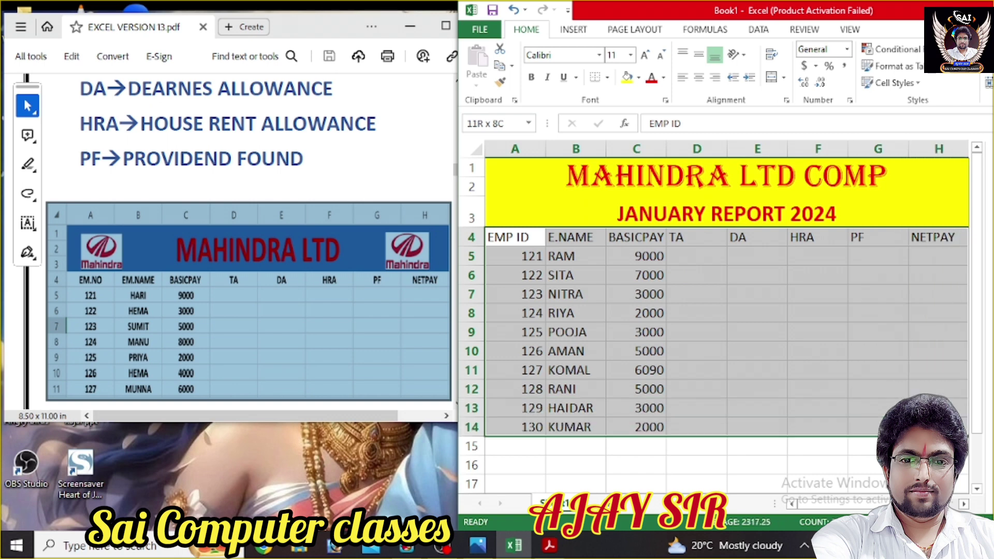
click(699, 78)
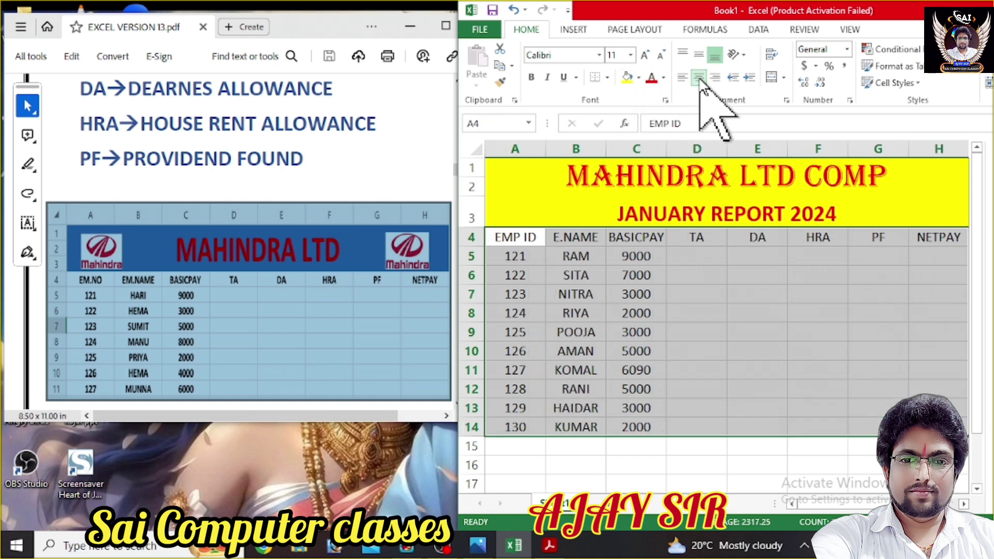
Switch to the PDF handout, find the TA rate table and its formula, and shift the window clear of the worksheet
click(700, 257)
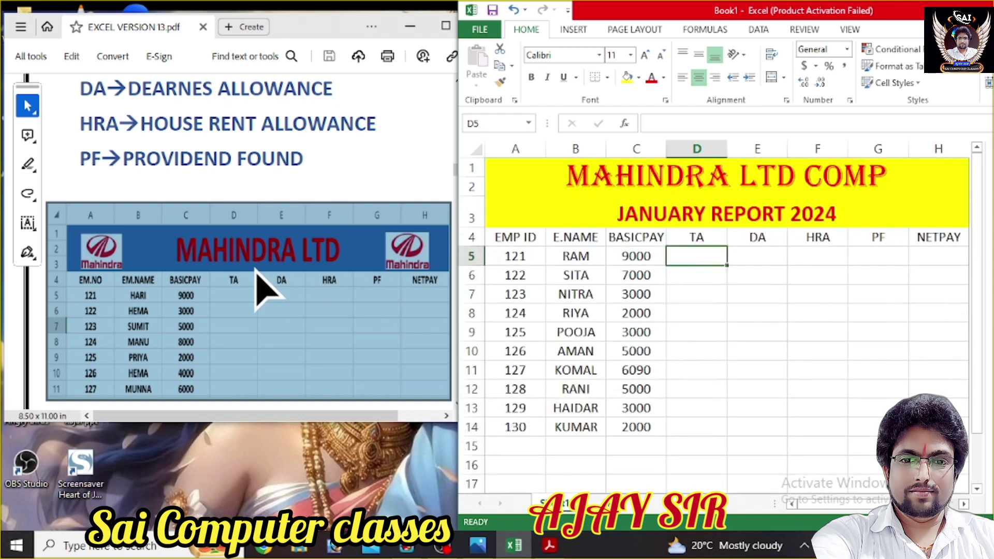
click(257, 279)
scroll(258, 280, down, 10)
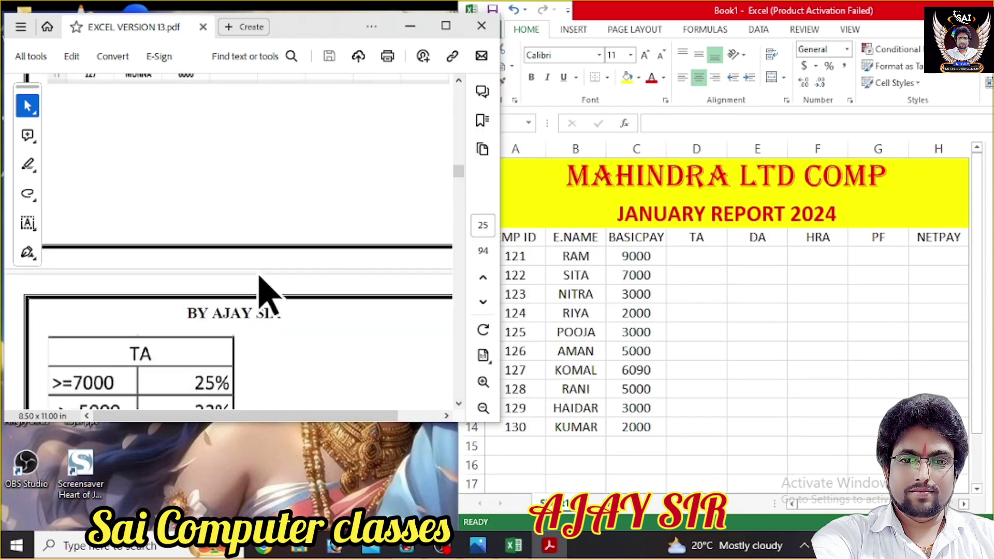
scroll(264, 293, down, 3)
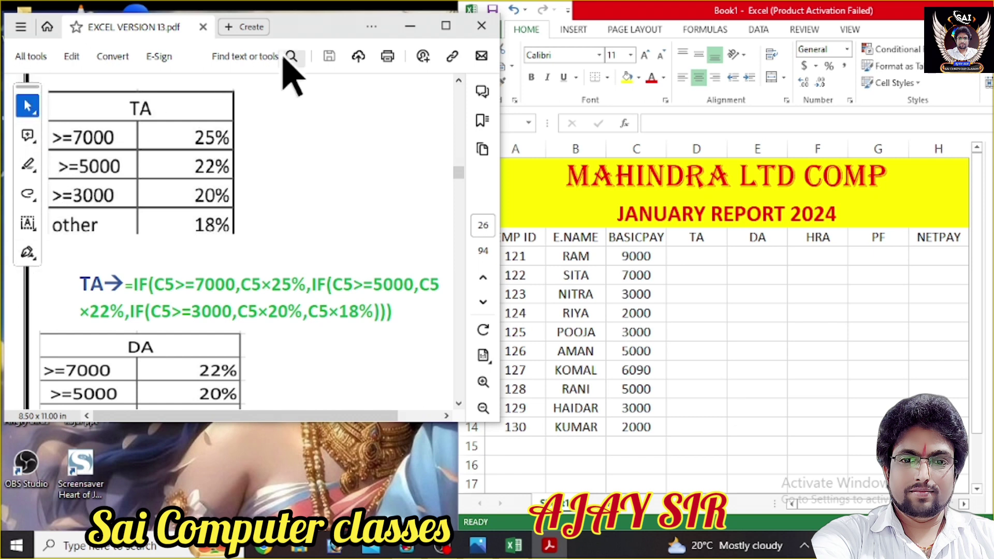
drag(307, 27, 268, 27)
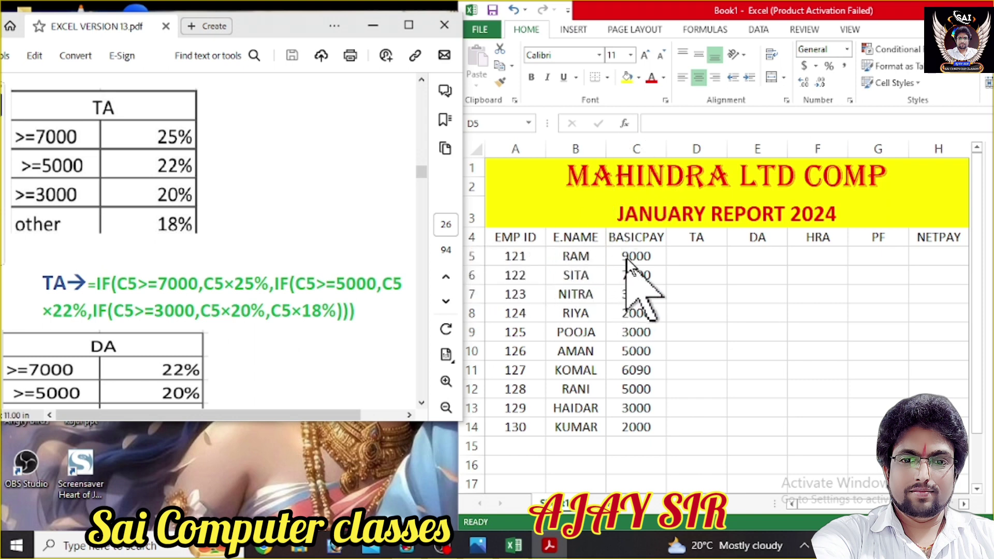
Start the TA formula in D5 with an IF that returns C5*25% when C5>=7000
click(683, 254)
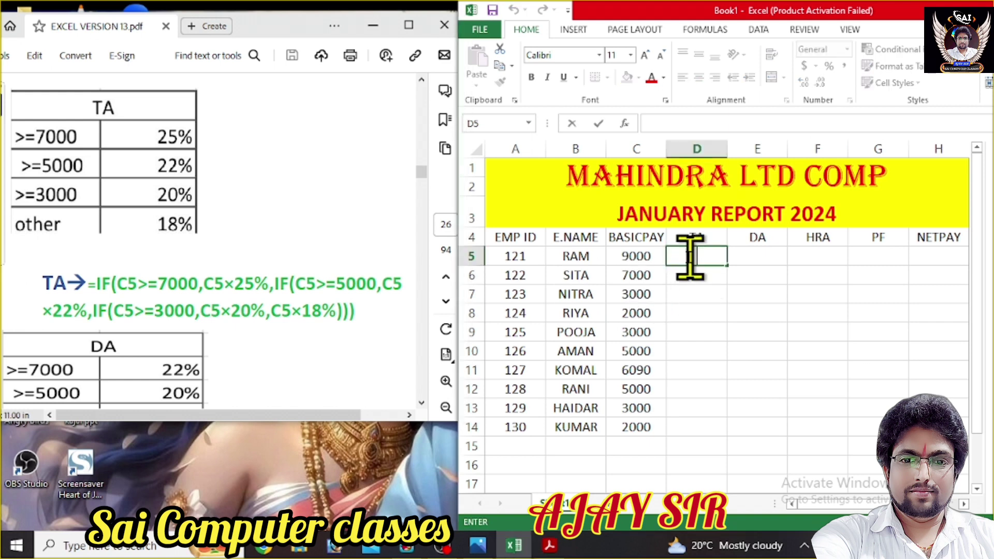
text(=IF)
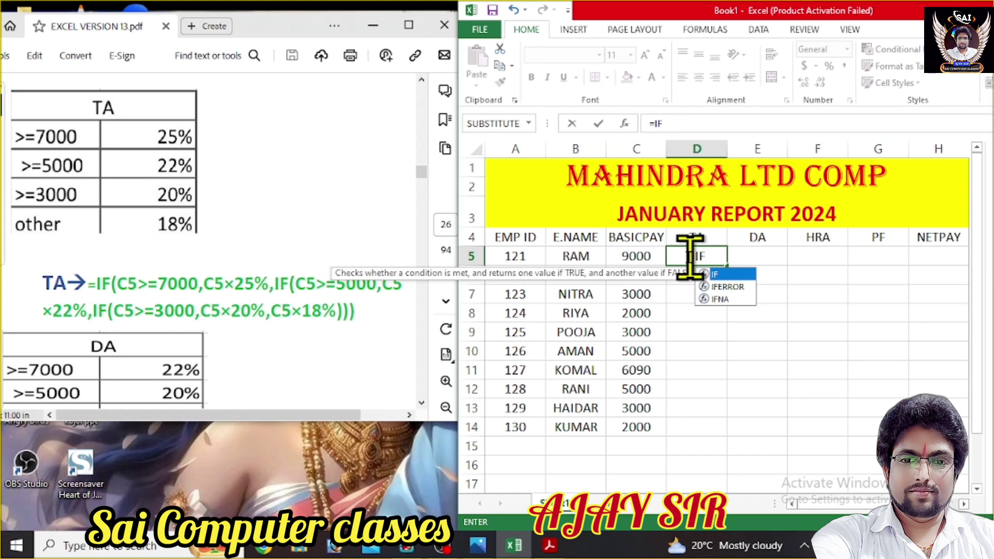
text((C5)
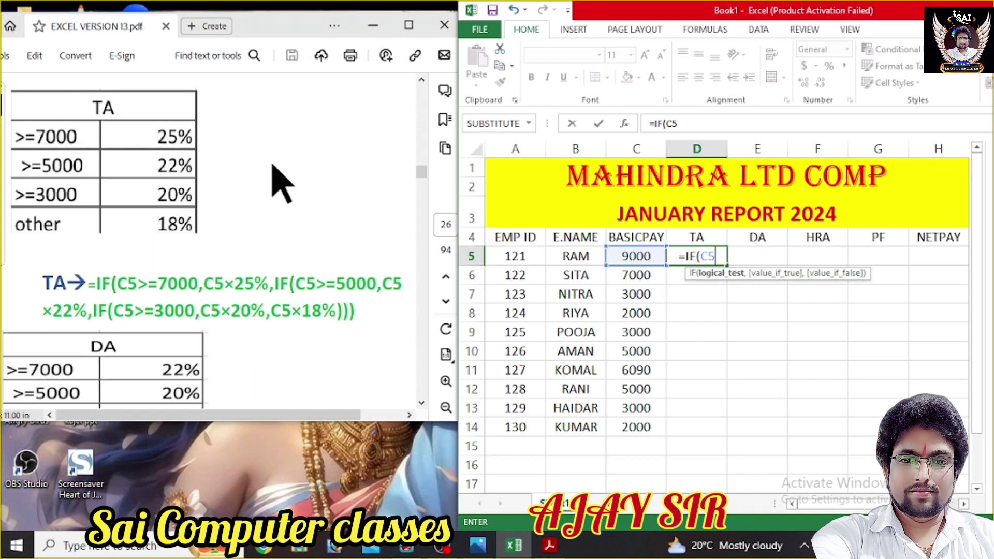
text(>)
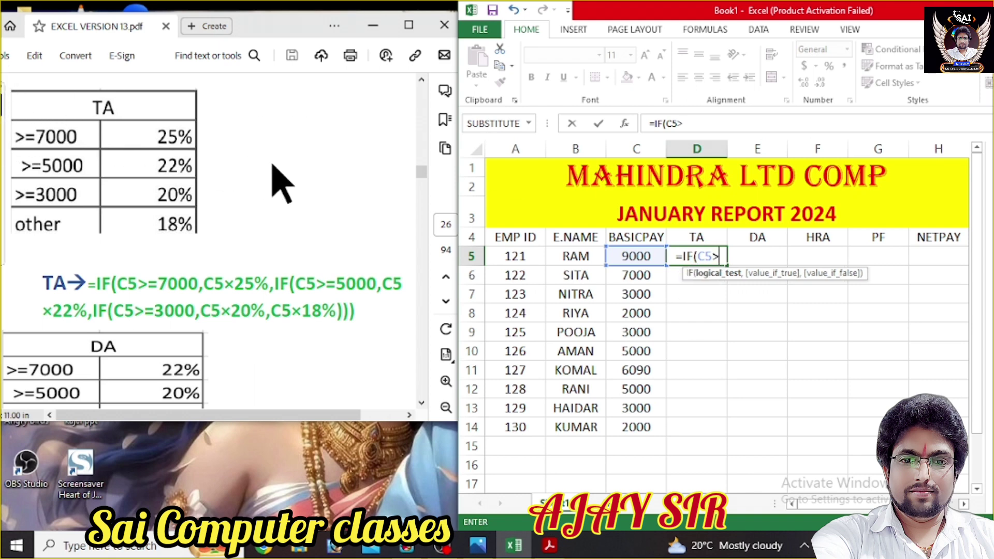
text(=7000)
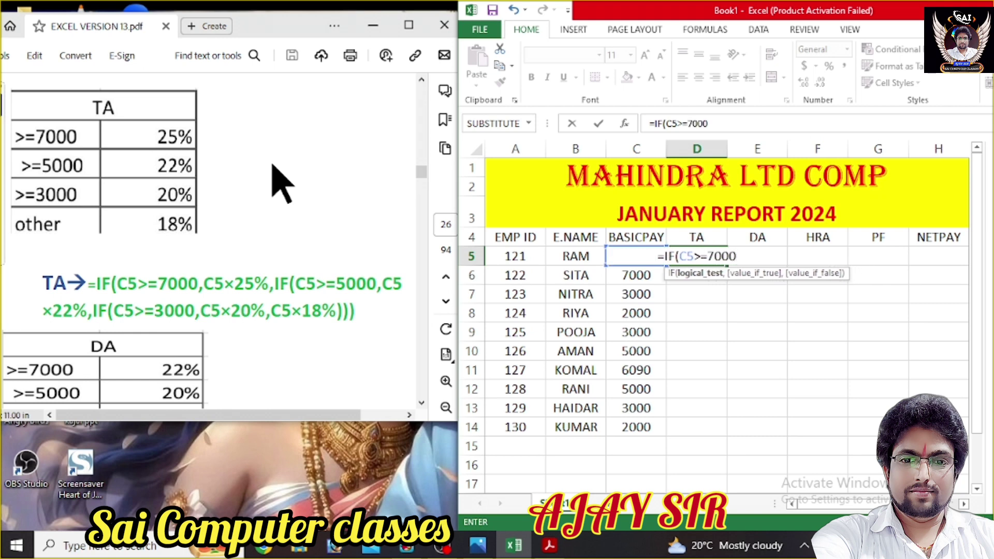
text(,)
text(C5)
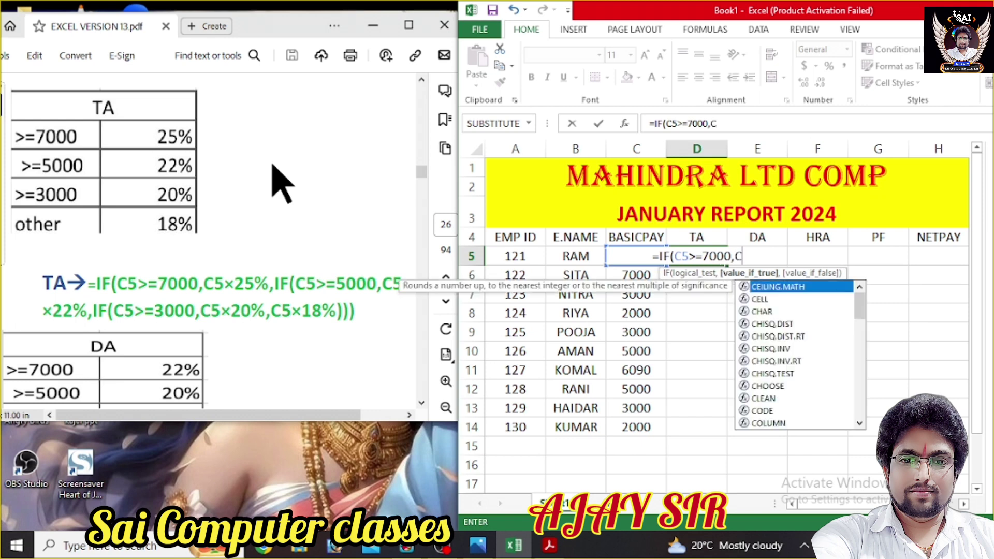
text(*)
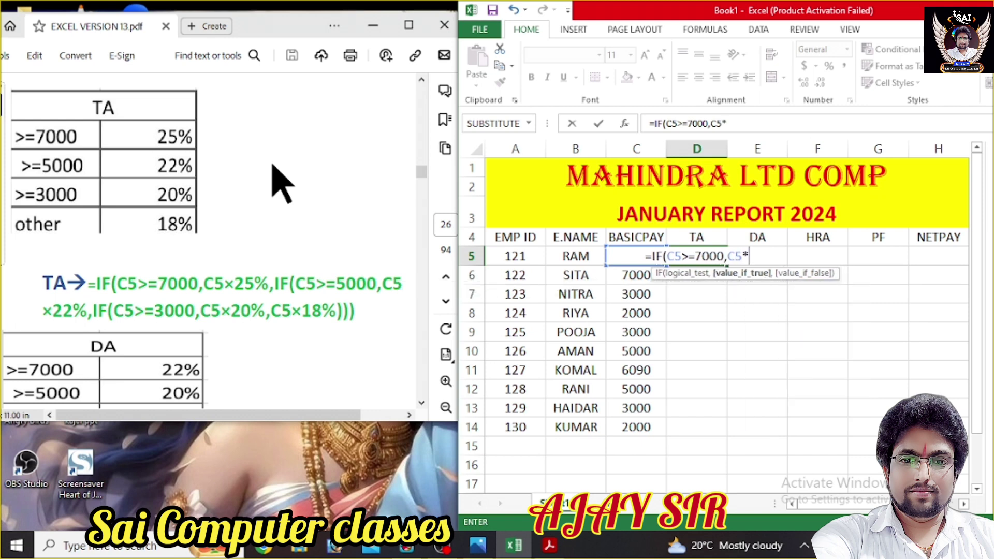
text(25%)
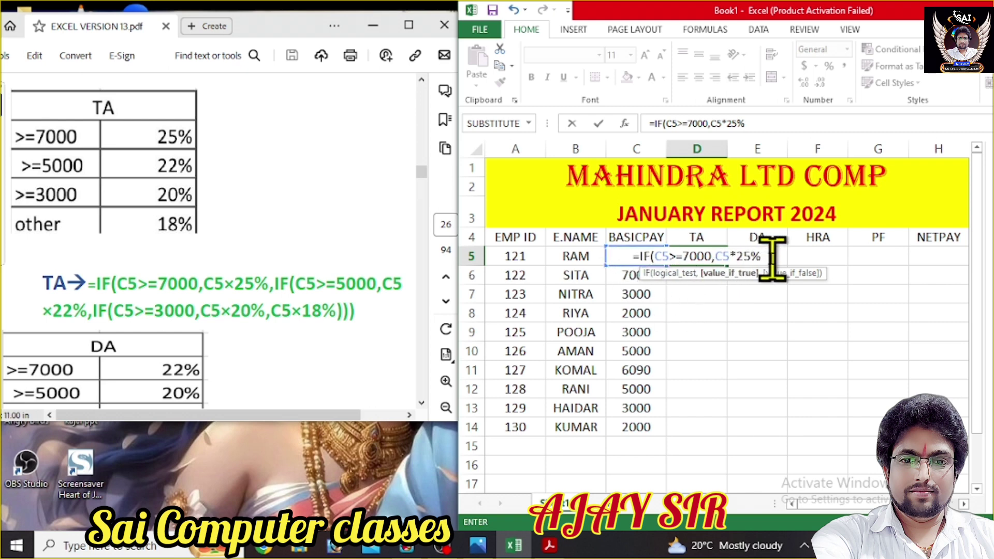
Nest a second IF in D5's TA formula that returns C5*22% when C5>=5000
text(,)
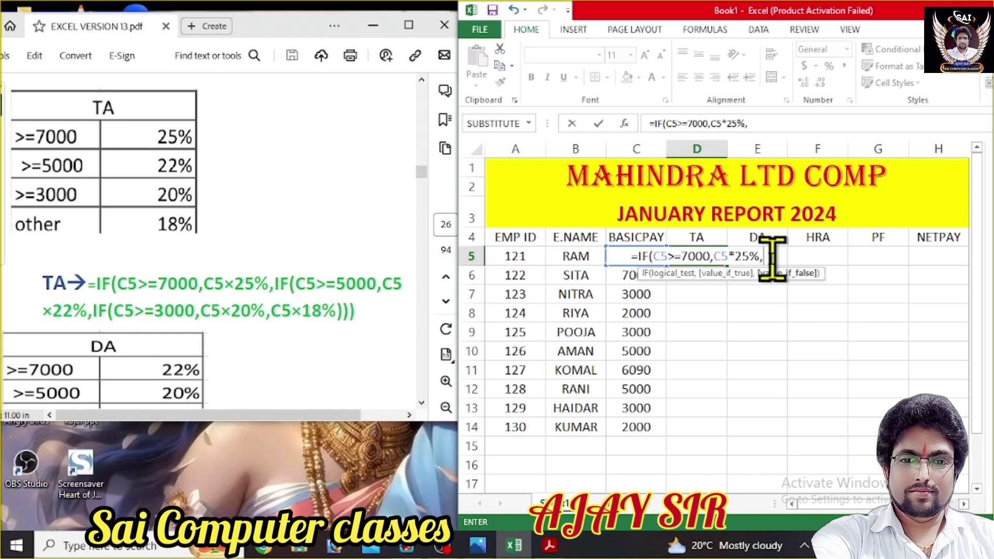
text(IF)
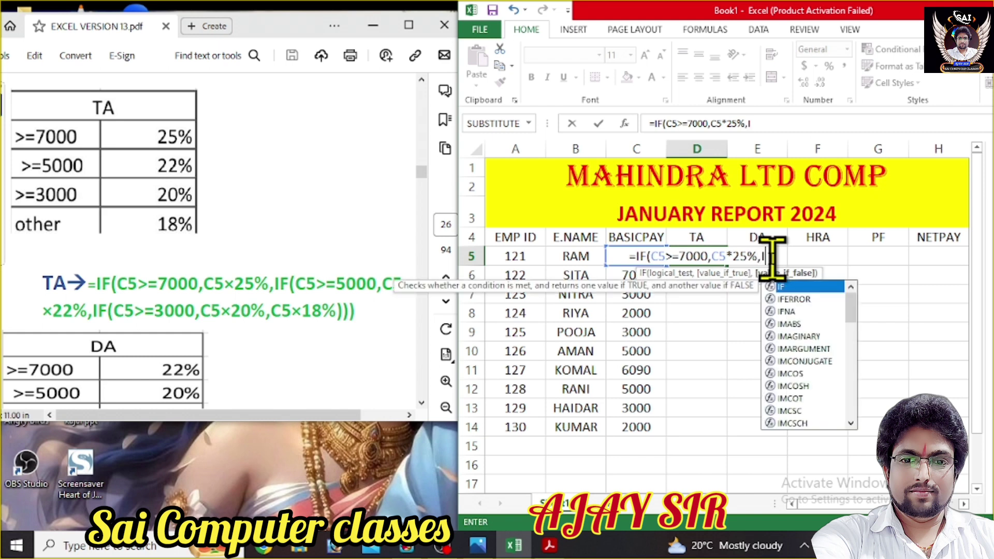
text((C5)
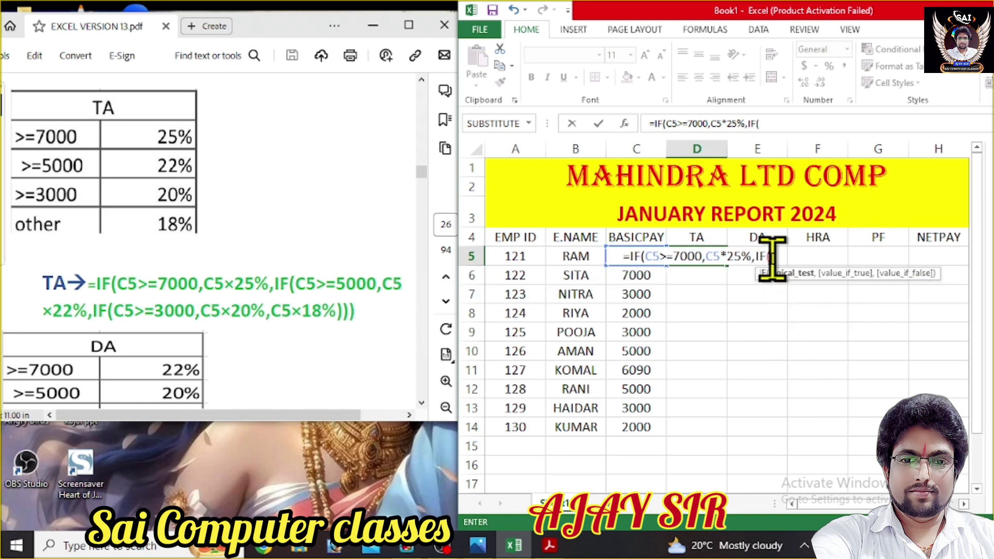
text(>=)
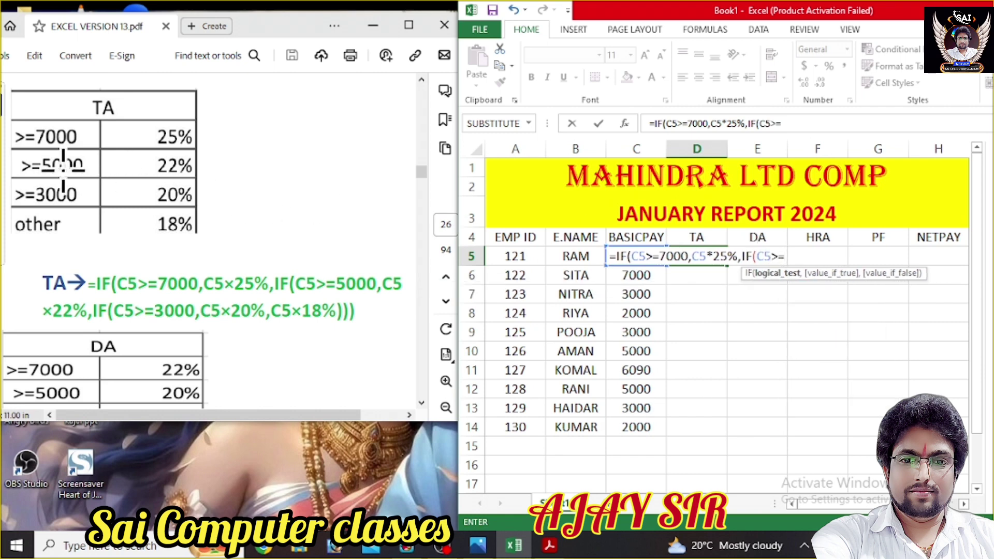
text(500)
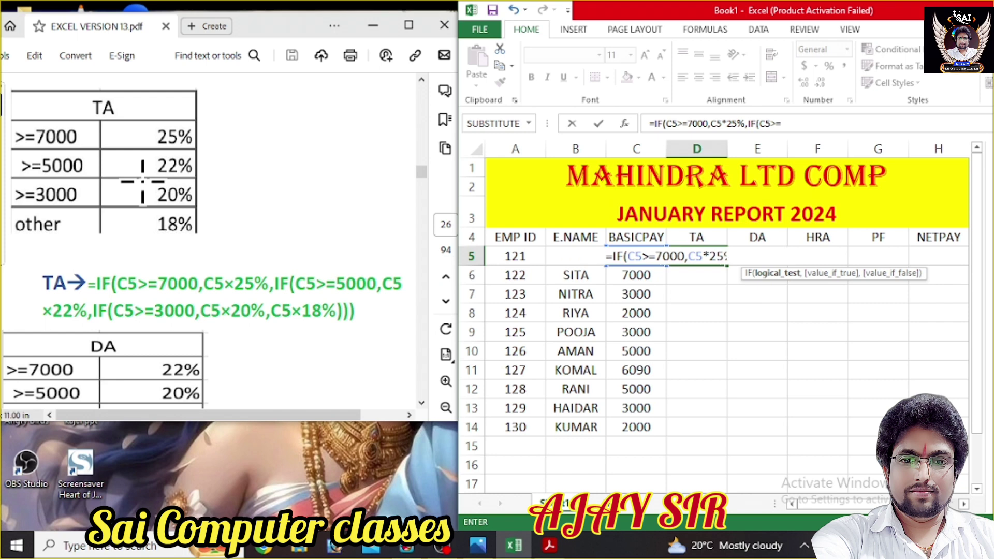
text(0,C)
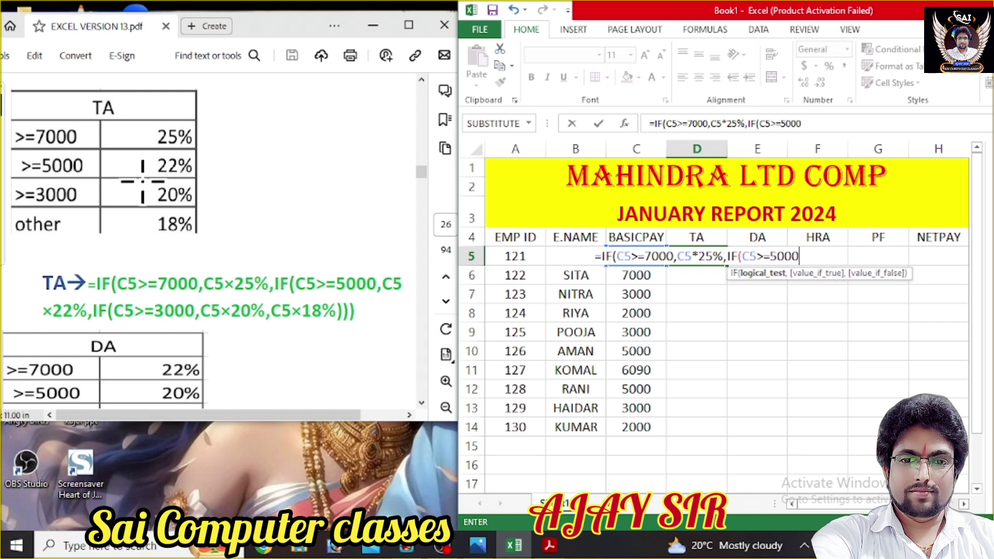
text(5)
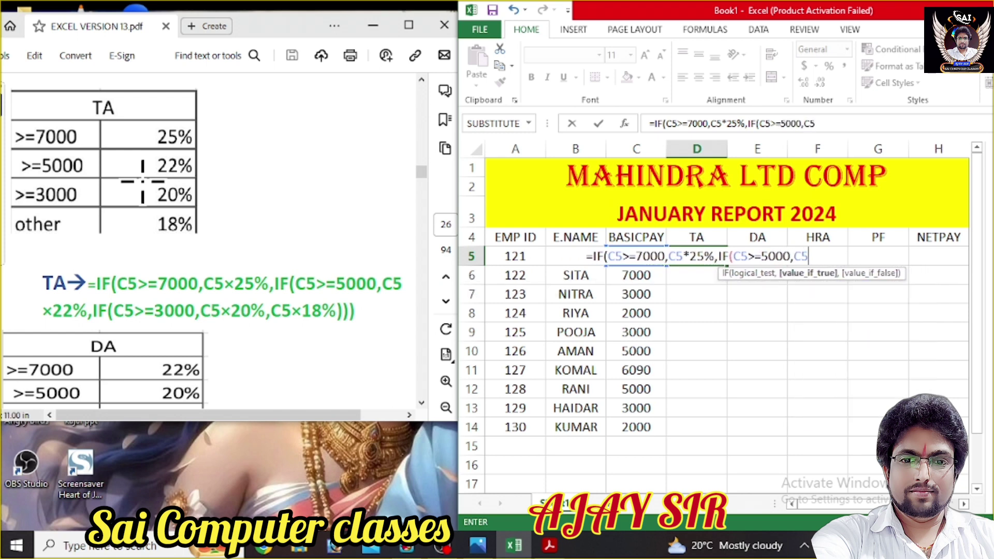
text(*)
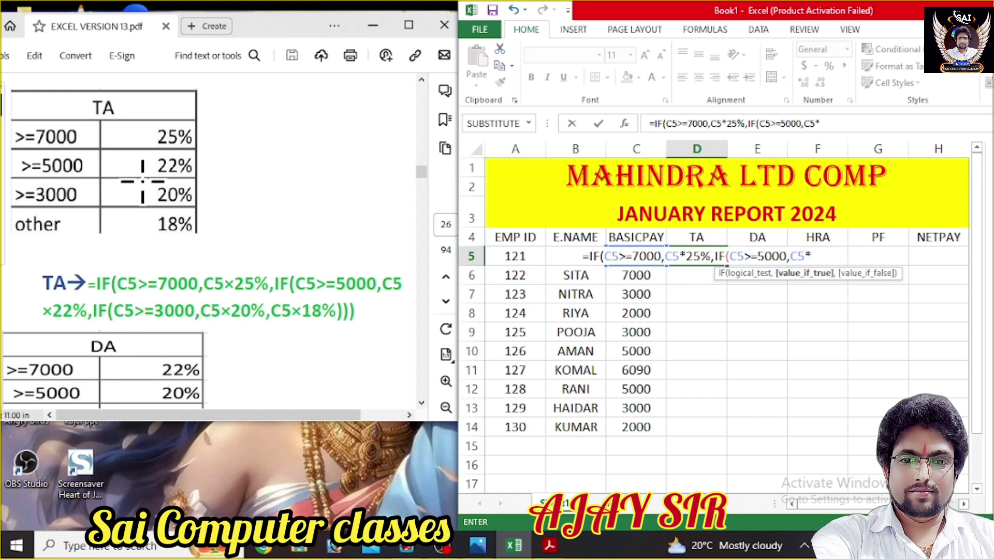
text(22)
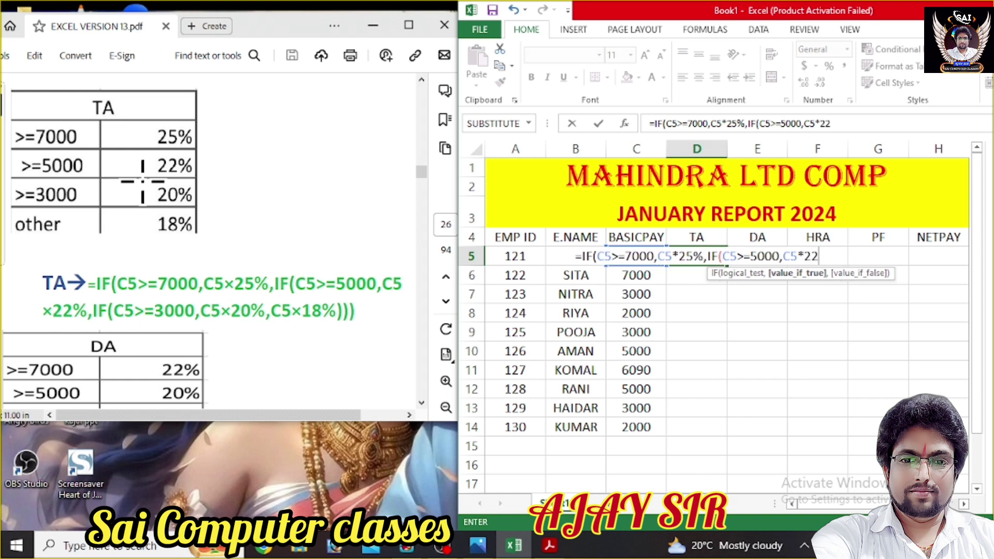
text(%,)
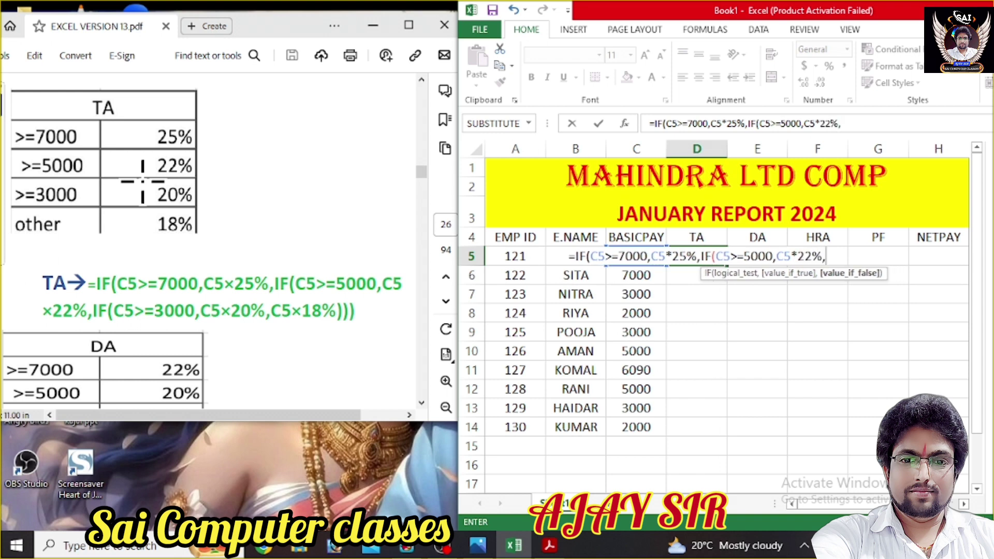
Nest a third IF in D5's TA formula that returns C5*20% when C5>=3000
text(IF)
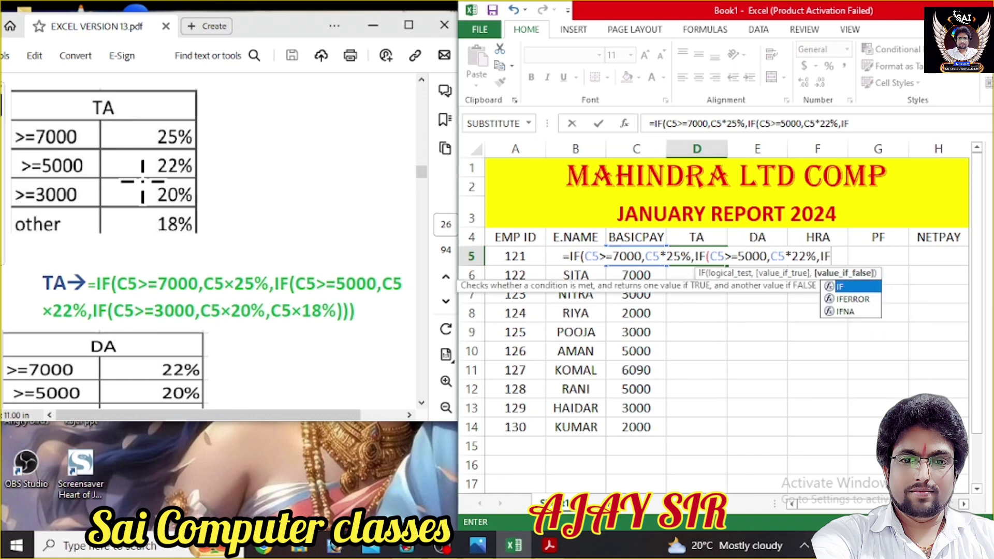
text((C5)
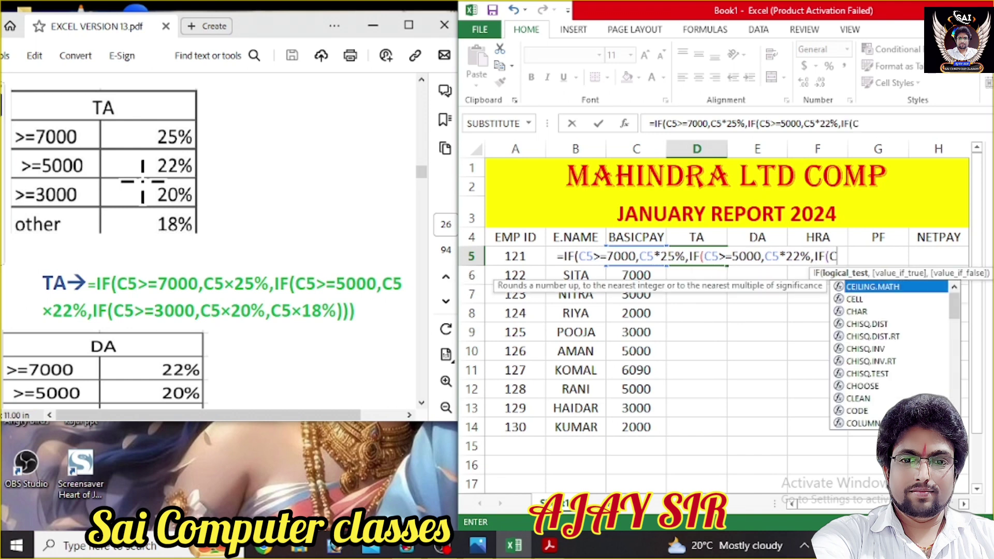
text(>)
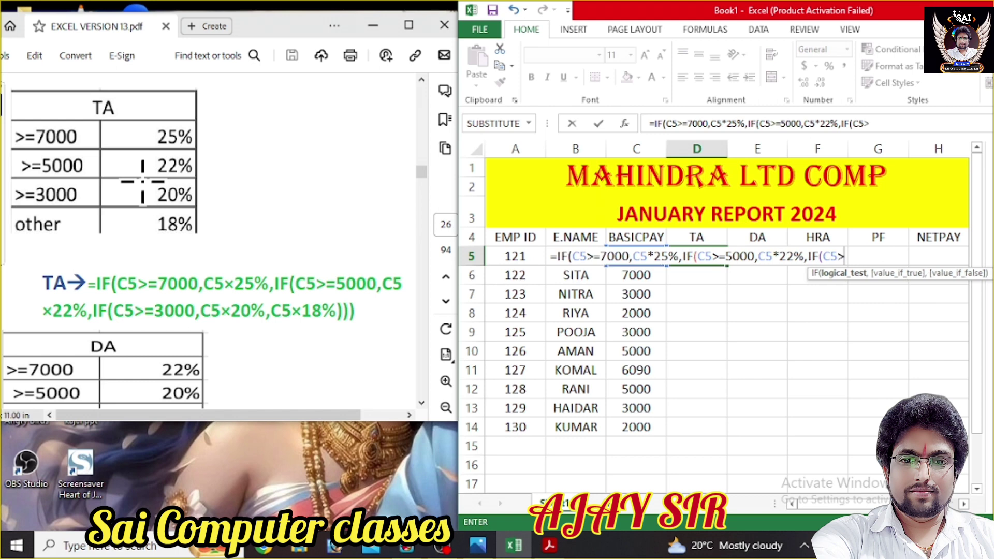
text(300)
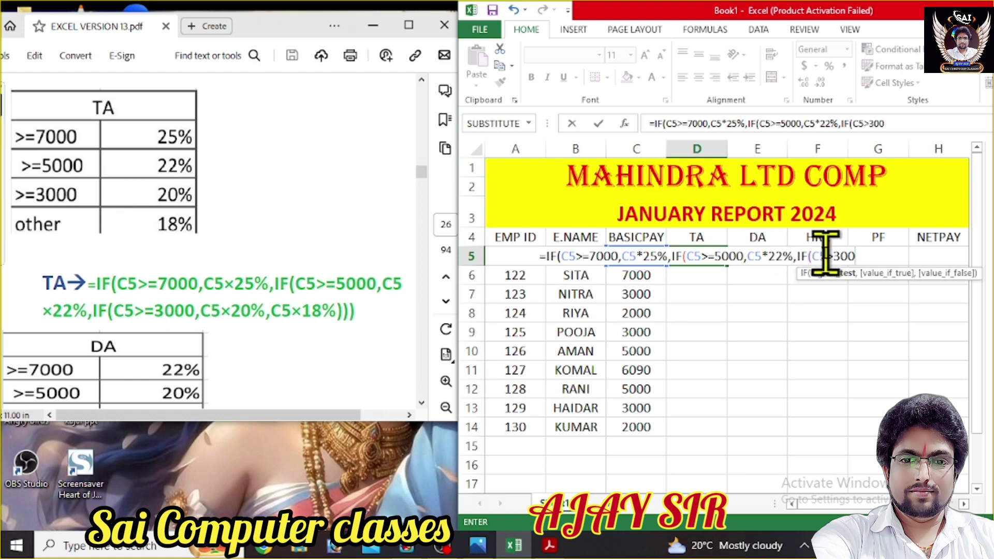
text(=)
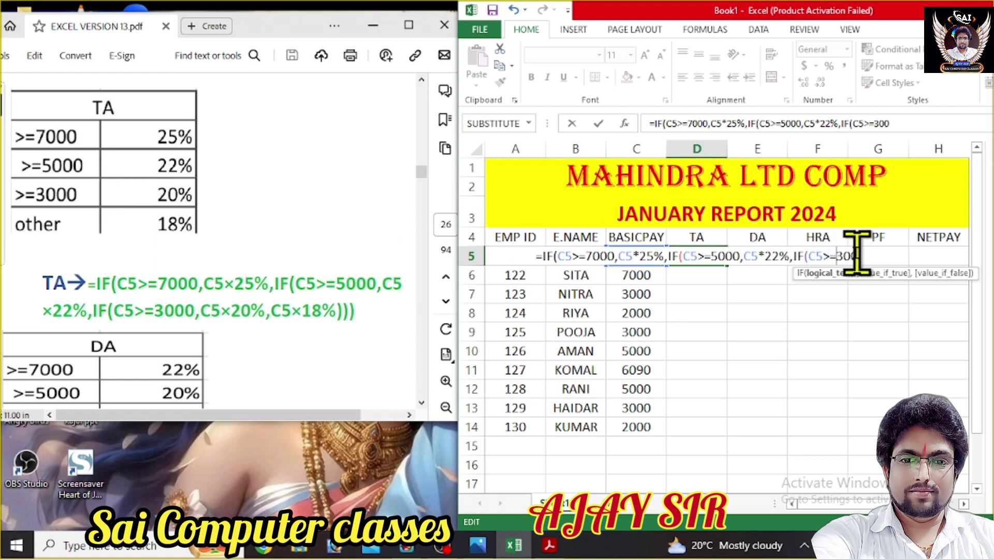
click(874, 256)
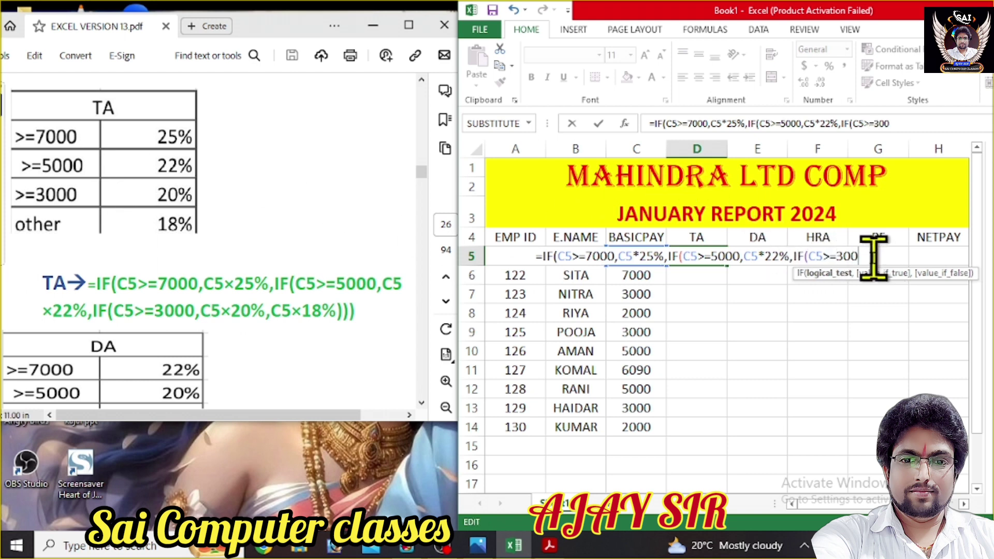
text(0,C5)
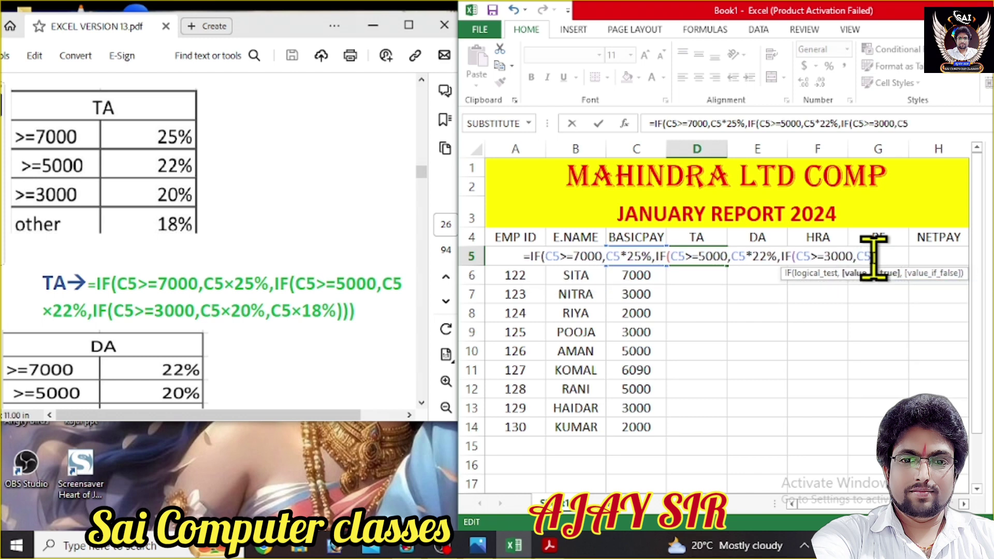
text(*)
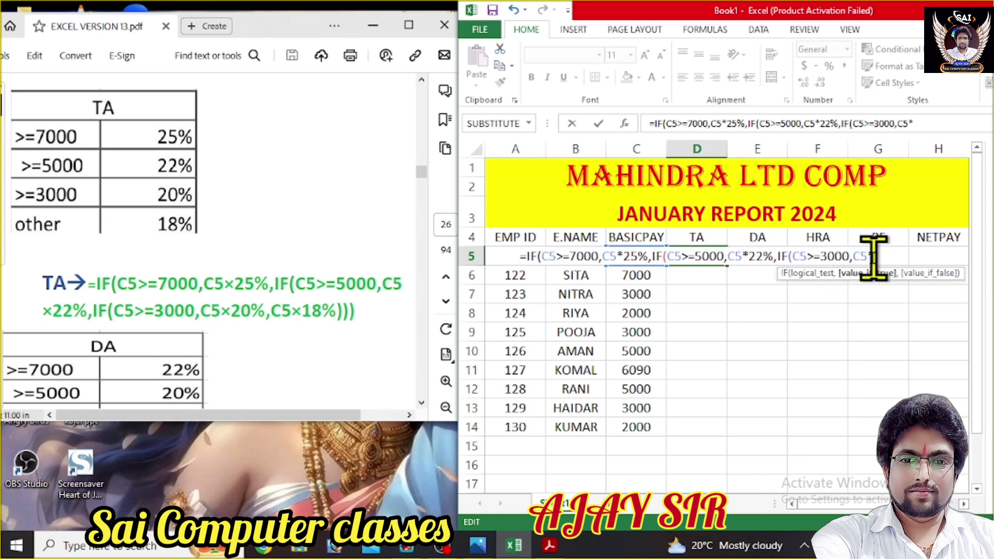
text(20)
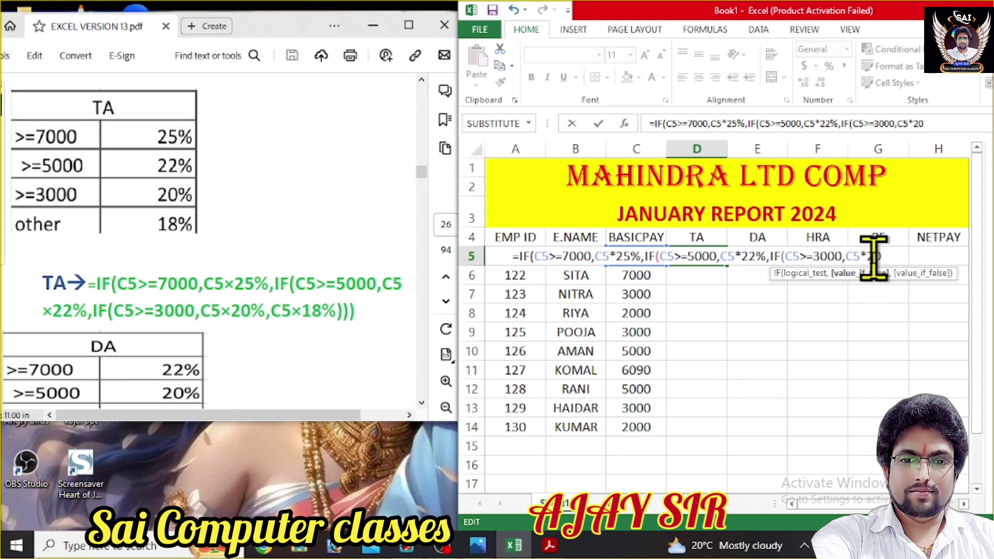
text(%)
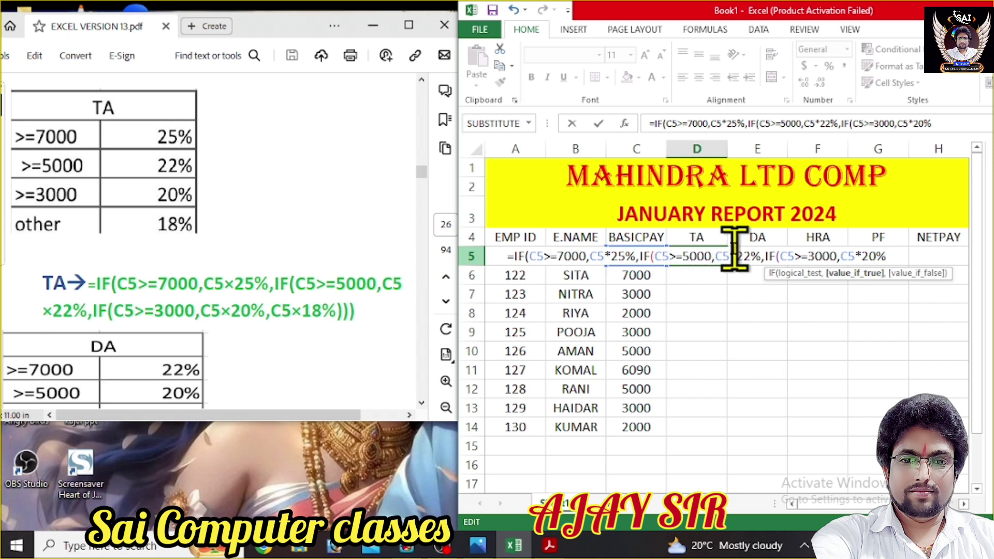
Finish D5's TA formula with C5*18% for all other cases, close the three IFs, and fill it down to D14
text(,)
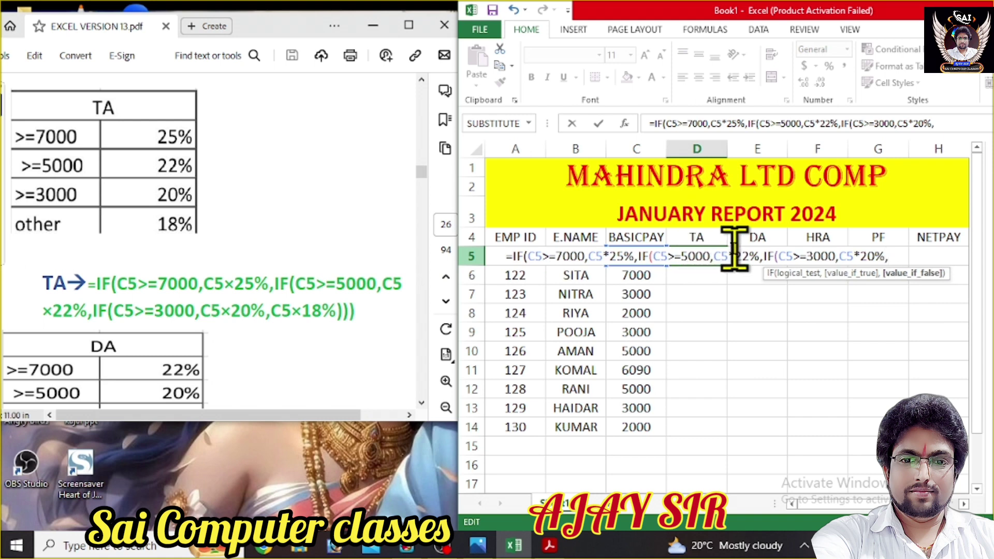
text(C5)
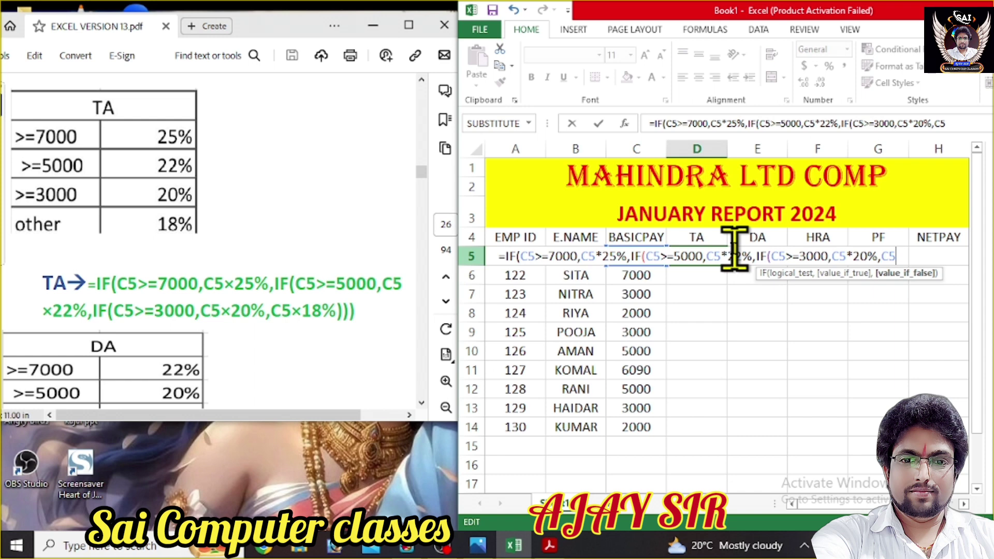
text(*18)
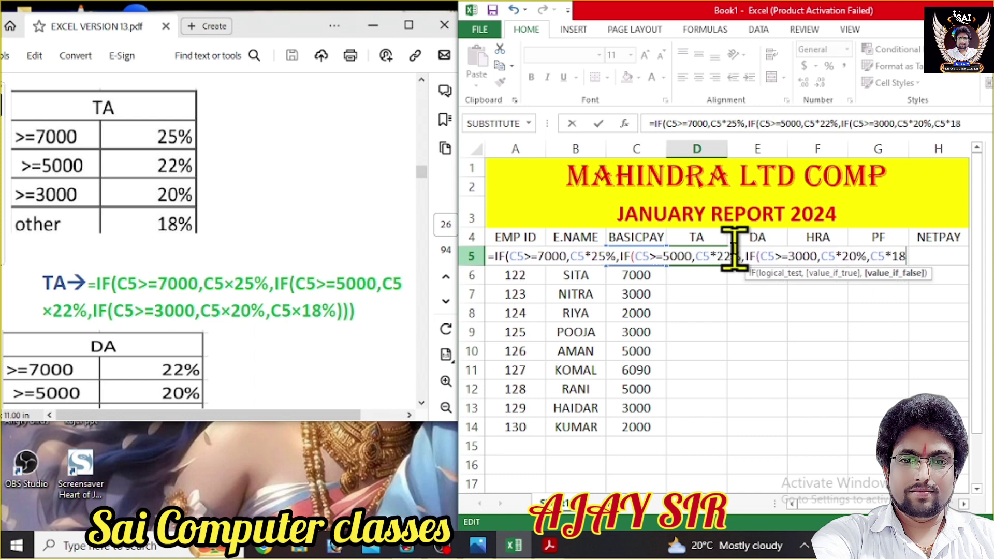
text(%)
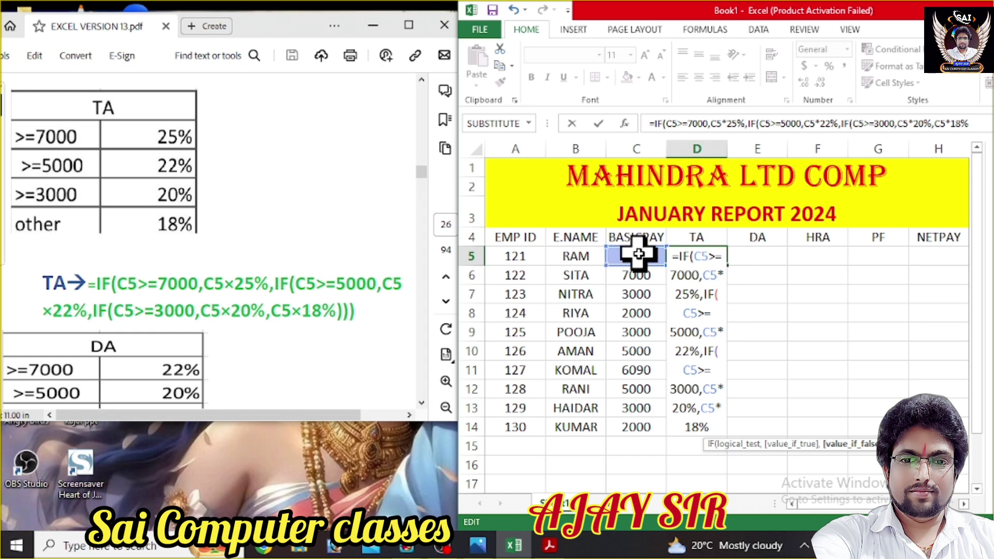
text())))
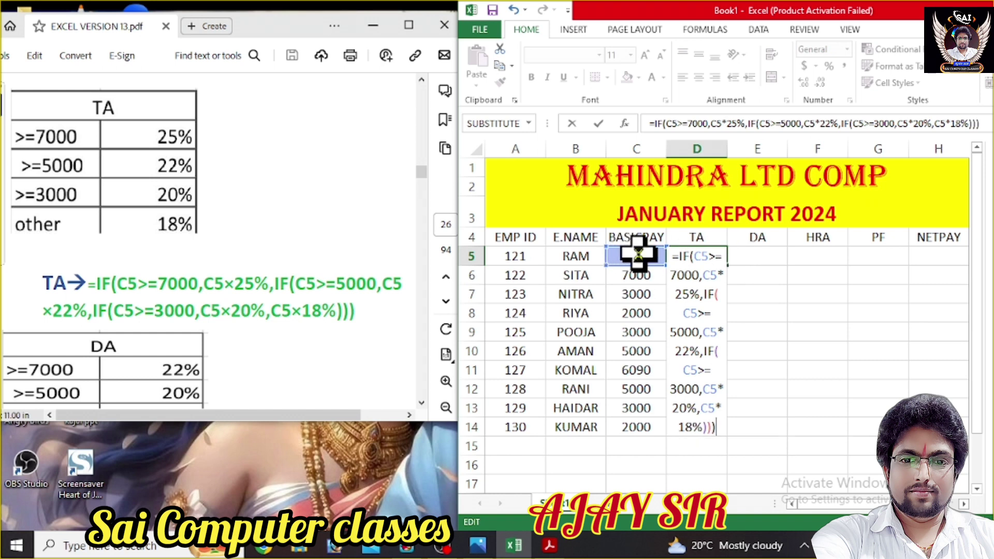
key(ctrl+Return)
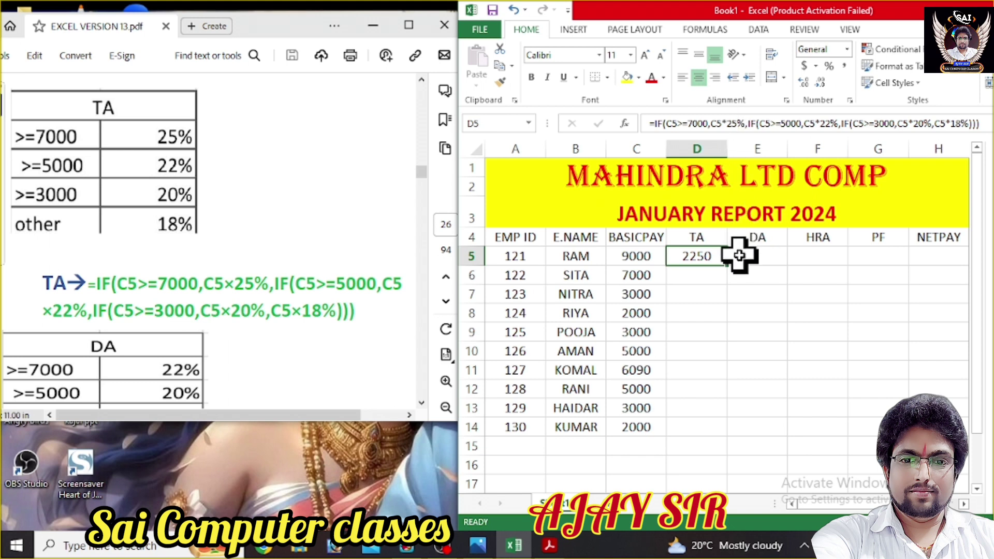
drag(734, 267, 722, 438)
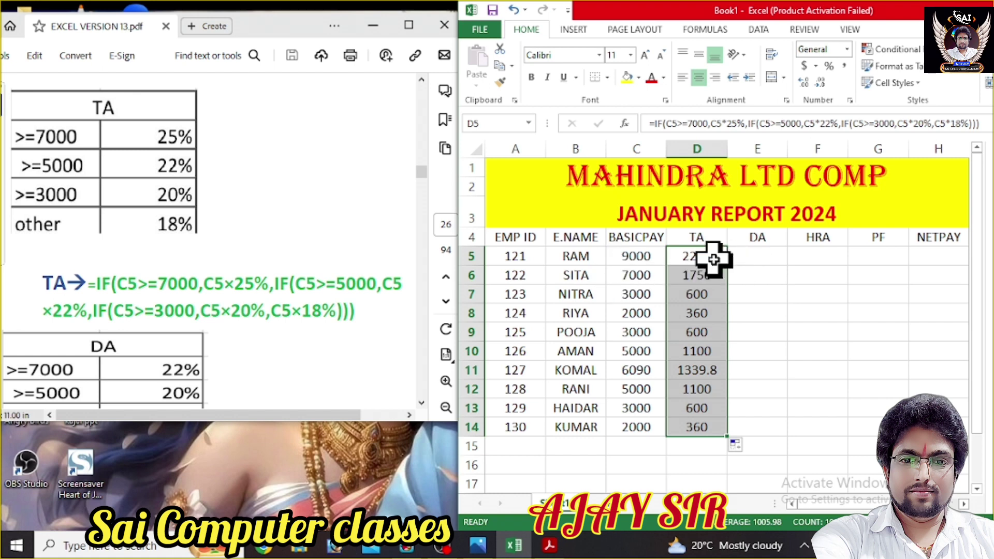
Switch to the PDF handout and find the DA rate table and its formula
scroll(305, 236, down, 1)
scroll(306, 236, up, 1)
click(310, 250)
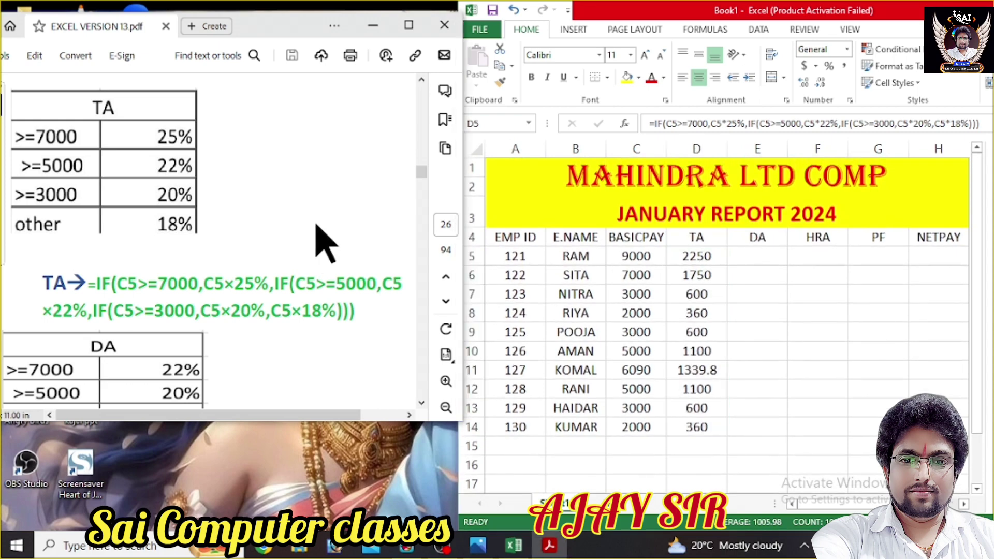
scroll(323, 241, down, 5)
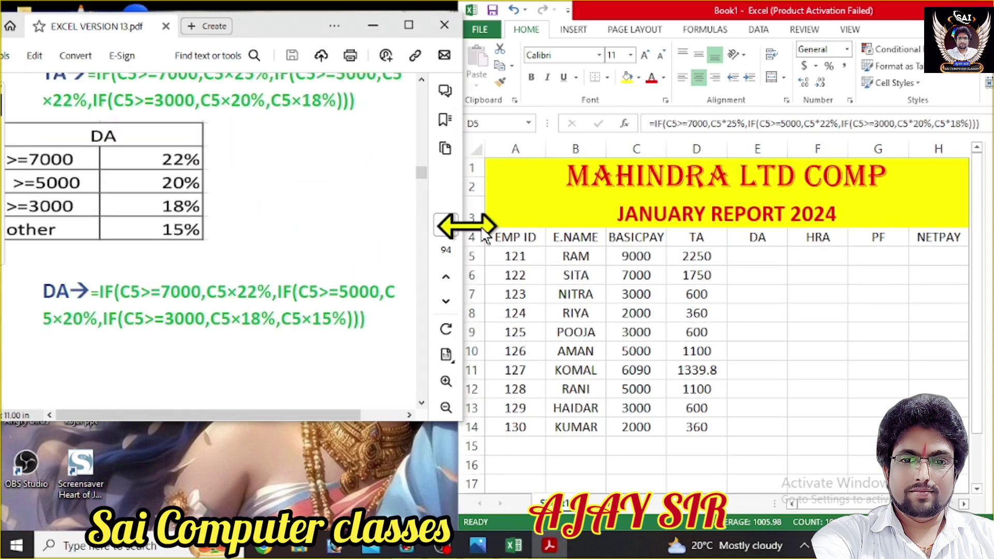
Return to the worksheet and begin the DA formula in E5 with an IF whose condition opens with C5>=
double_click(757, 253)
click(769, 313)
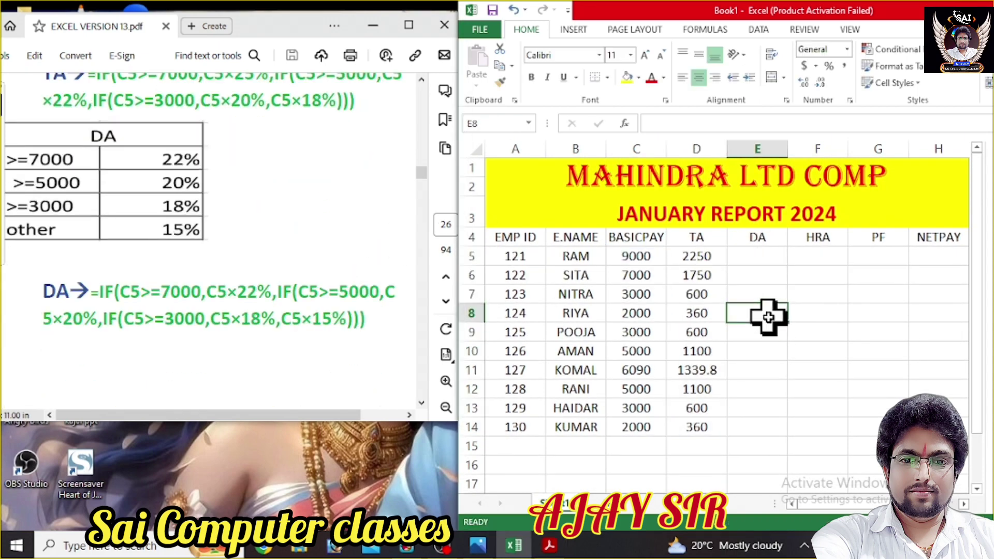
click(756, 259)
double_click(756, 257)
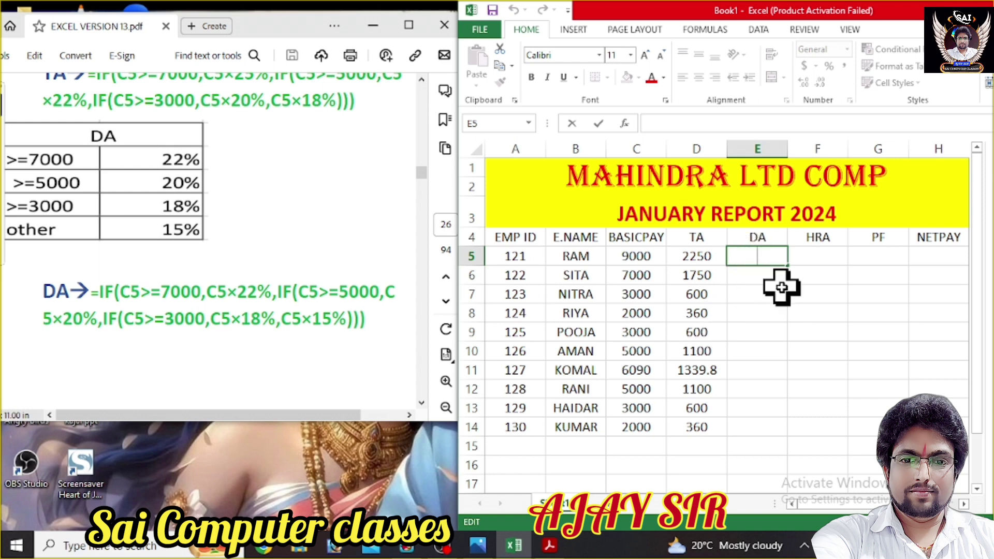
text(=IF)
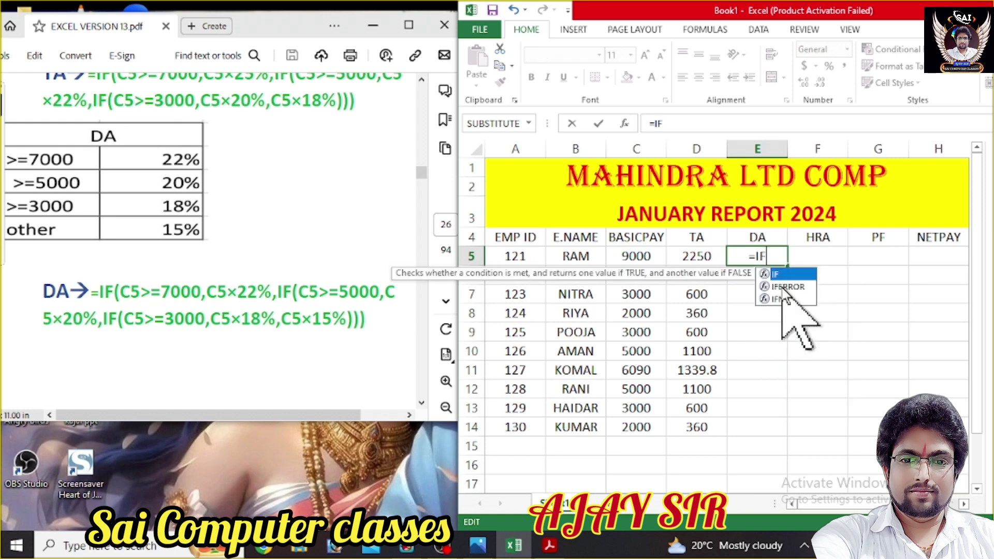
text((C5)
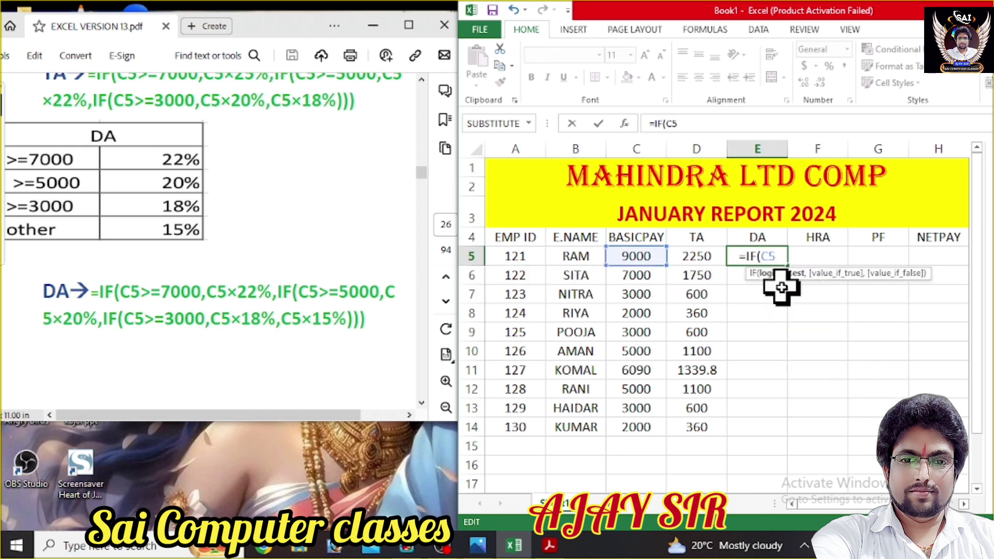
text(>=)
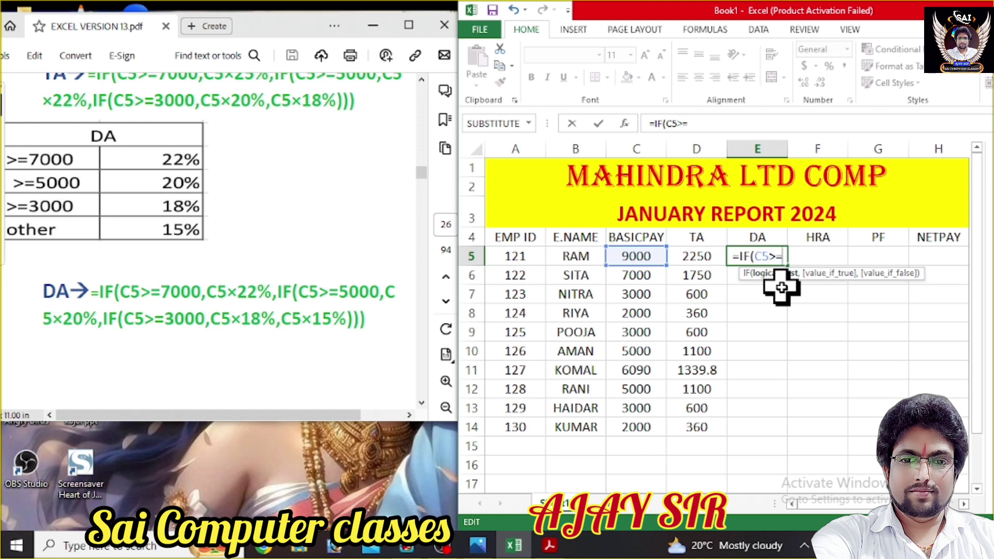
text(22)
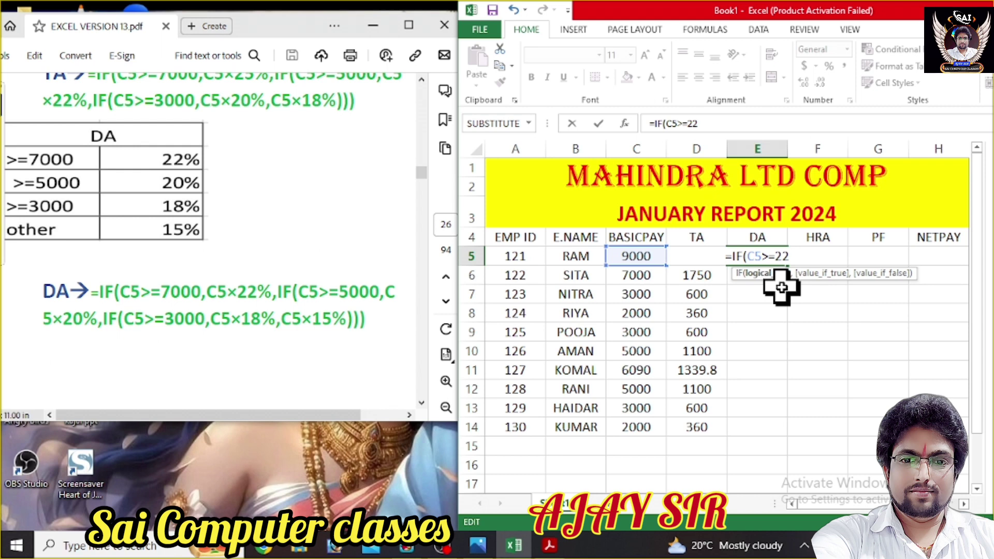
text(%)
key(BackSpace)
key(BackSpace)
key(BackSpace)
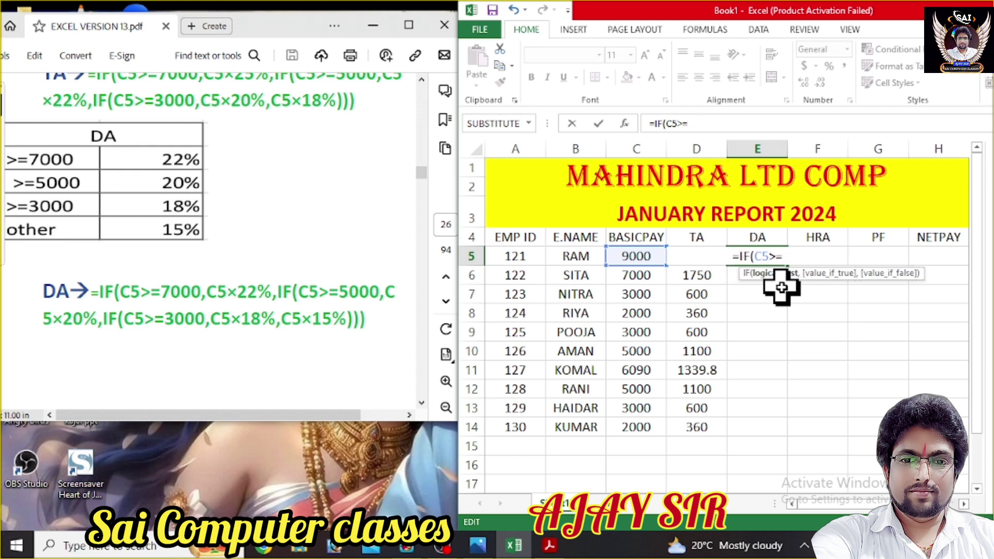
Complete the first IF of E5's DA formula with the threshold 7000 and the true value C5*22%
text(70)
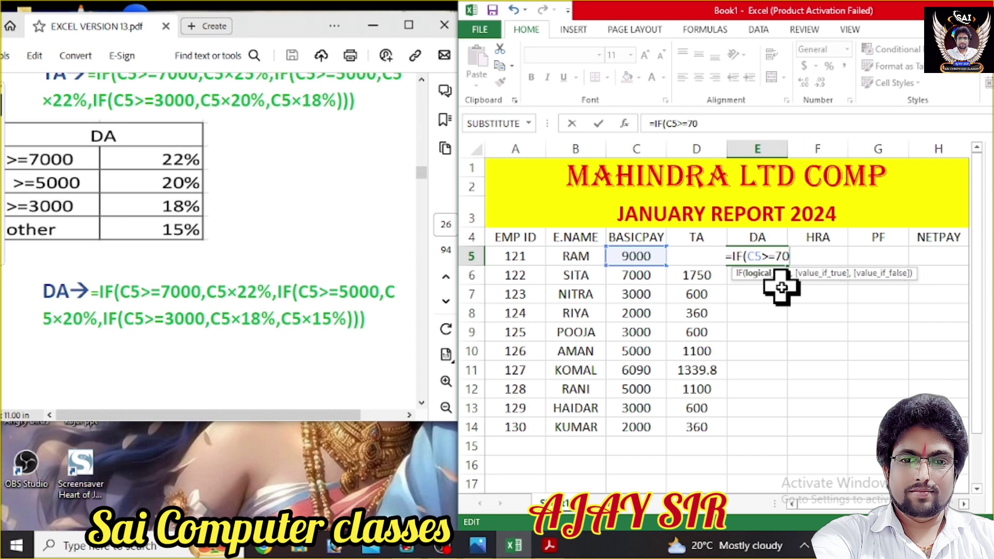
text(00,)
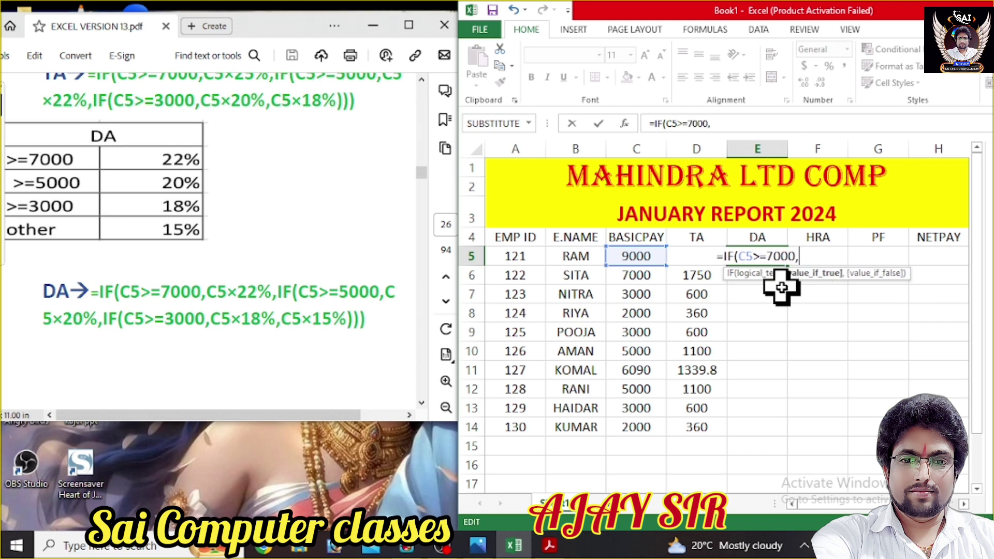
text(C5*)
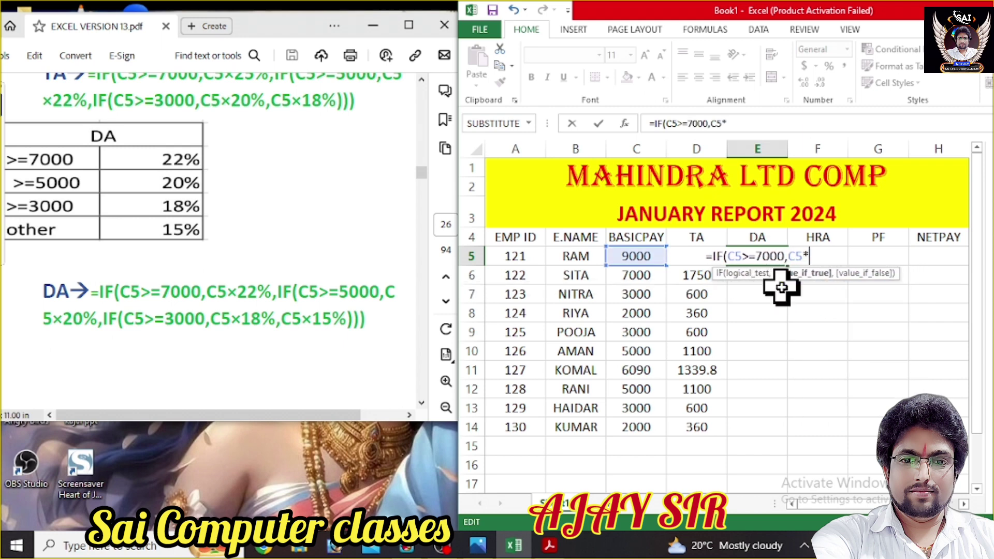
text(22%)
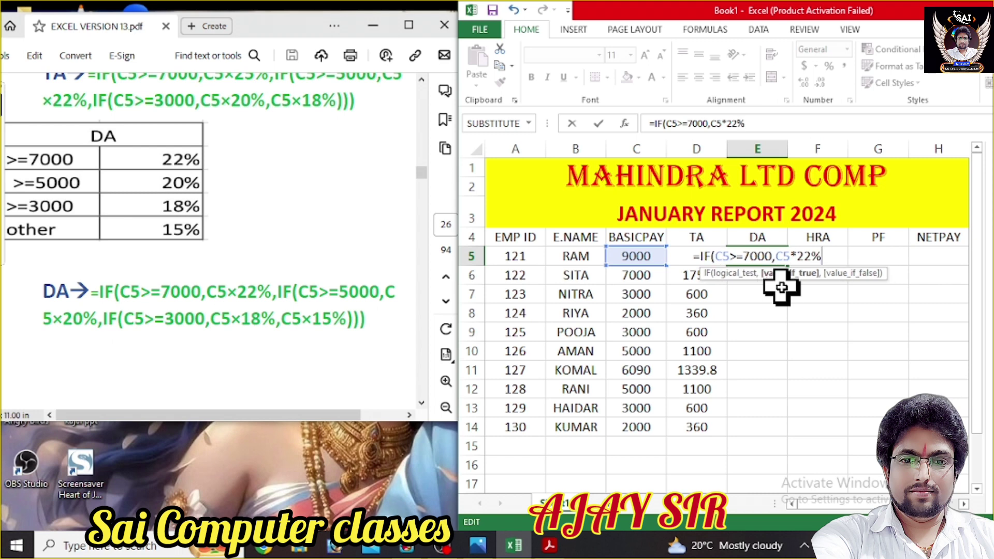
Nest a second IF in E5's DA formula that tests C5>=5000 and begins its true value with C5*
text(,IF)
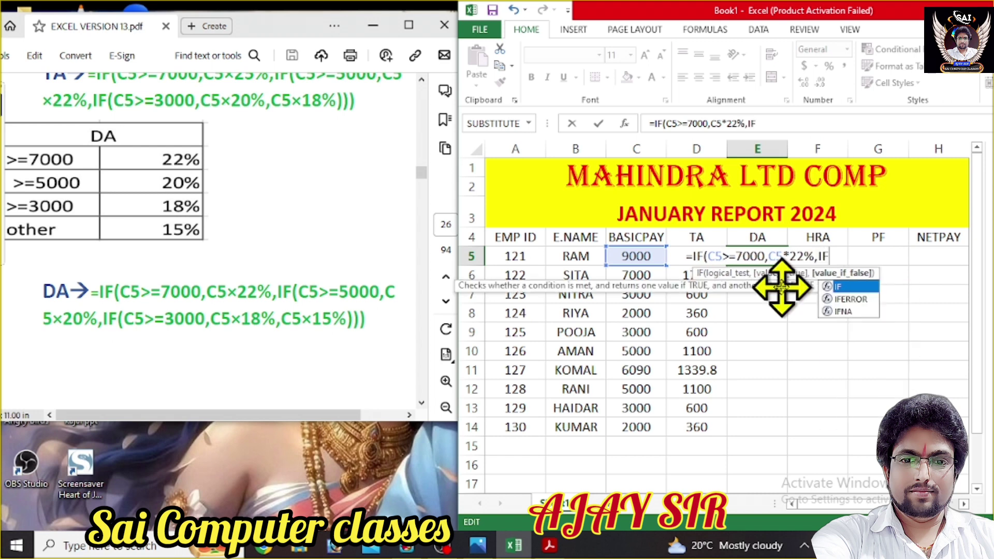
text((C5)
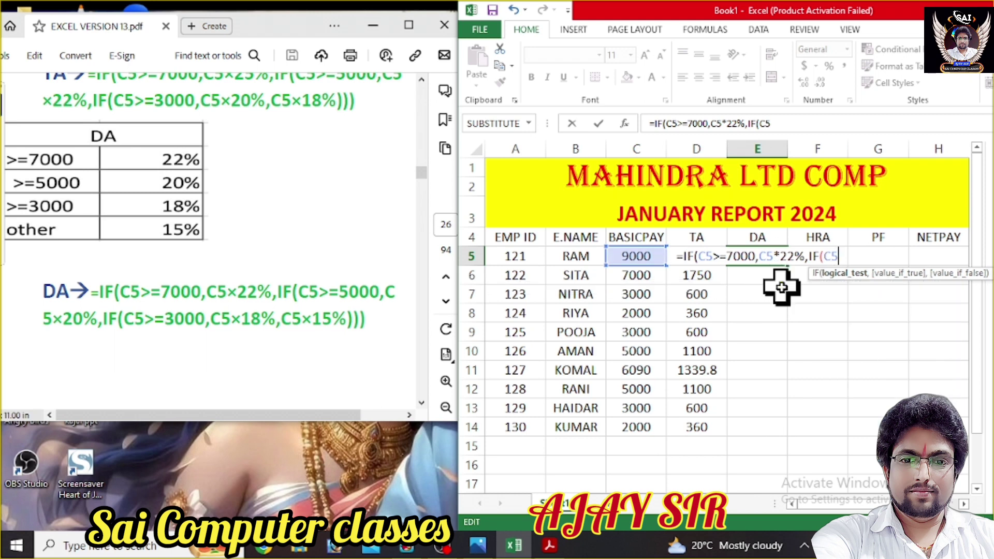
text(>=5000)
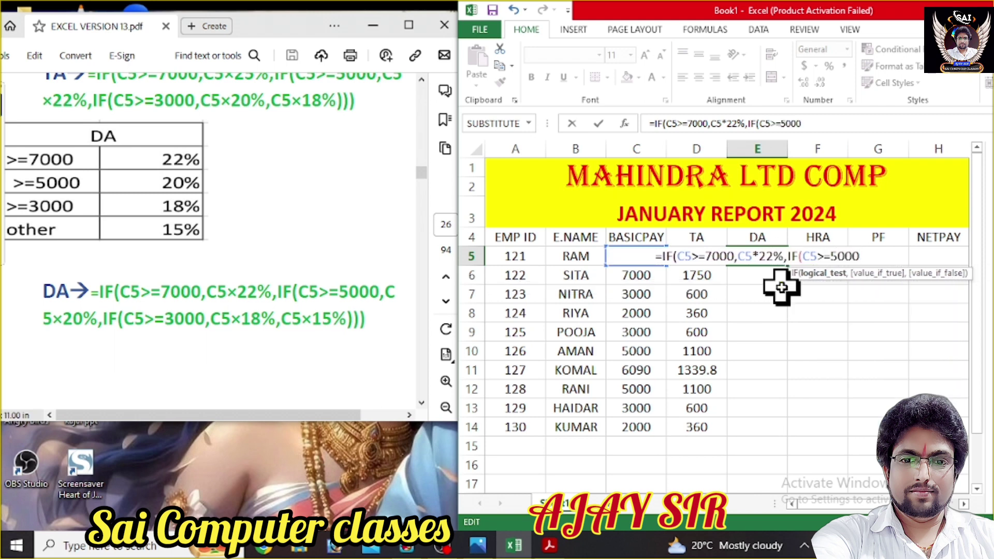
text(,)
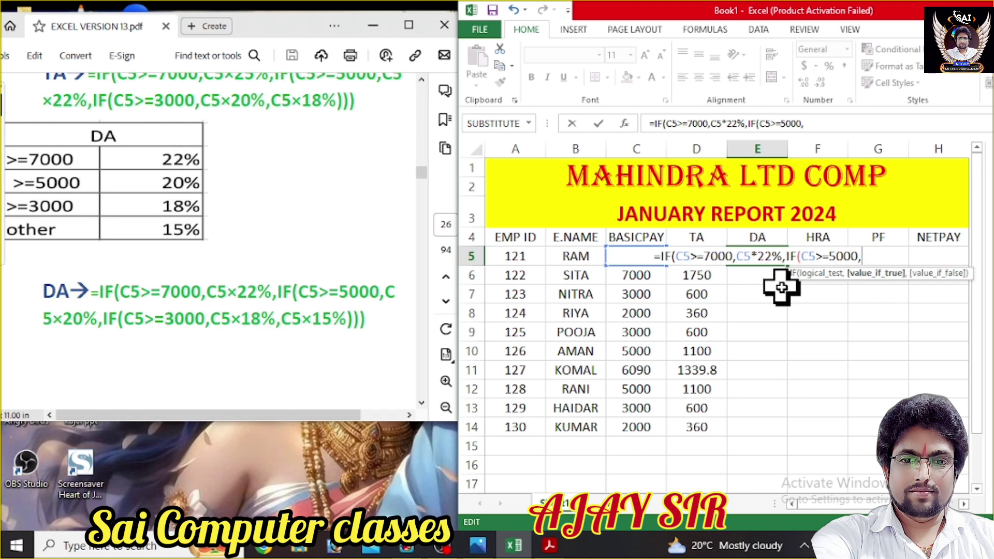
text(C5)
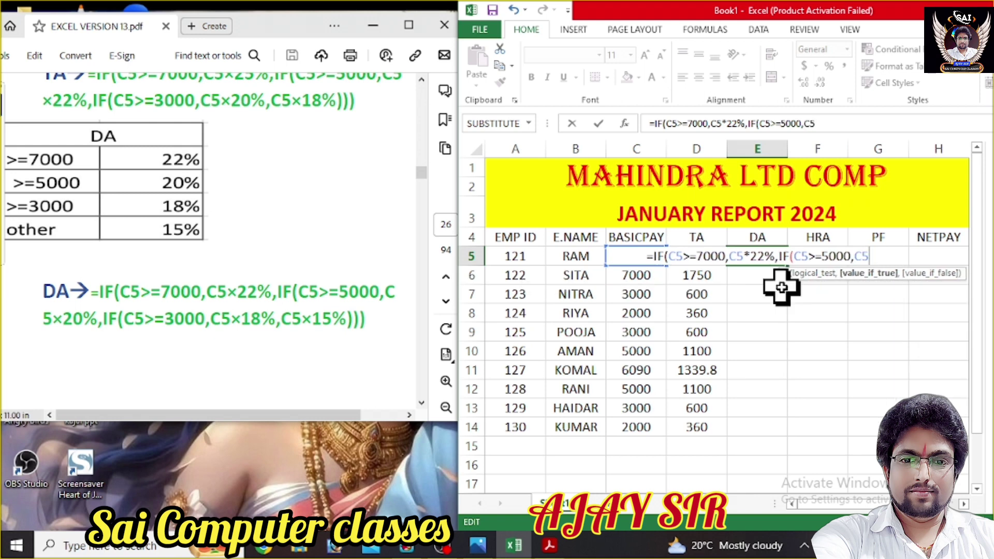
text(*)
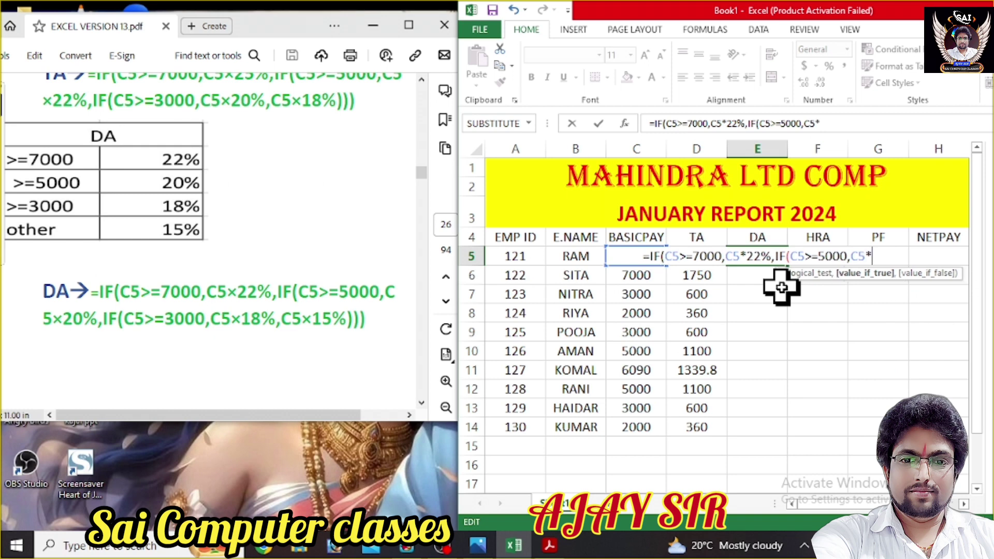
text("0)
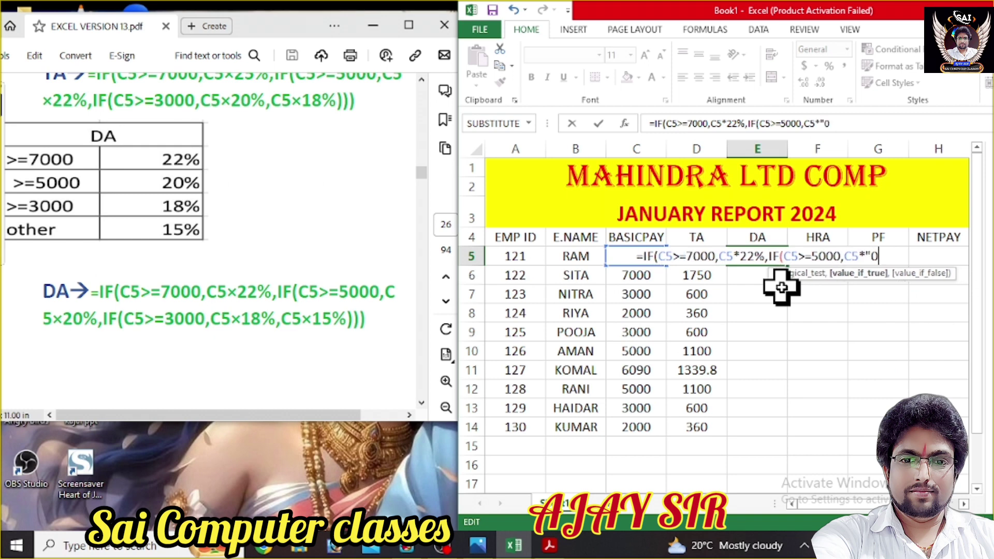
text(%)
key(BackSpace)
key(BackSpace)
key(BackSpace)
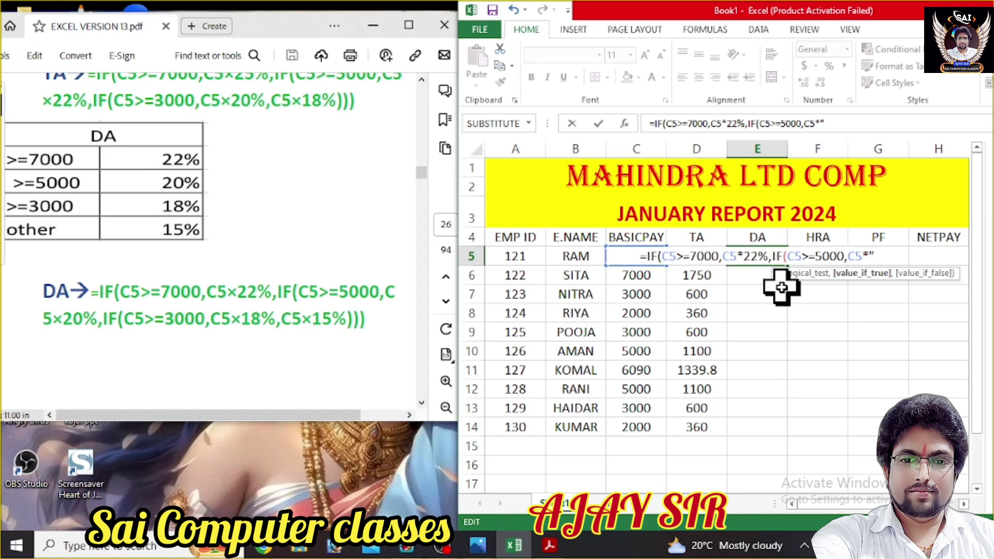
Complete the second IF's true value in E5's DA formula as C5*20% and nest a third IF testing C5>=3000 with true value C5*18%
text(2)
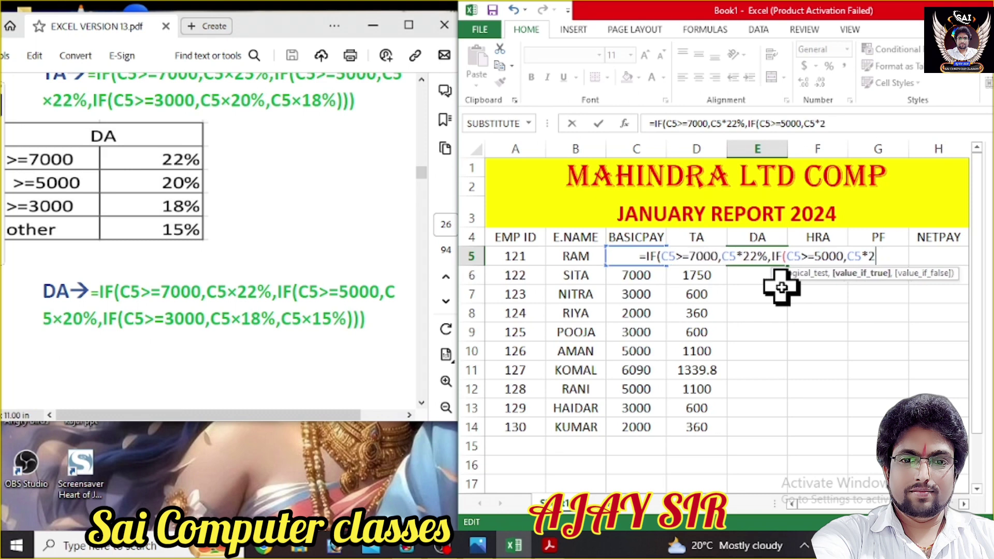
text(0%,IF)
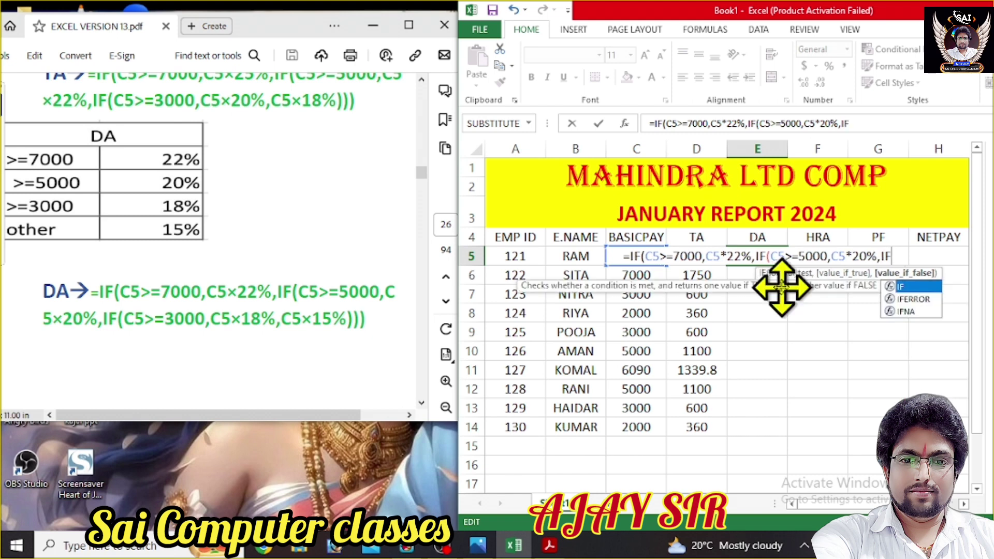
text(()
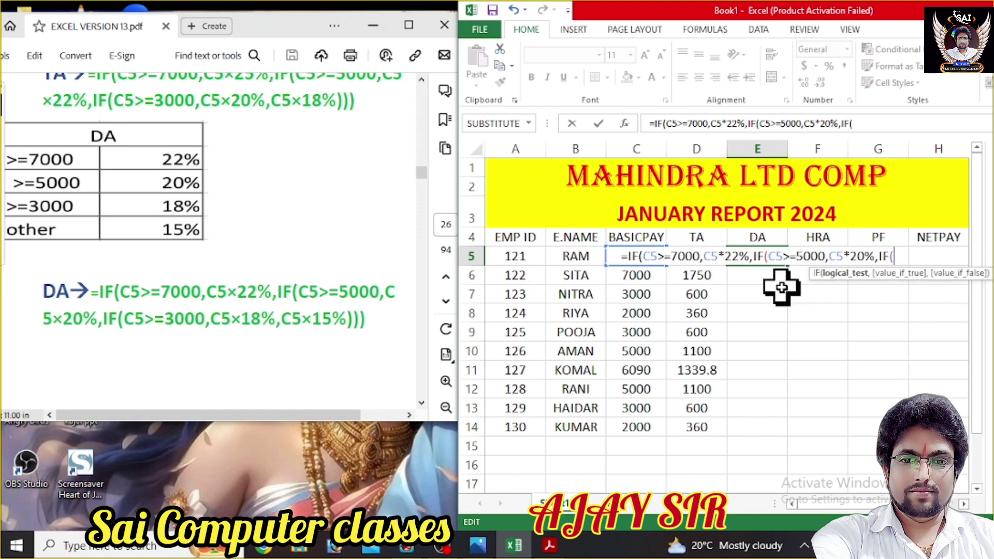
text(C5)
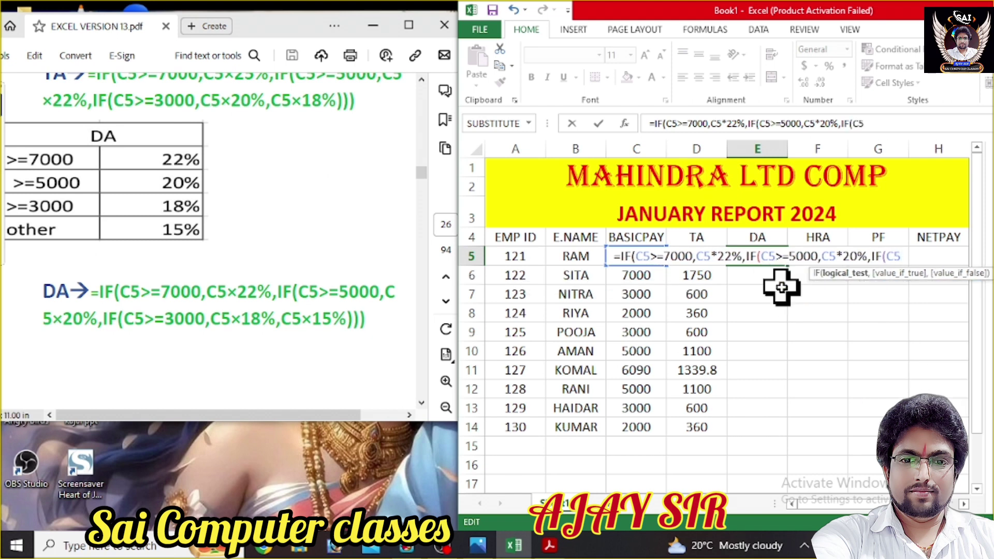
text(>=)
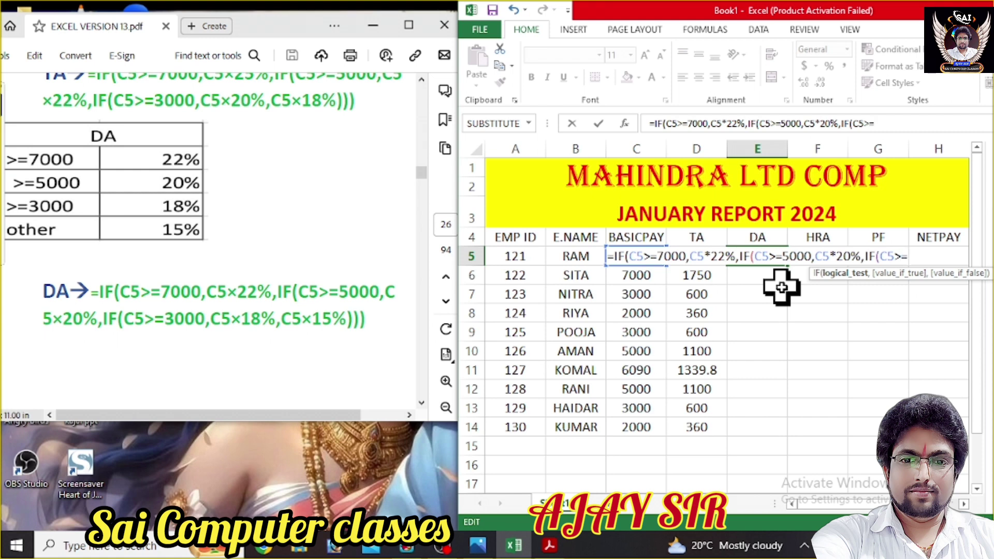
text(3000,C5)
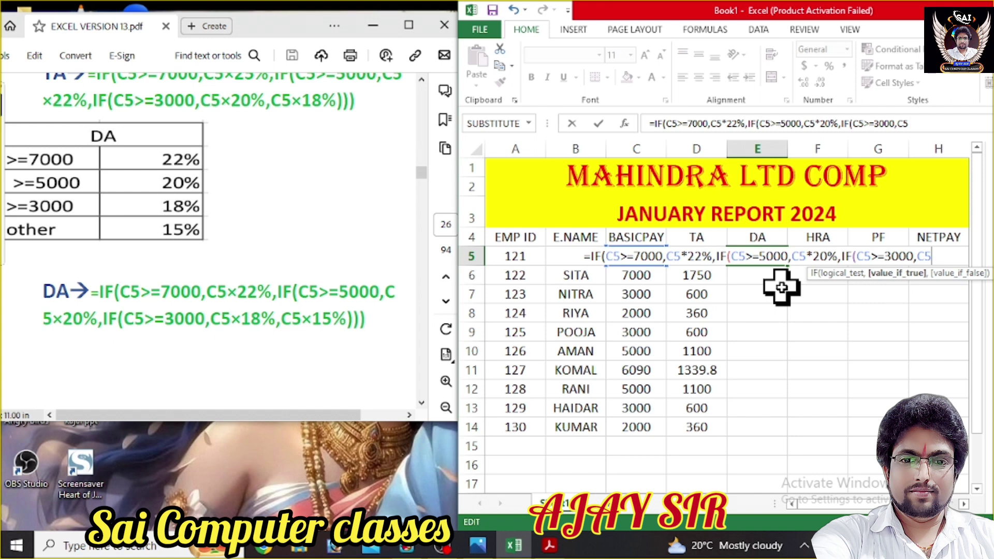
text(*)
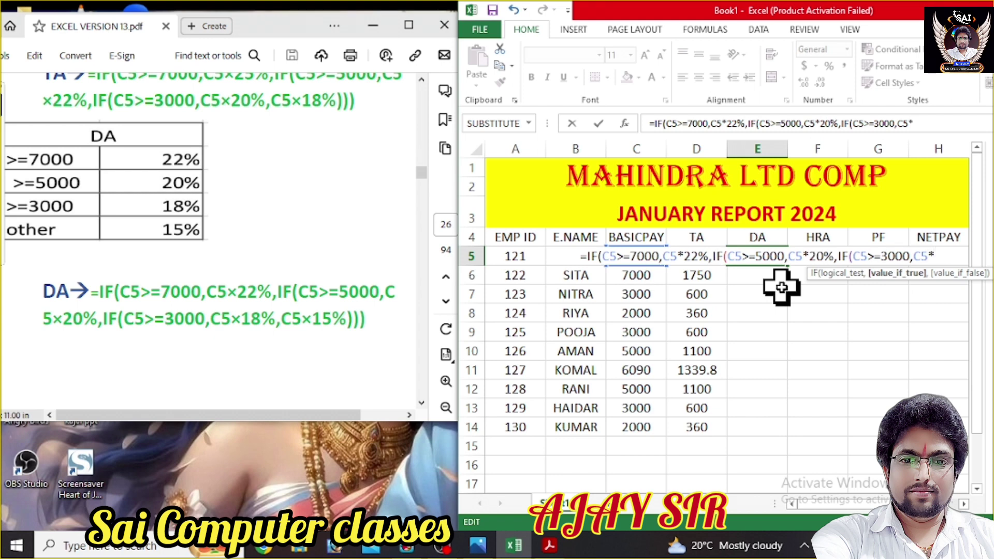
text(18)
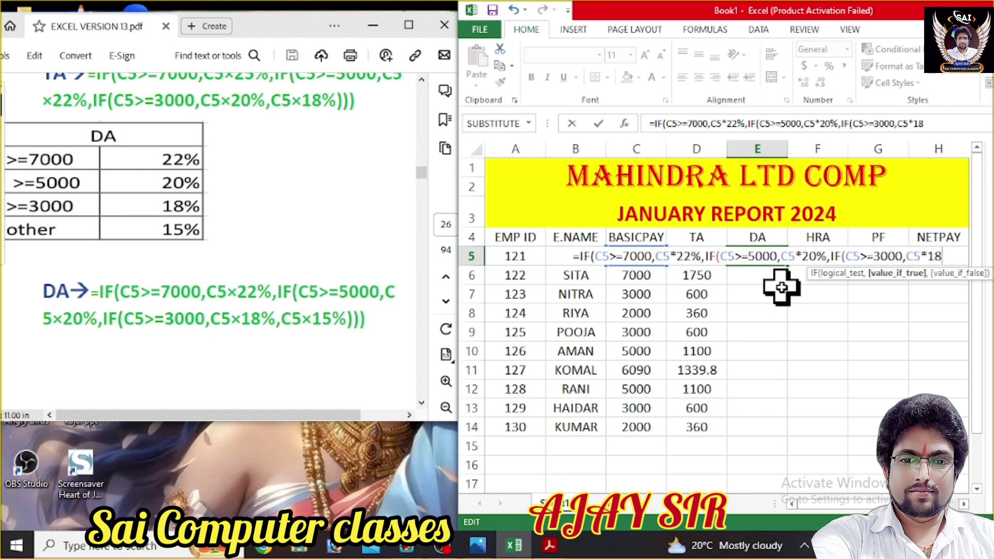
text(%,C)
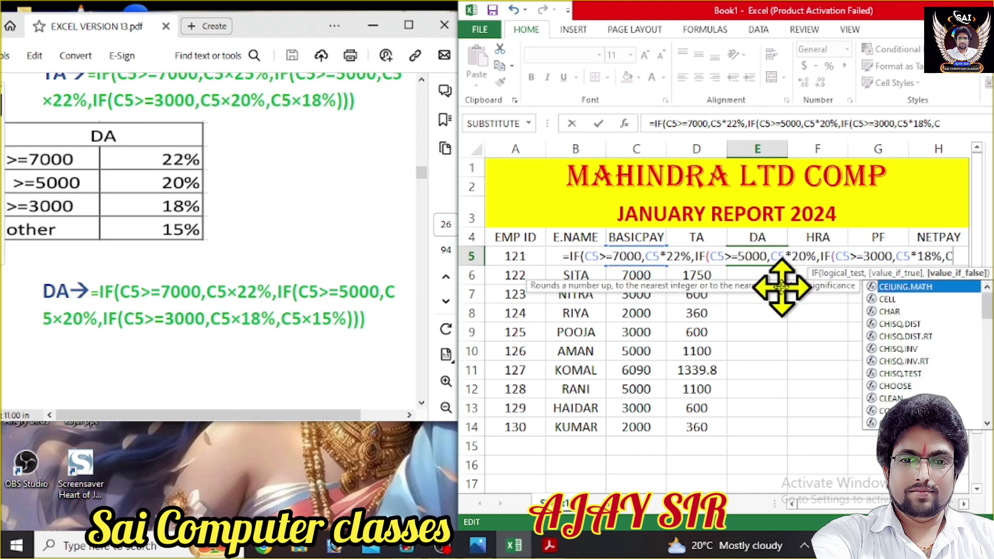
Finish E5's DA formula with the final false value C5*15% and fill it down through E14
text(5*)
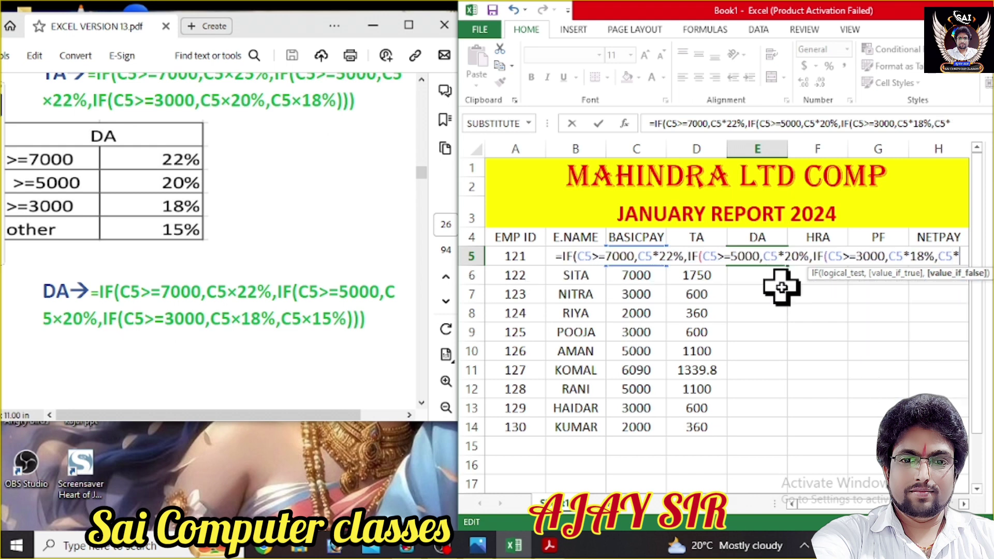
text(15)
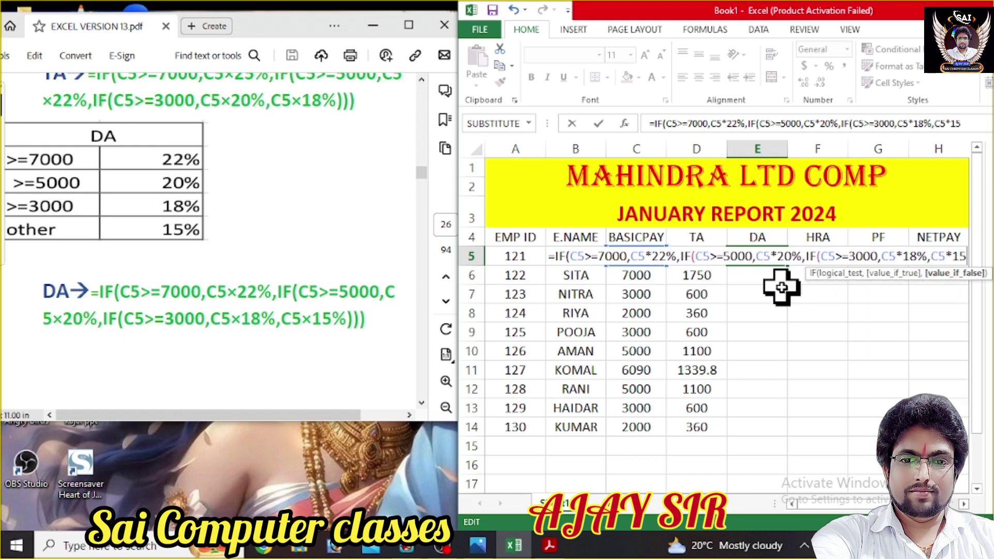
text(%)
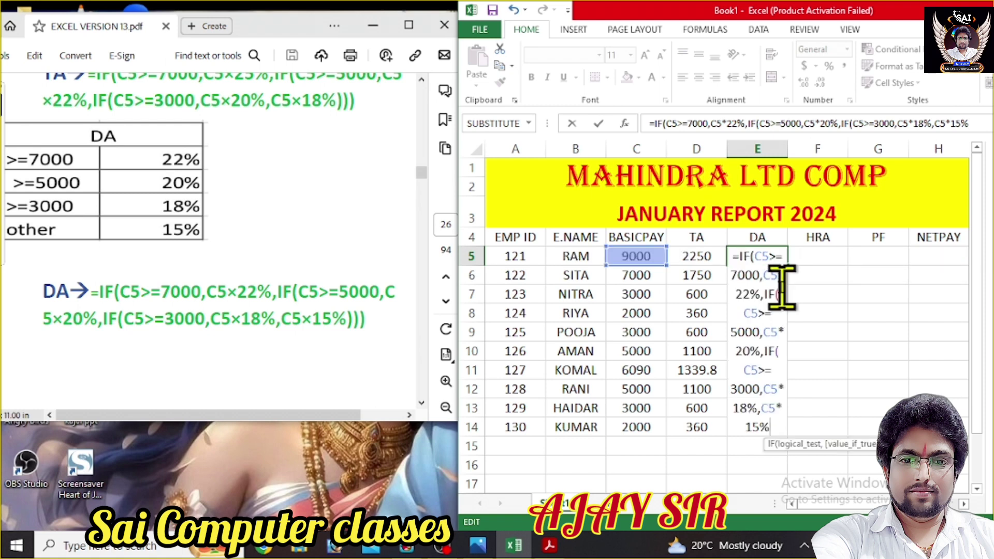
text())))
key(ctrl+Return)
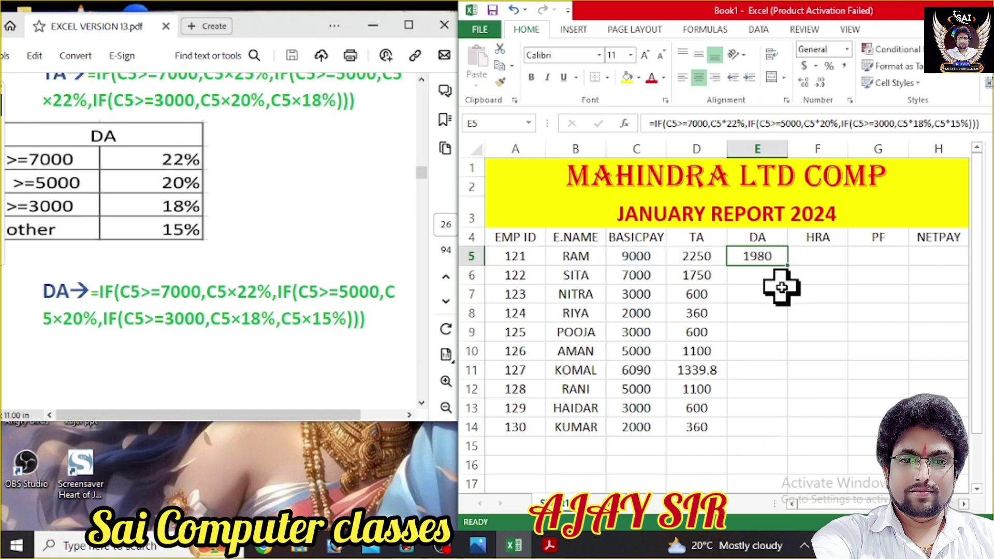
drag(789, 265, 775, 443)
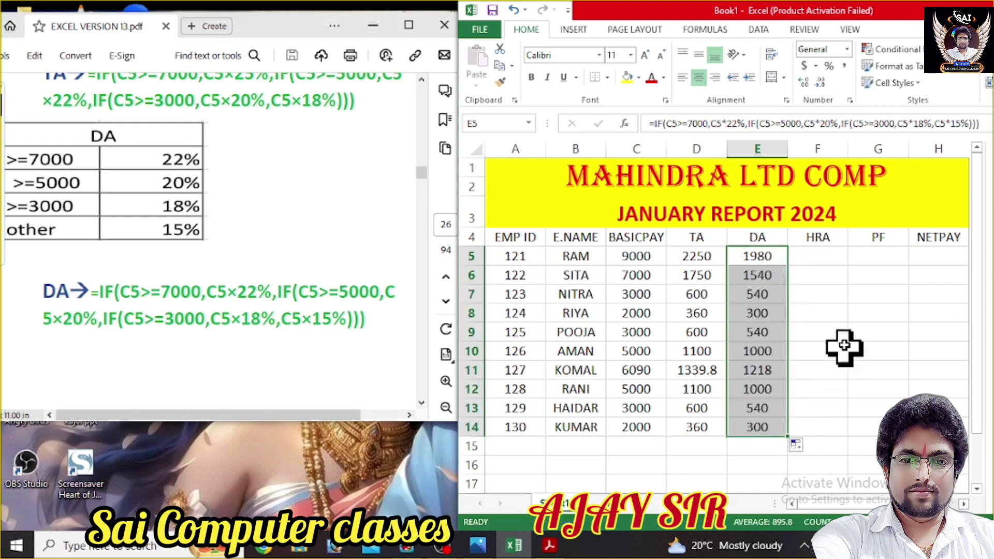
Switch to the PDF handout and find the HRA rate table and its formula
click(826, 258)
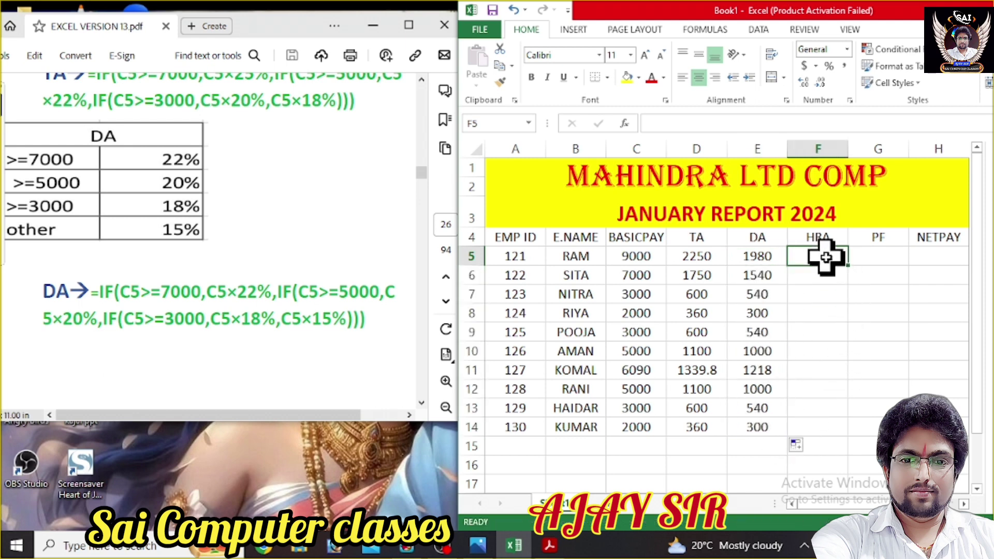
click(317, 255)
scroll(320, 255, down, 3)
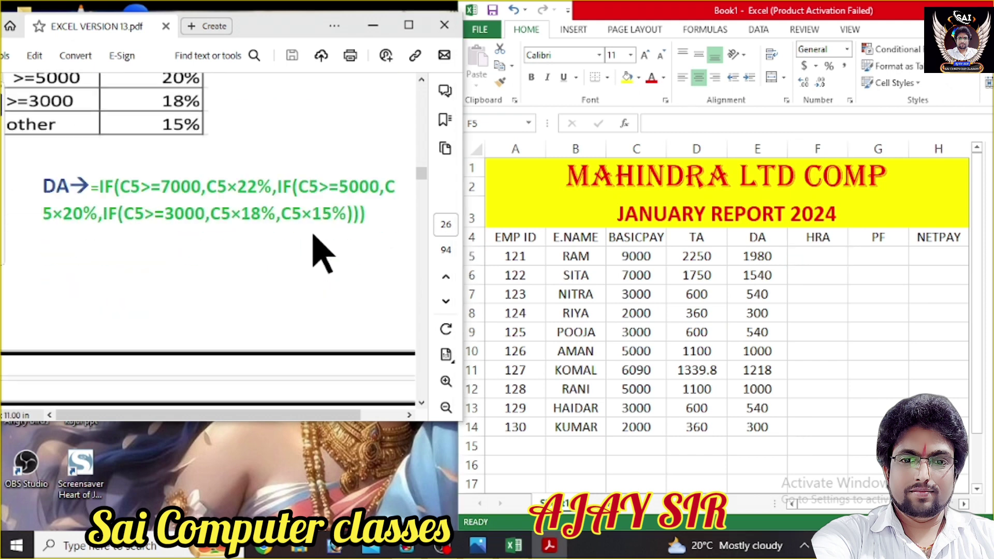
scroll(316, 253, down, 9)
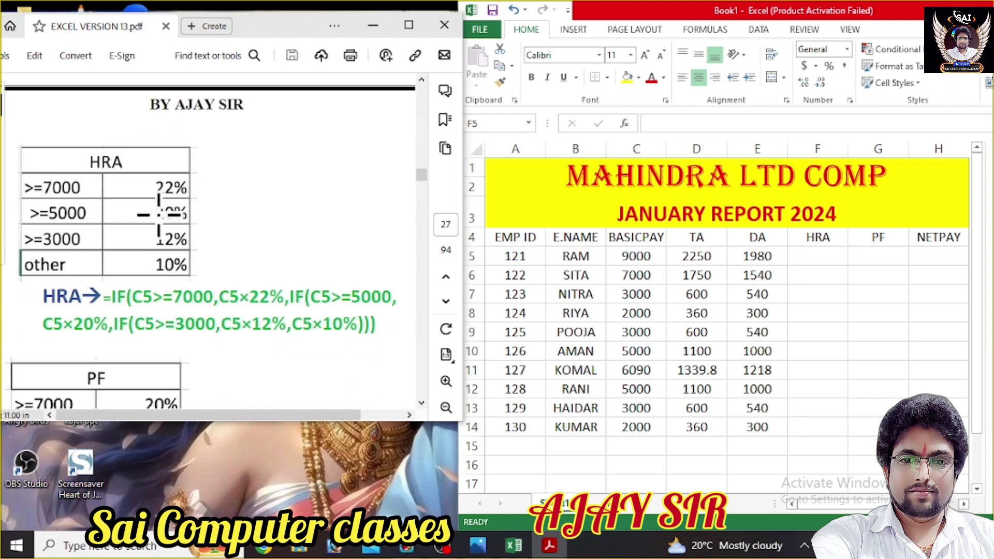
Return to the worksheet and begin the HRA formula in F5 with an IF testing C5>=7000 and true value C5*20%
click(823, 256)
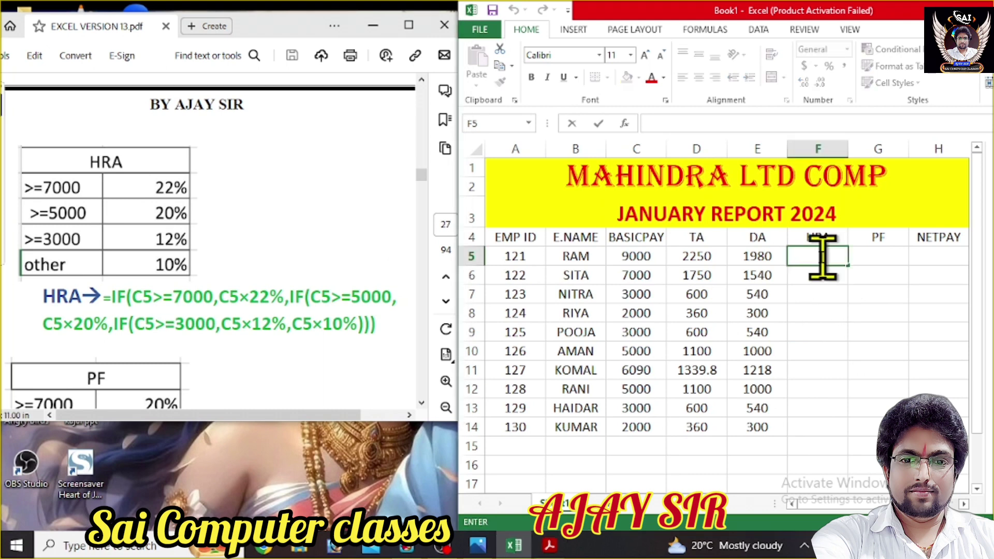
text(=IF)
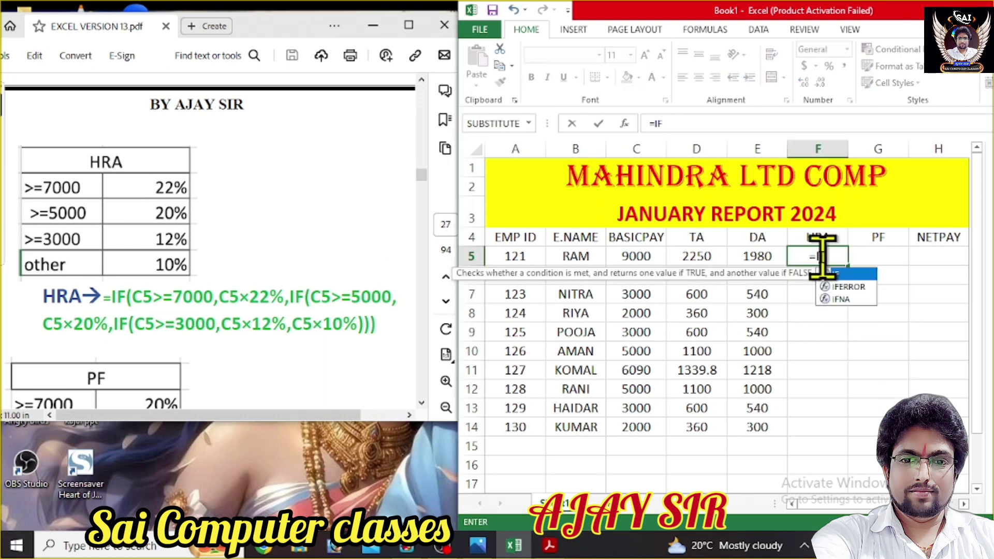
text(()
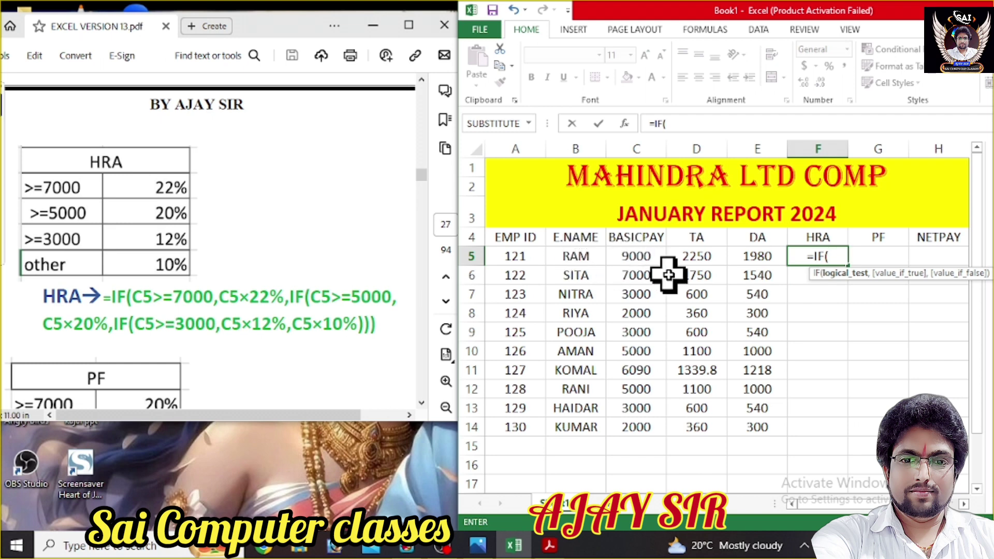
text(C5)
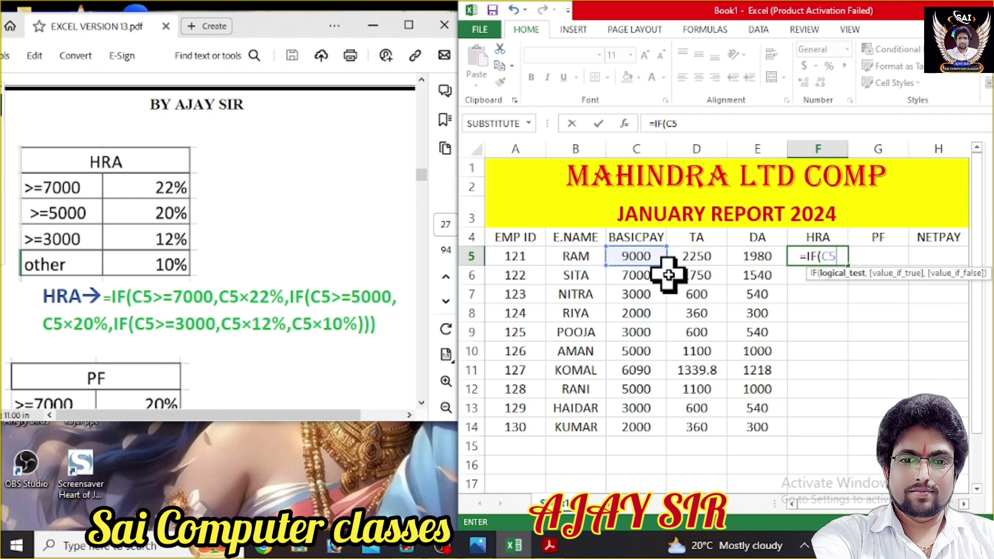
text(>=700)
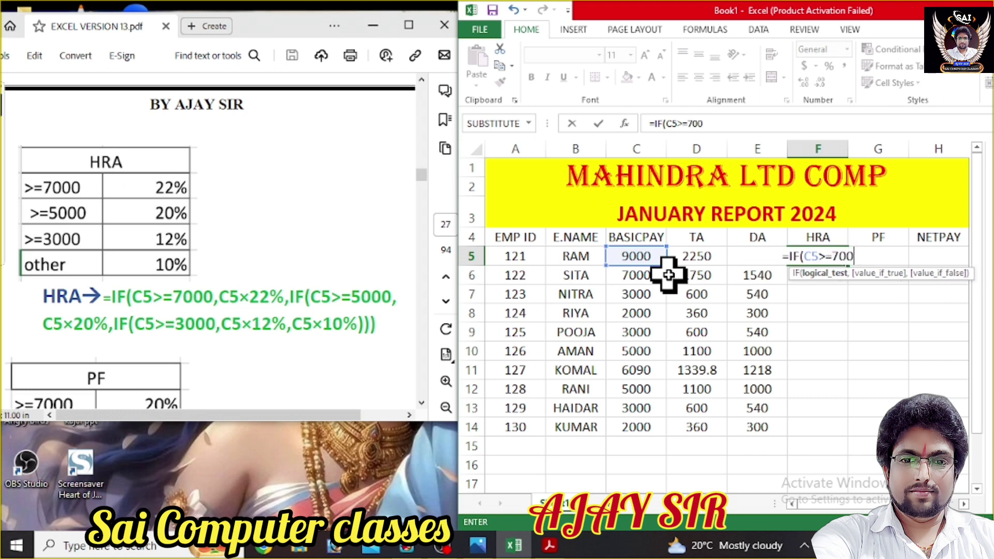
text(0,C5)
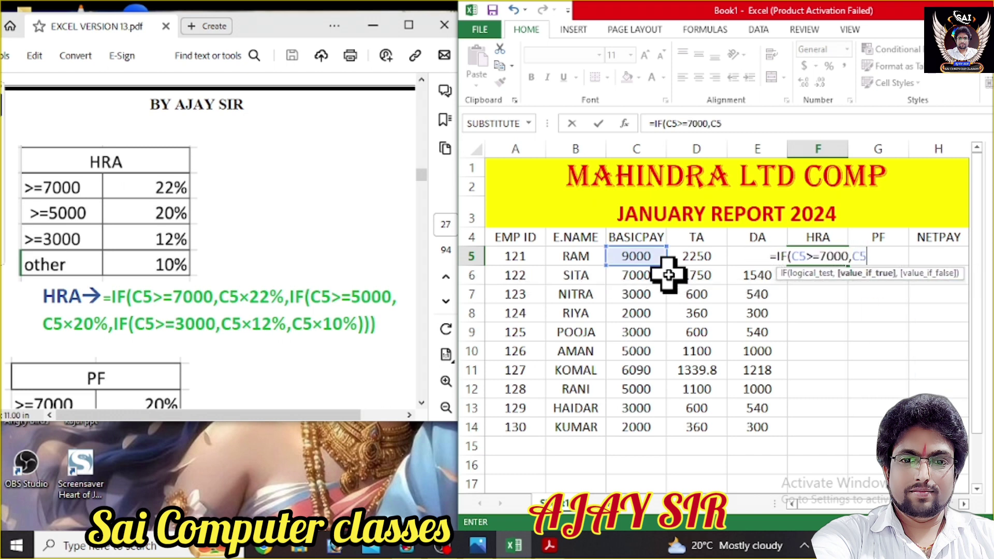
text(*)
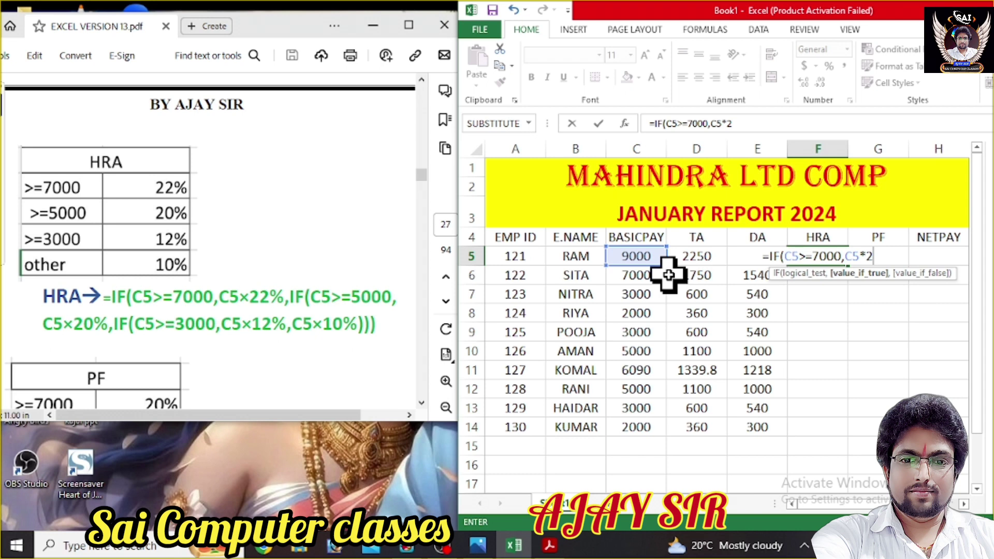
text(0%)
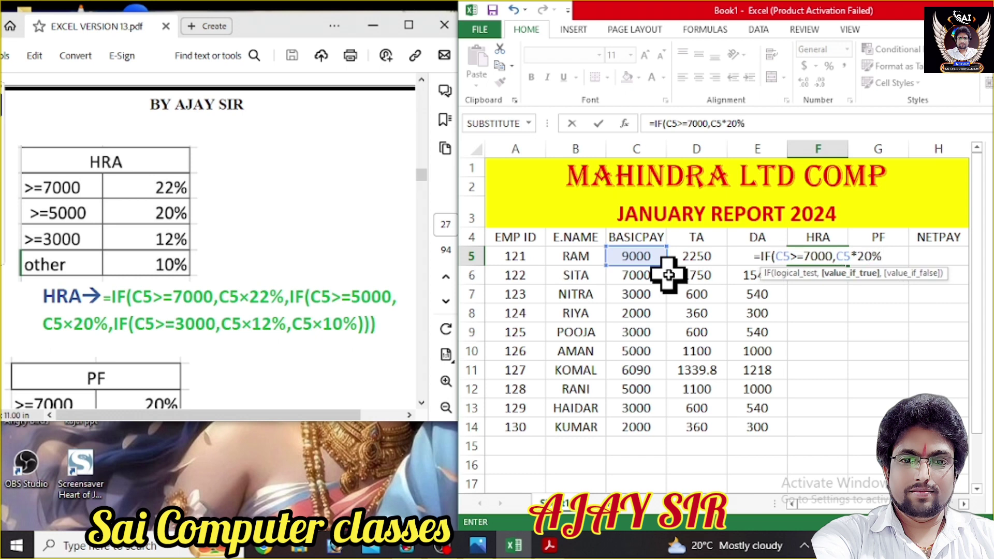
text(,)
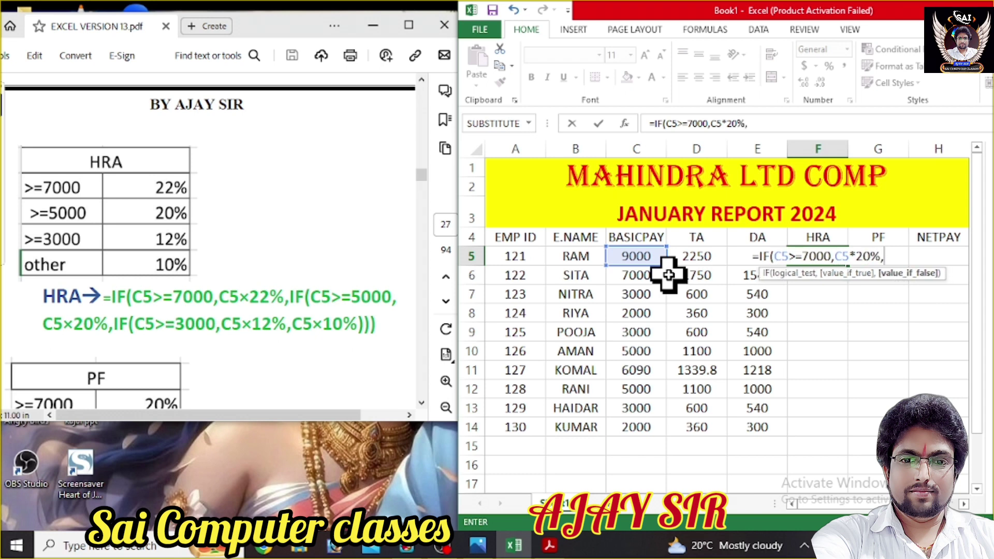
Nest a second IF in F5's HRA formula that tests C5>=5000 and has the true value C5*19%
text(IF)
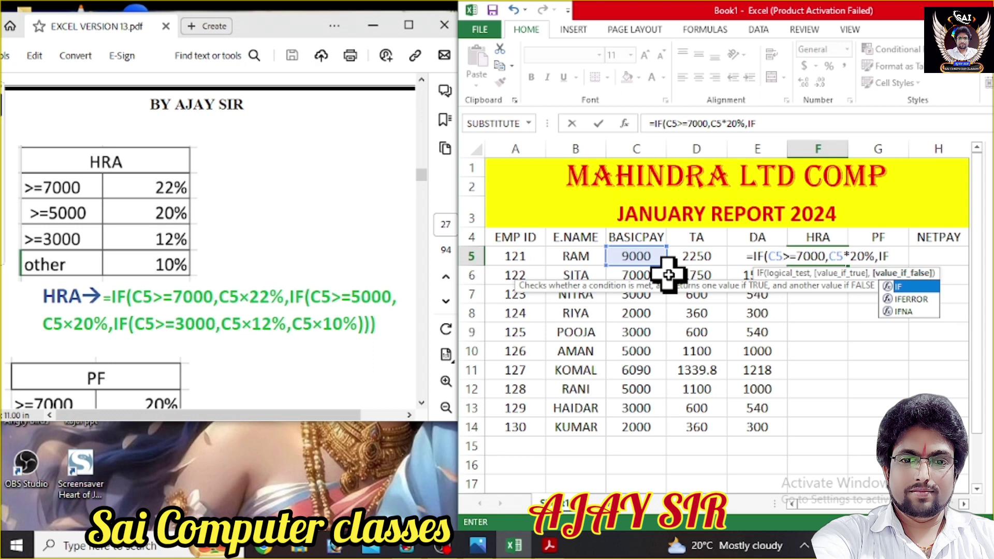
text((C)
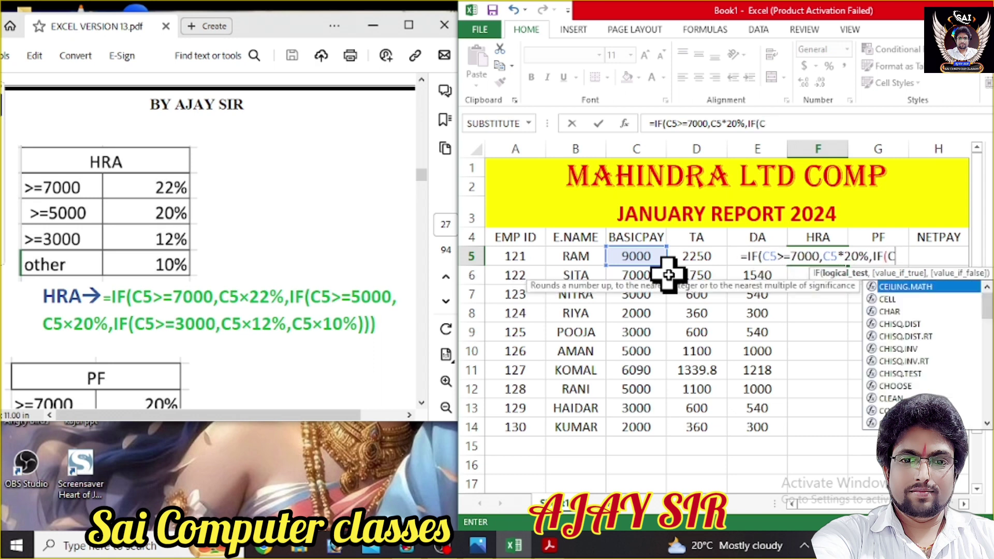
text(5>=5)
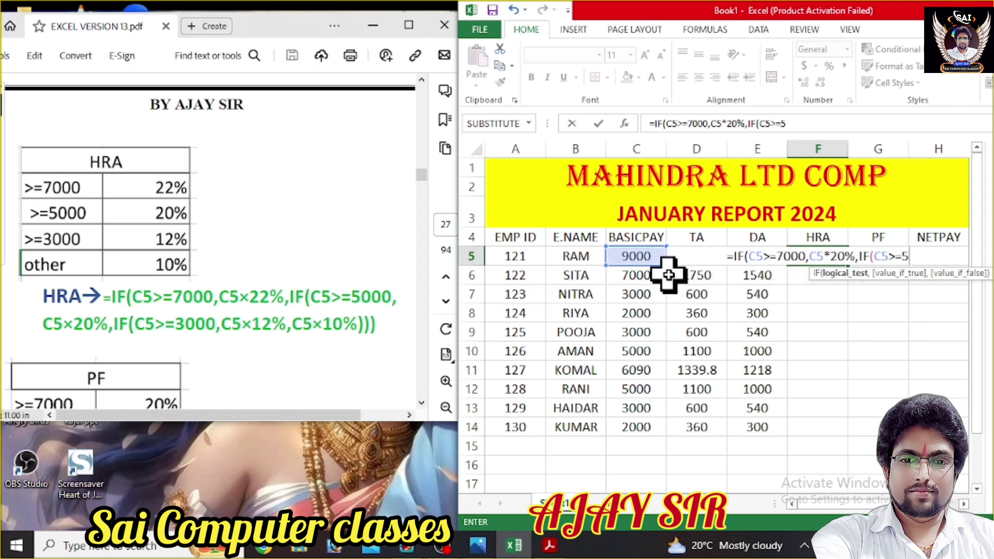
text(000,C5)
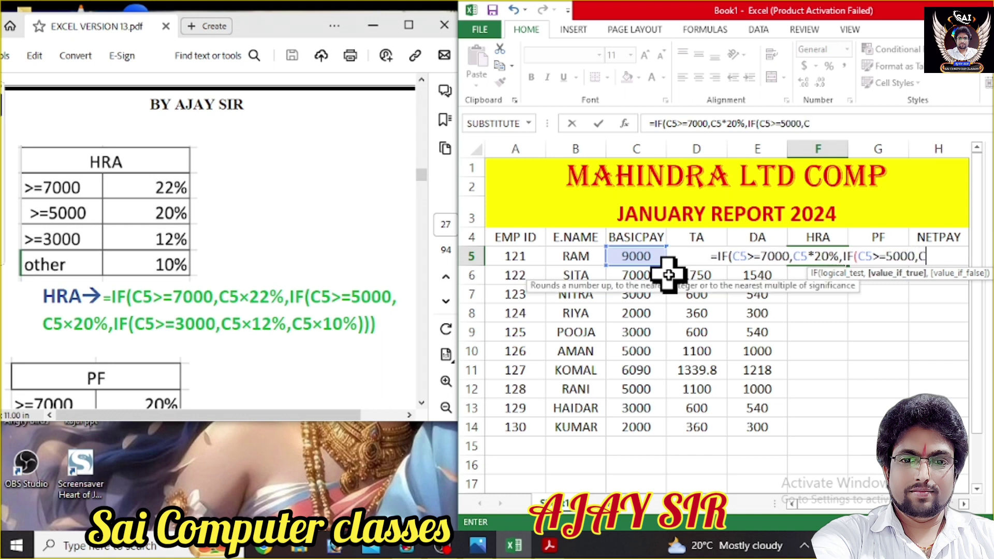
text(*)
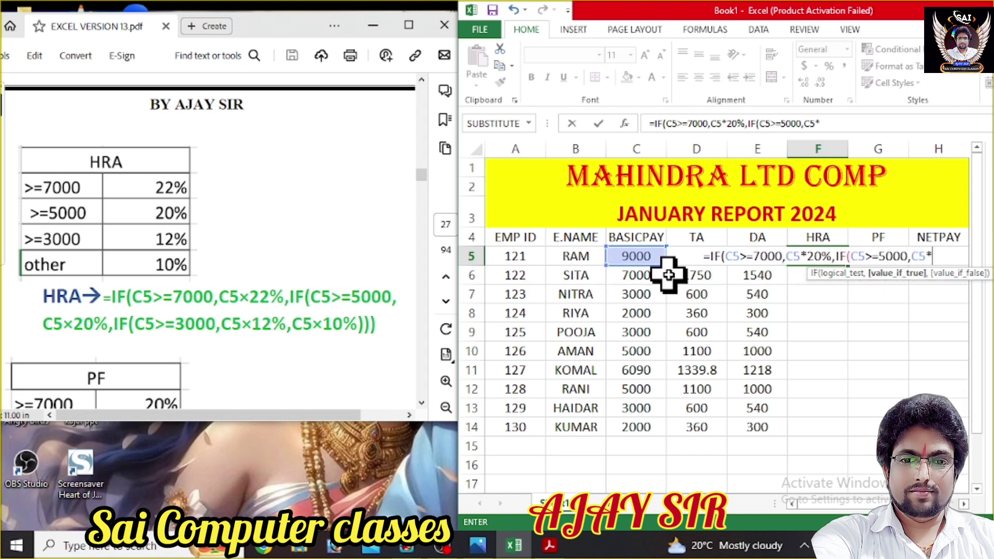
text(19%,)
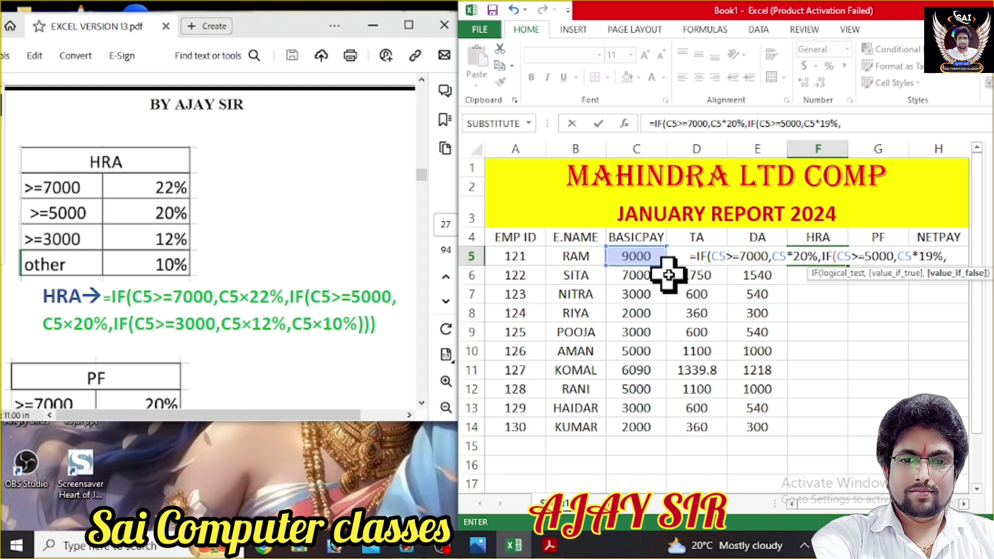
Nest a third IF in F5's HRA formula that tests C5>=3000 and has the true value C5*12%
text(IF)
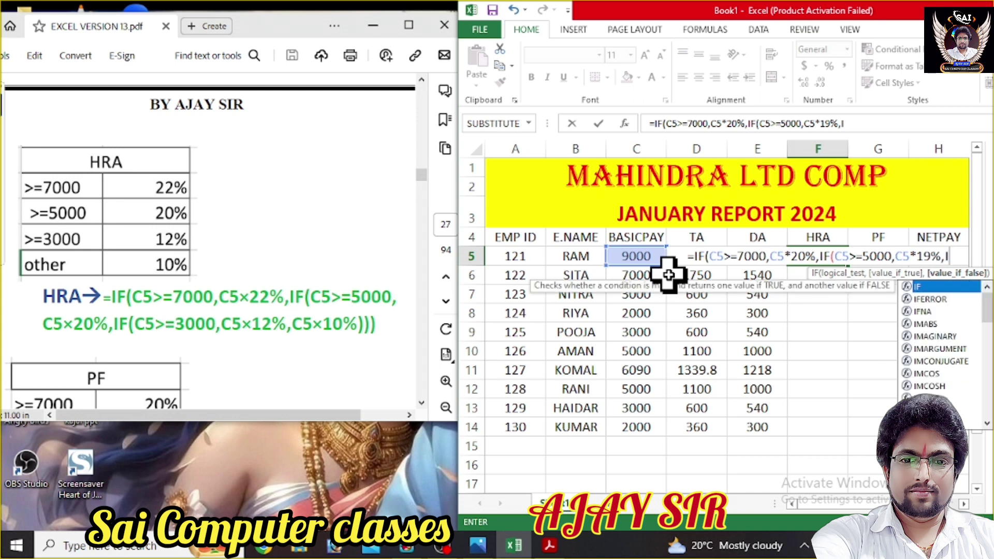
text((C5)
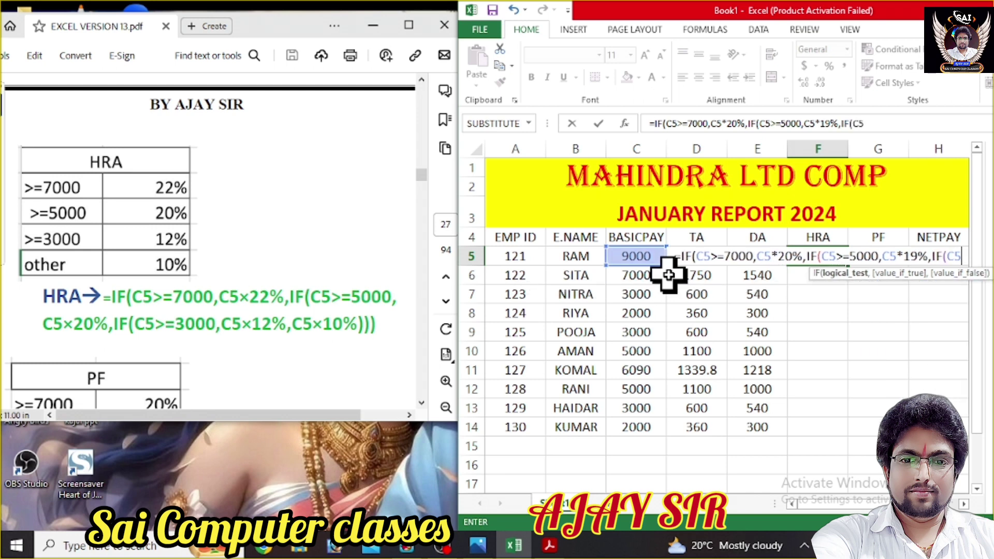
text(>=)
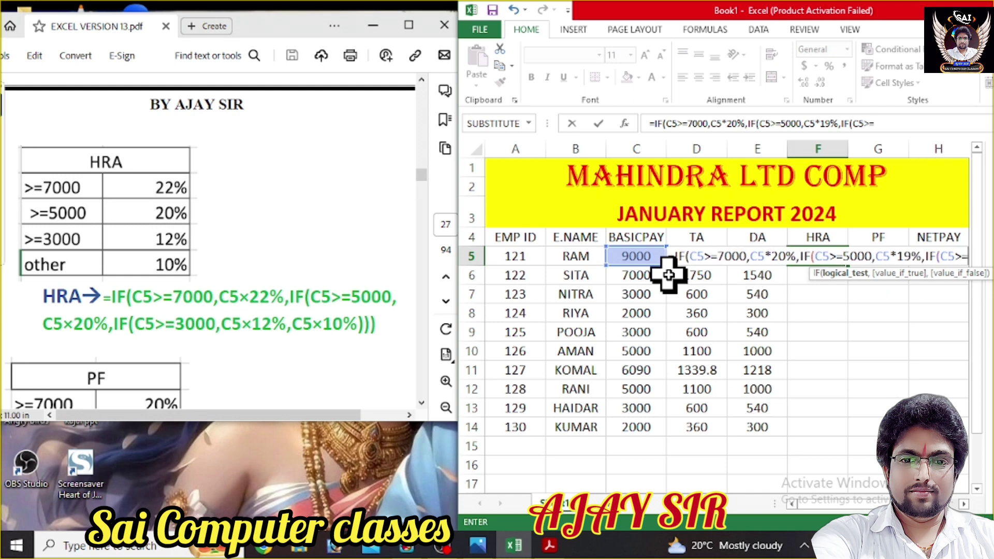
text(300)
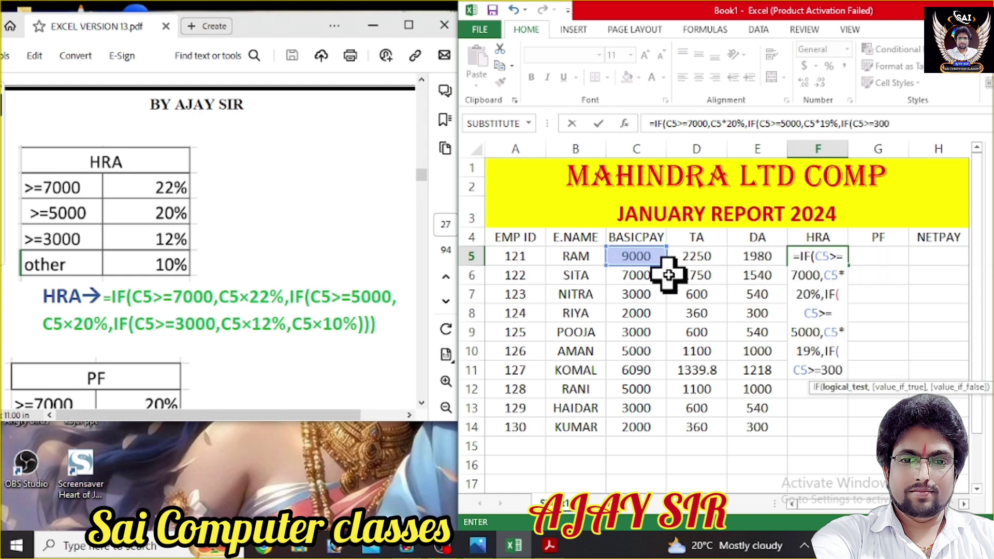
text(0,C5)
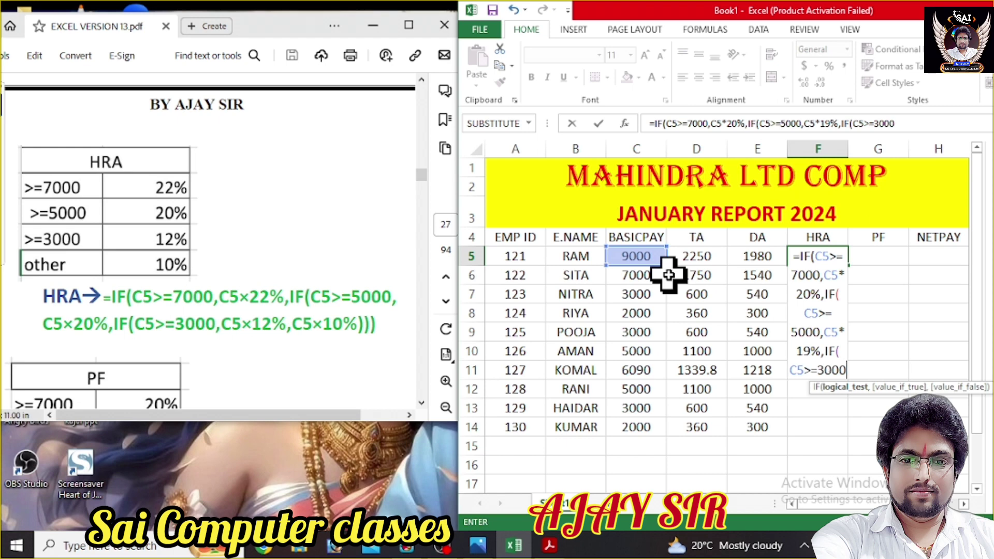
text(*)
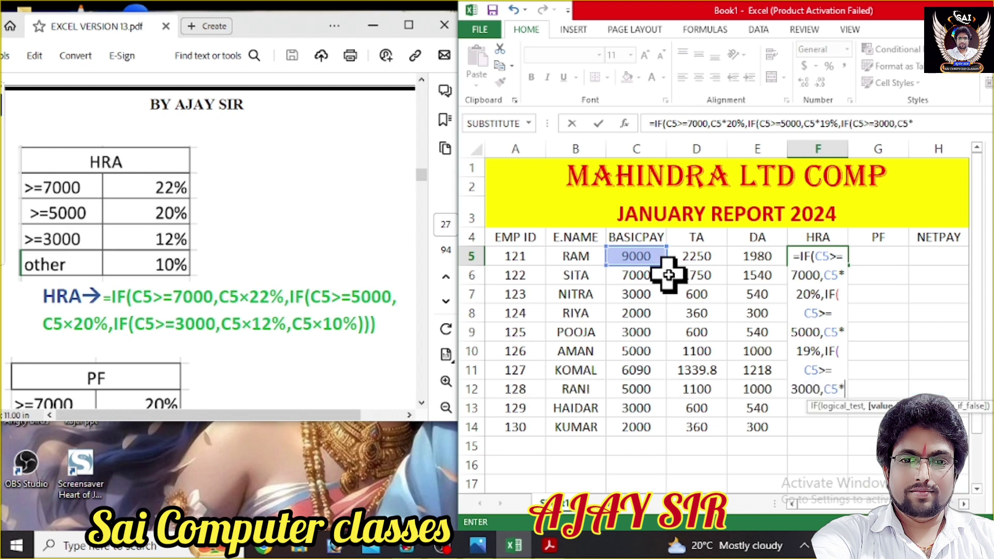
text(1)
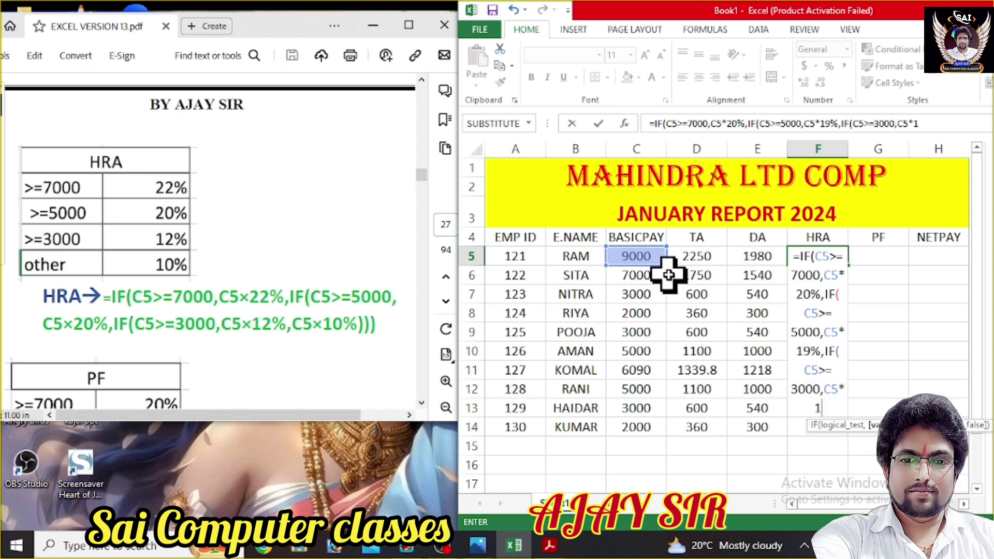
text(2%,)
Finish F5's HRA formula with the final false value C5*10% and fill it down through F14
text(C5)
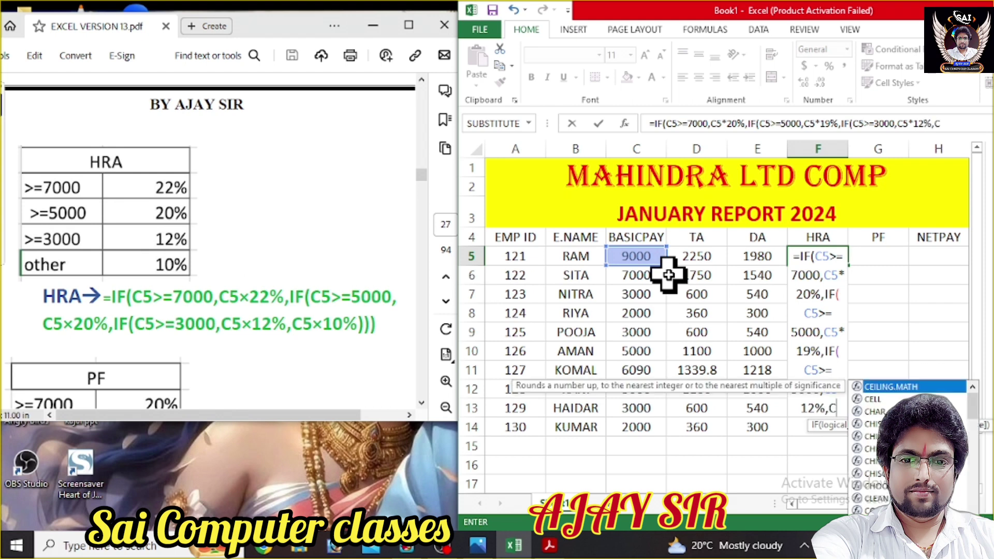
text(*10%)
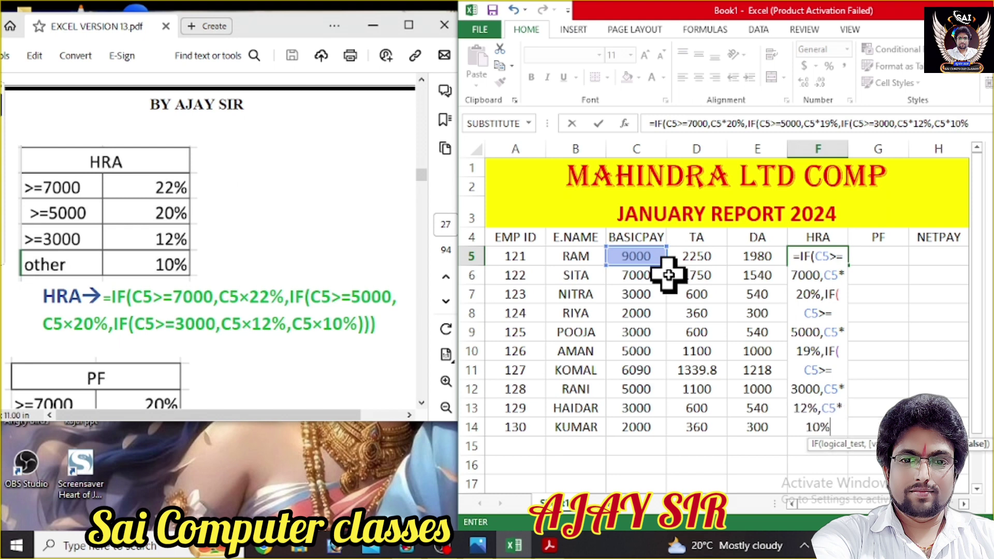
text())))
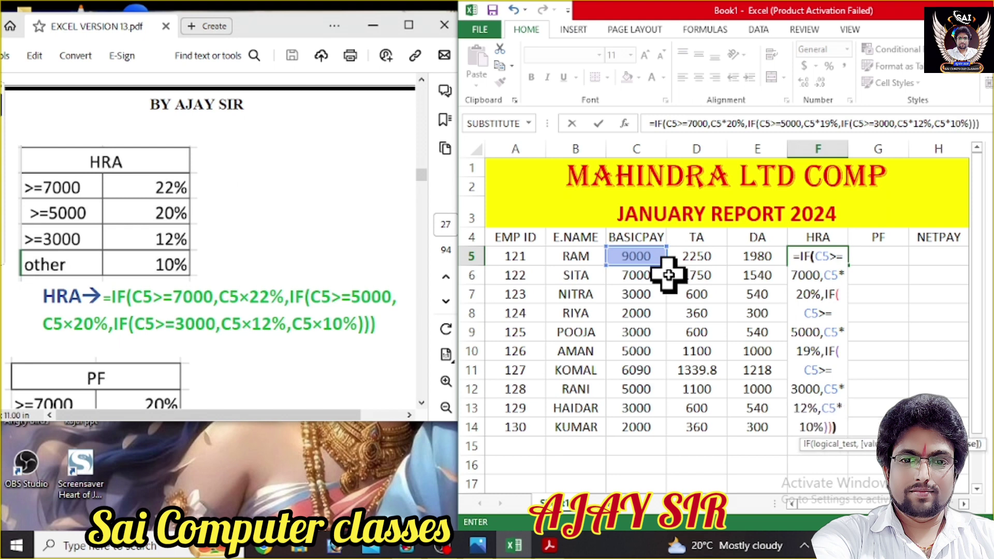
key(ctrl+Return)
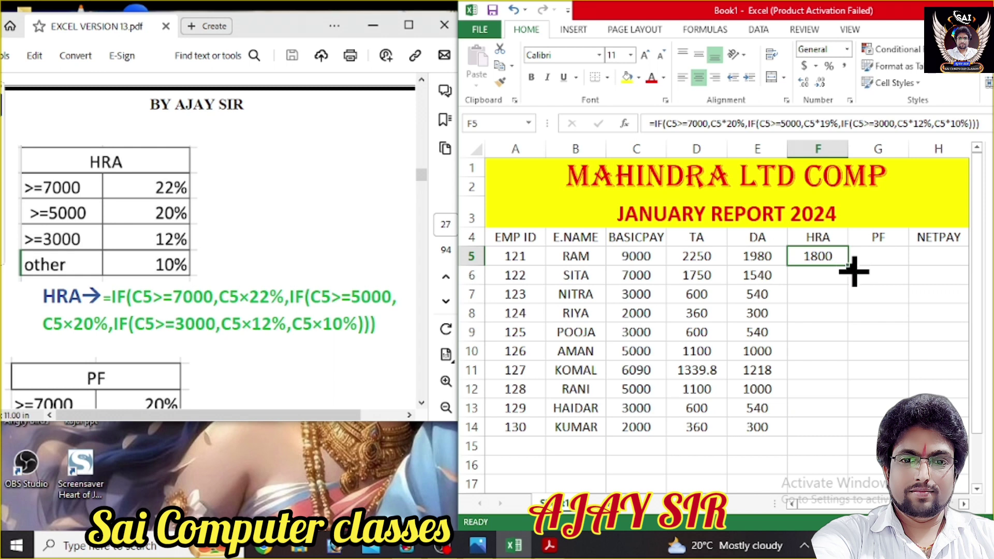
drag(851, 268, 863, 437)
Switch to the PDF handout and find the PF rate table and its formula
click(884, 259)
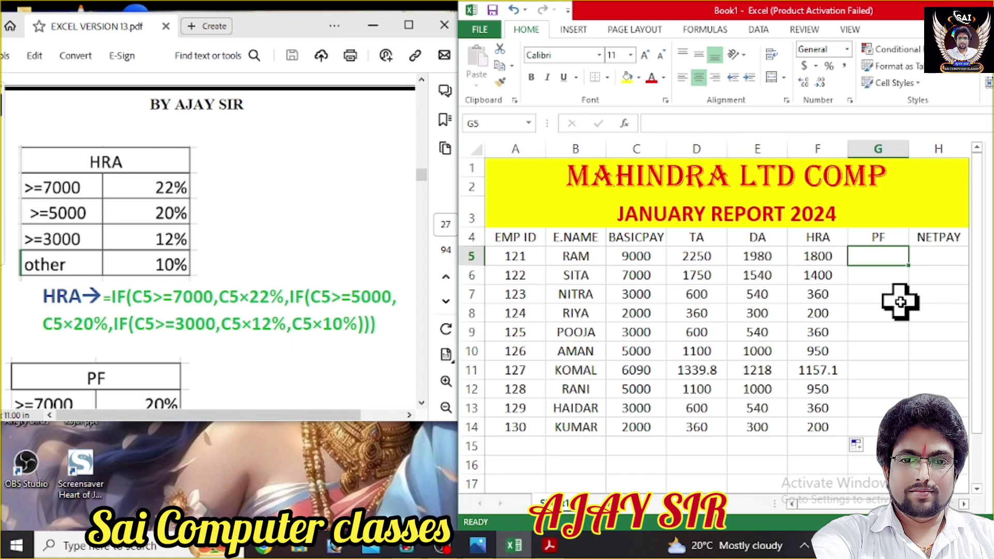
click(349, 184)
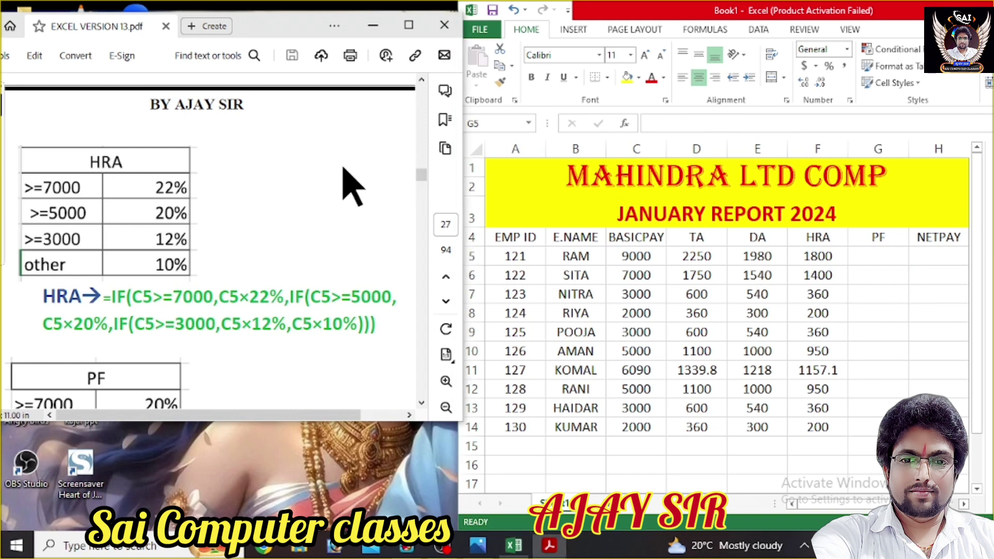
scroll(347, 191, down, 5)
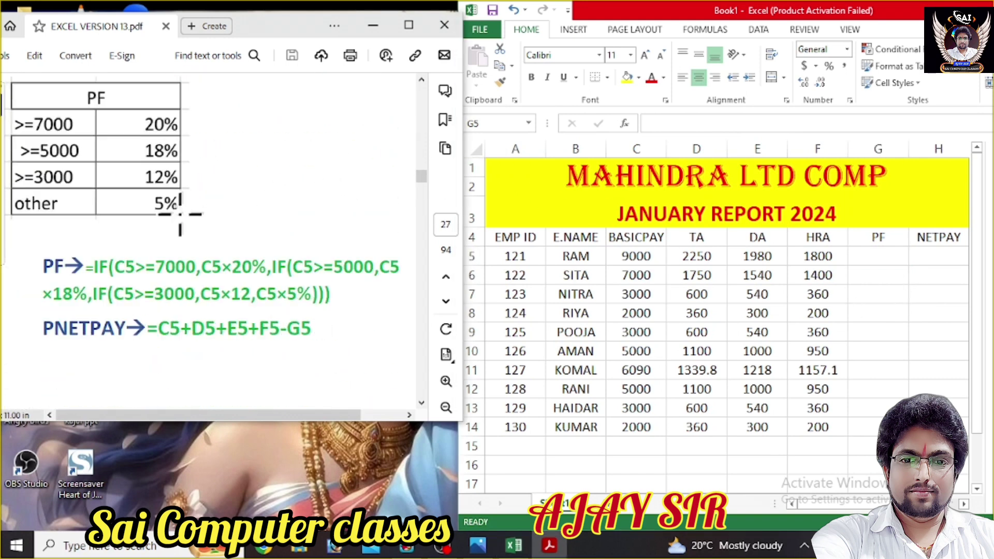
Return to the worksheet and begin the PF formula in G5 with an IF testing C5>=7000 and true value C5*18%
click(885, 252)
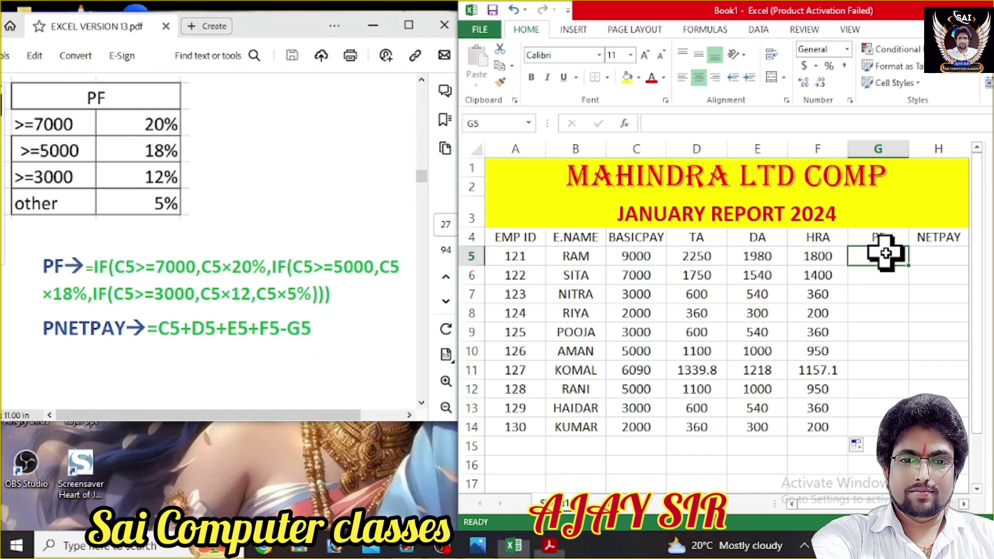
double_click(886, 255)
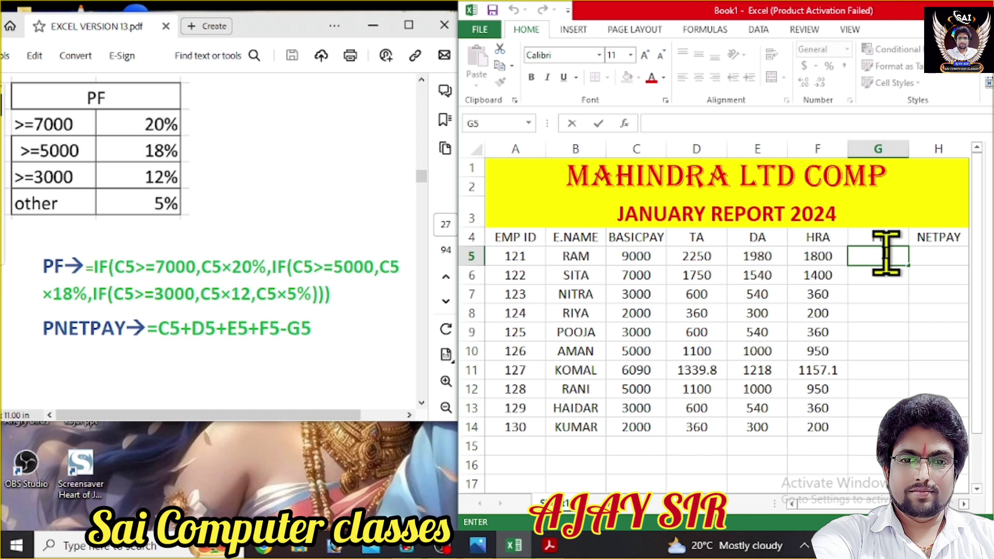
text(=IF)
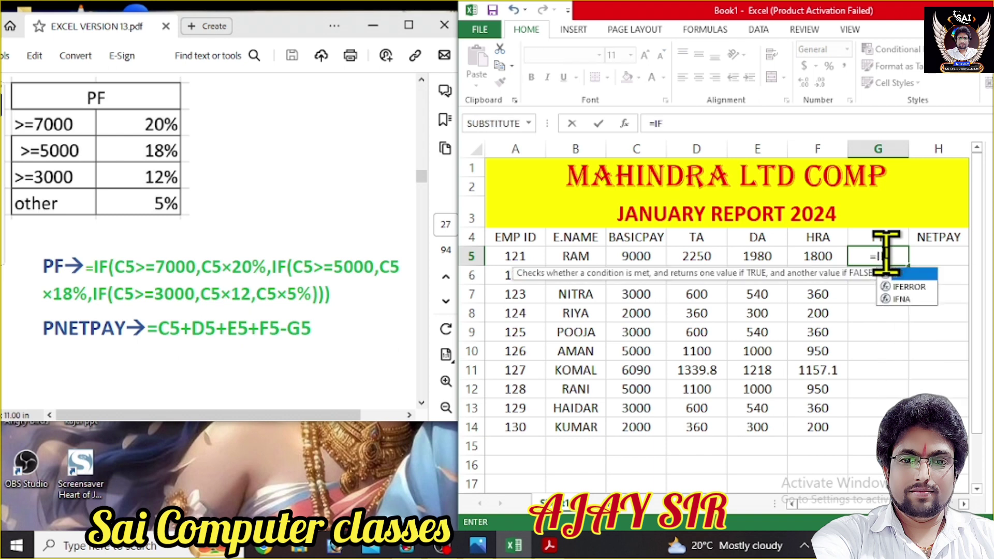
text((C)
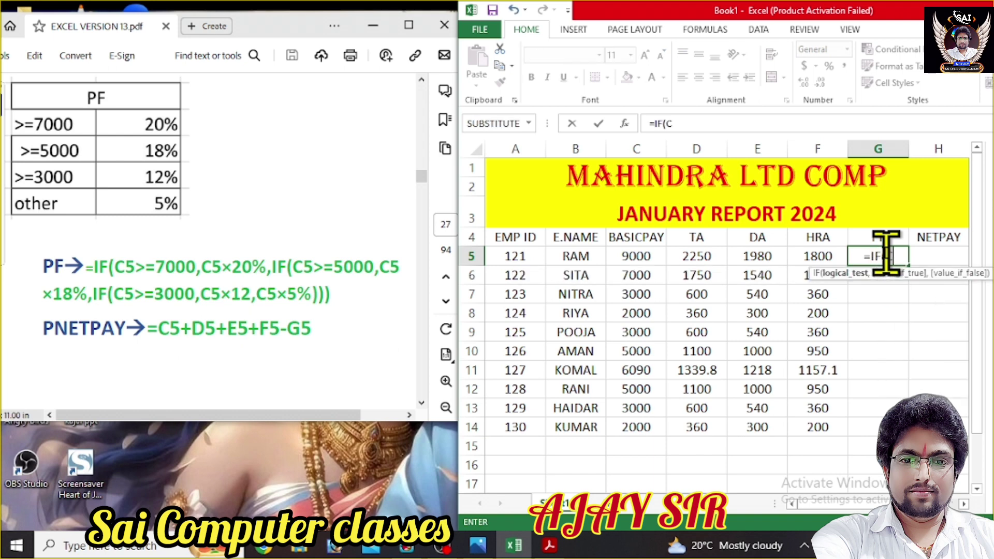
text(5>=)
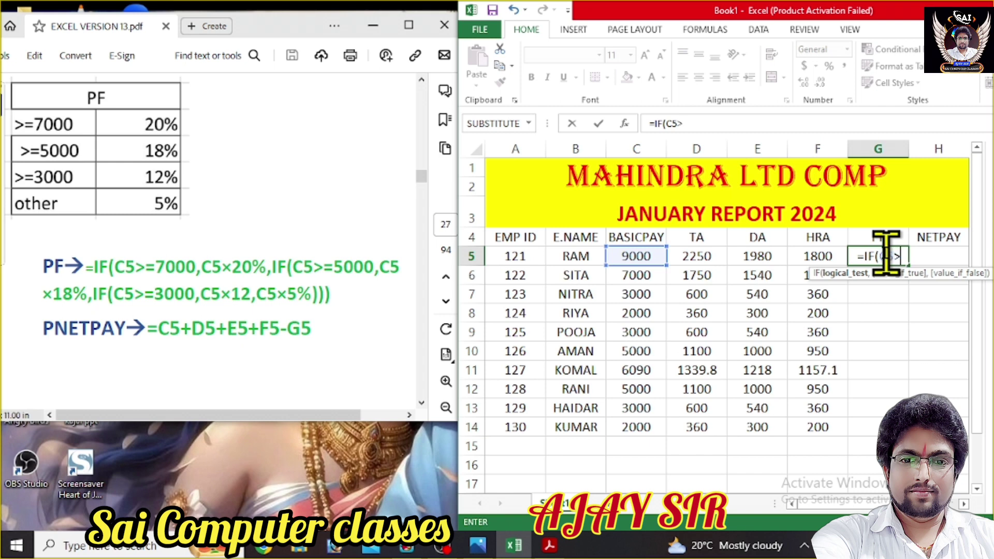
text(7000)
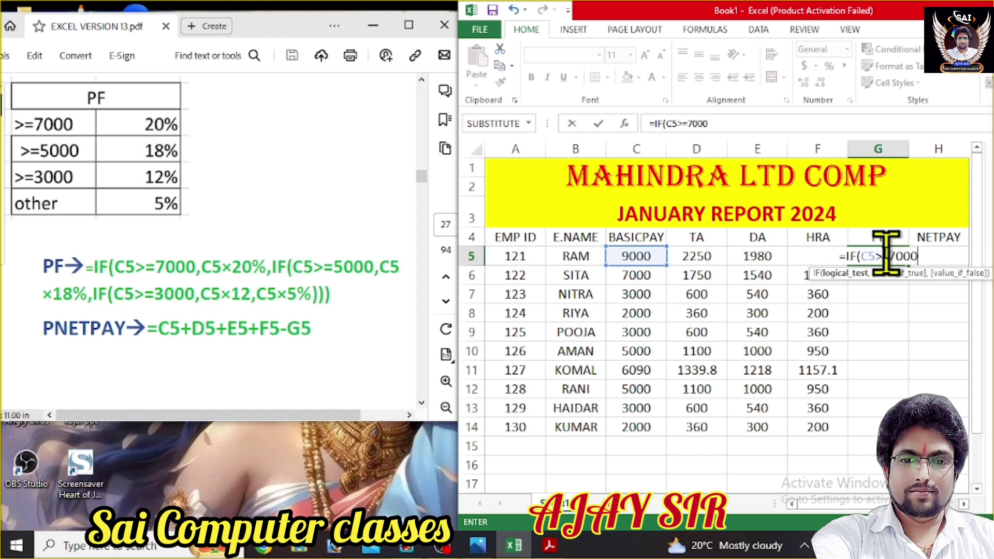
text(,C5)
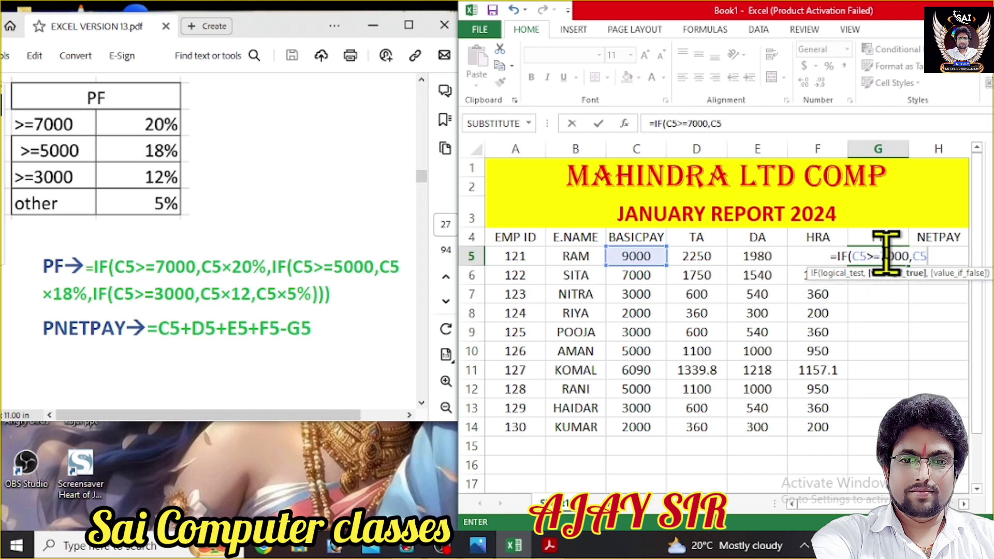
text(*)
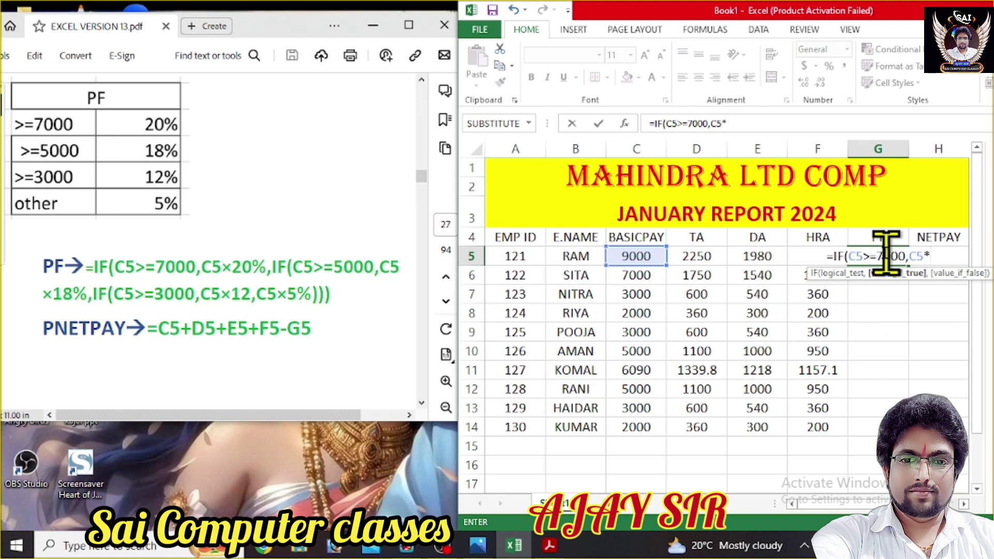
text(18%)
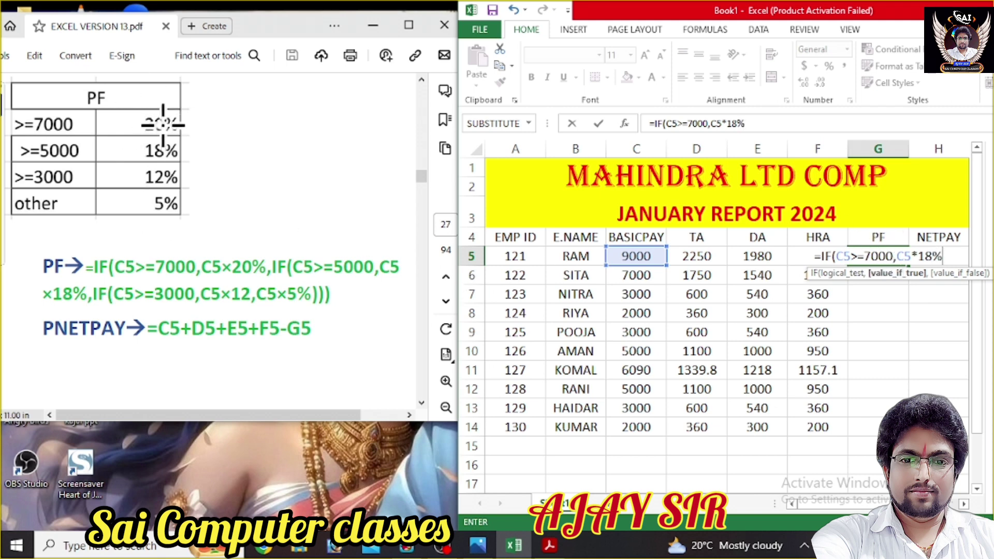
text(,)
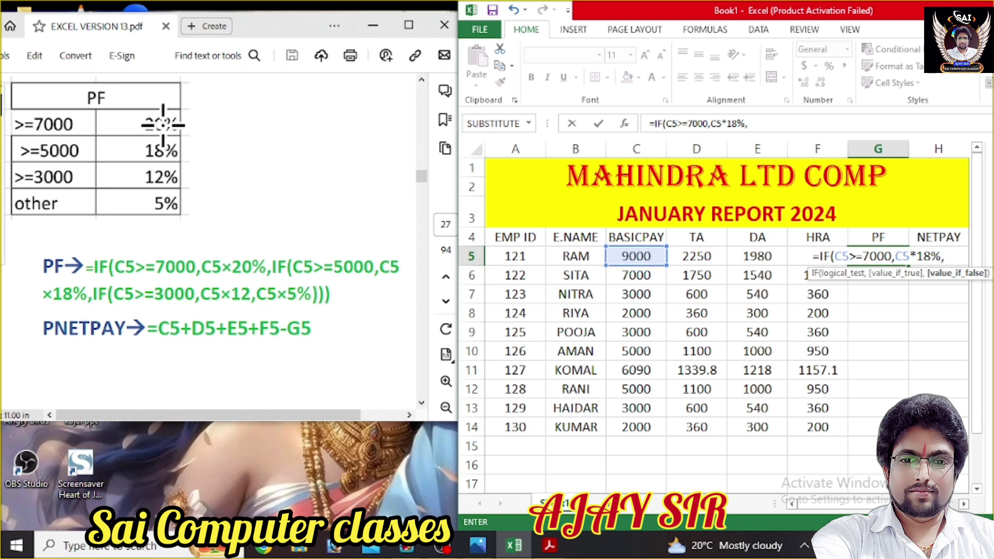
Nest a second IF in G5's PF formula that tests C5>=5000 and has the true value C5*12%
text(IF)
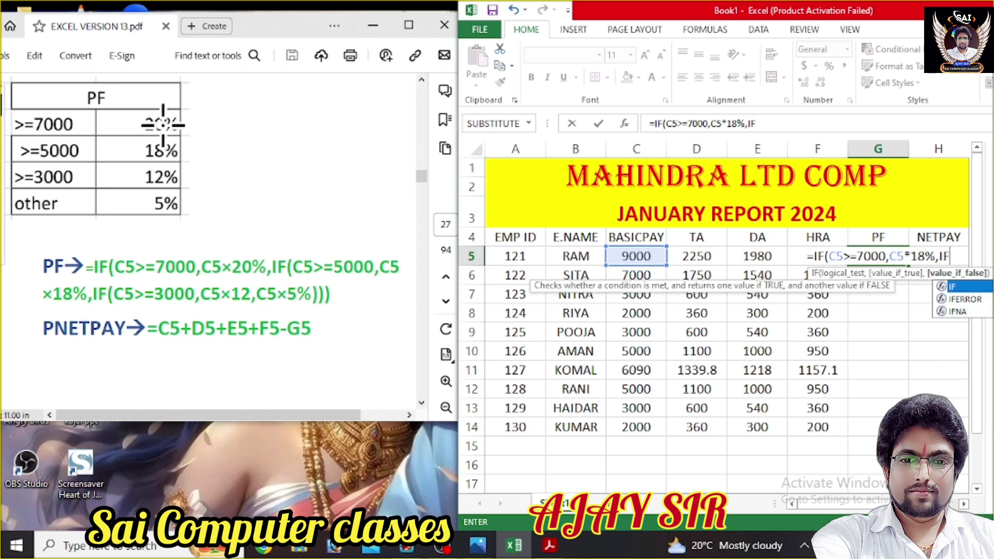
text(()
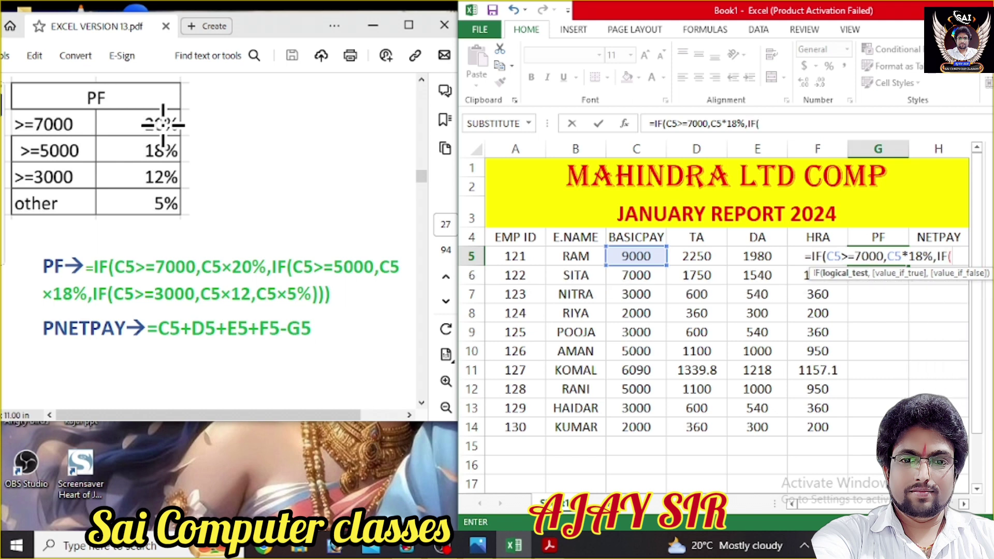
text(C5)
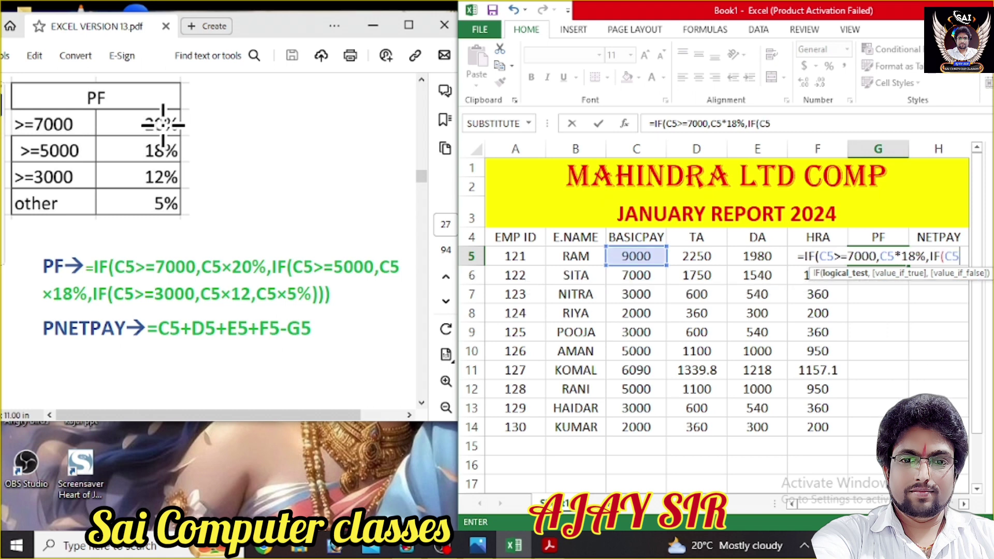
text(>=)
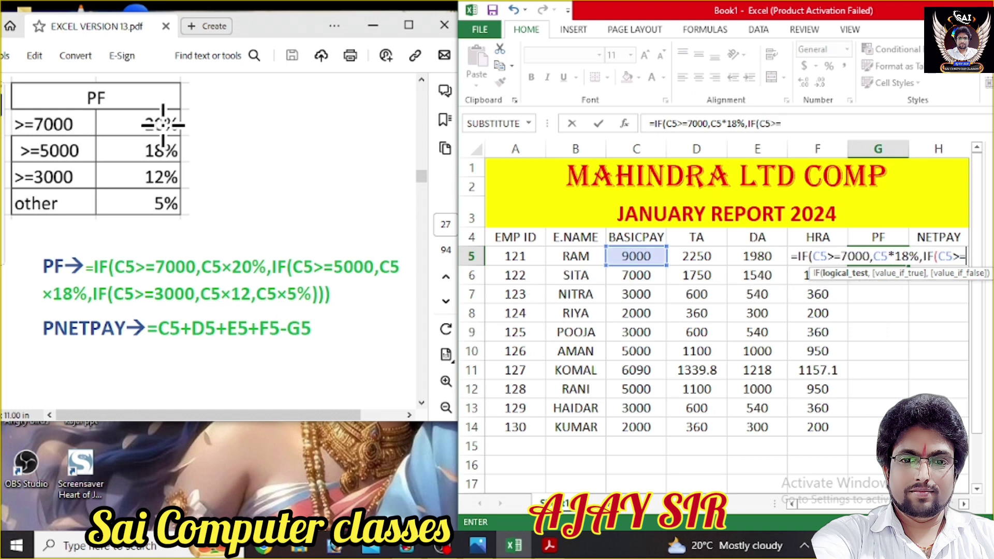
text(5000)
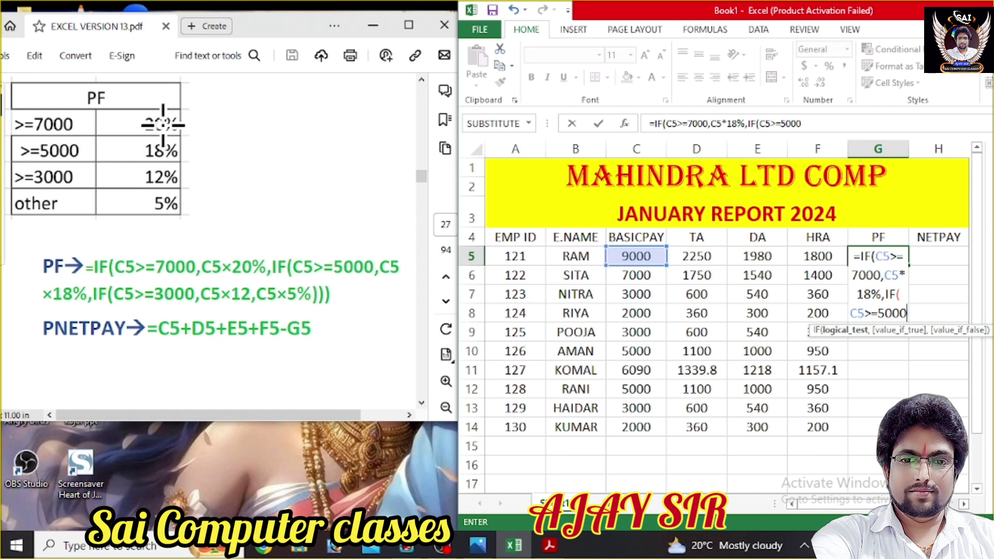
text(,C5)
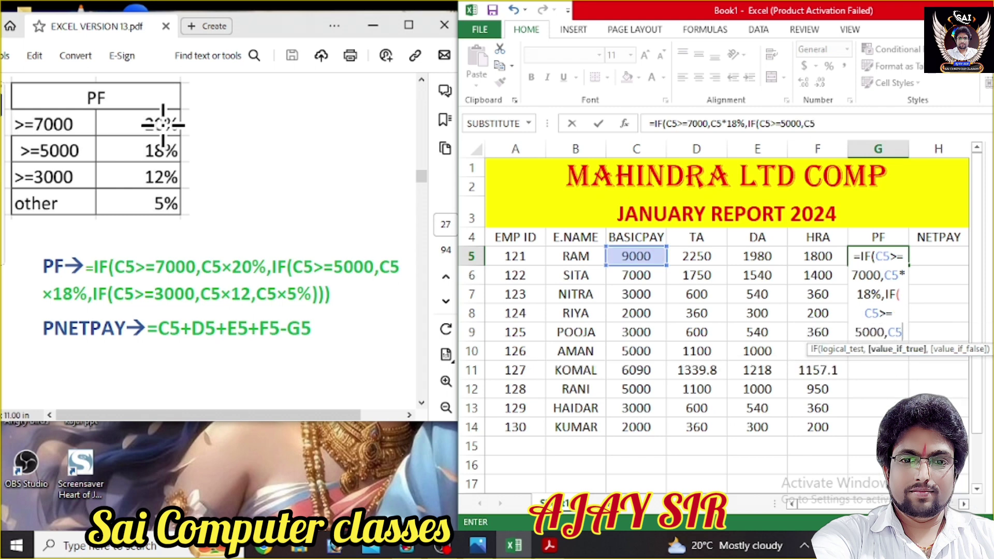
text(*12)
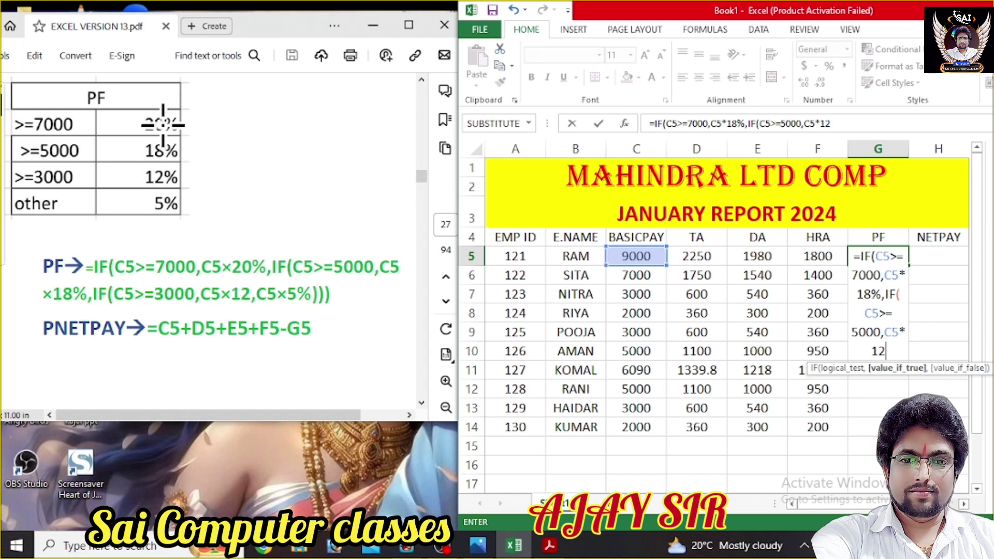
text(%,IF()
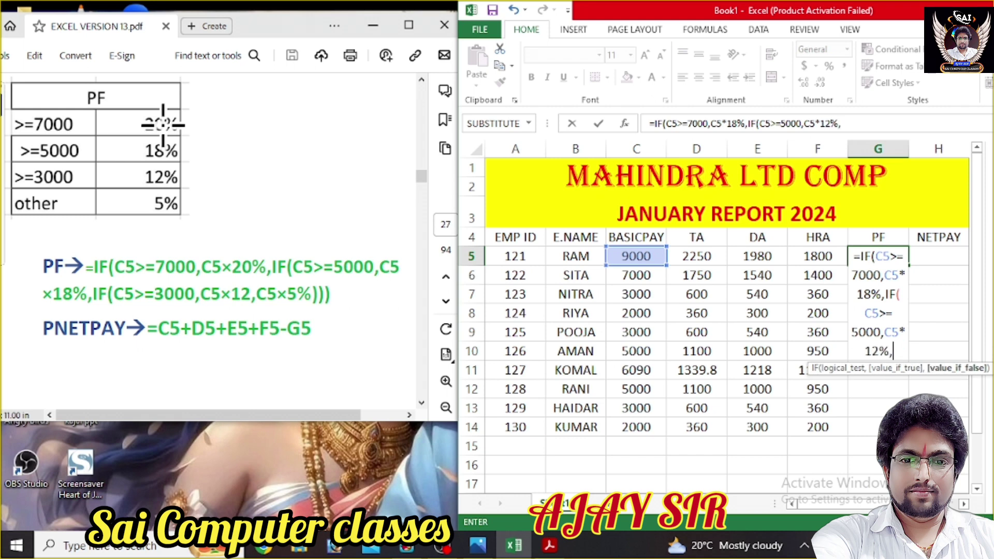
Nest a third IF in G5's PF formula that tests C5>=3000 and has the true value C5*10%
text(C5>=)
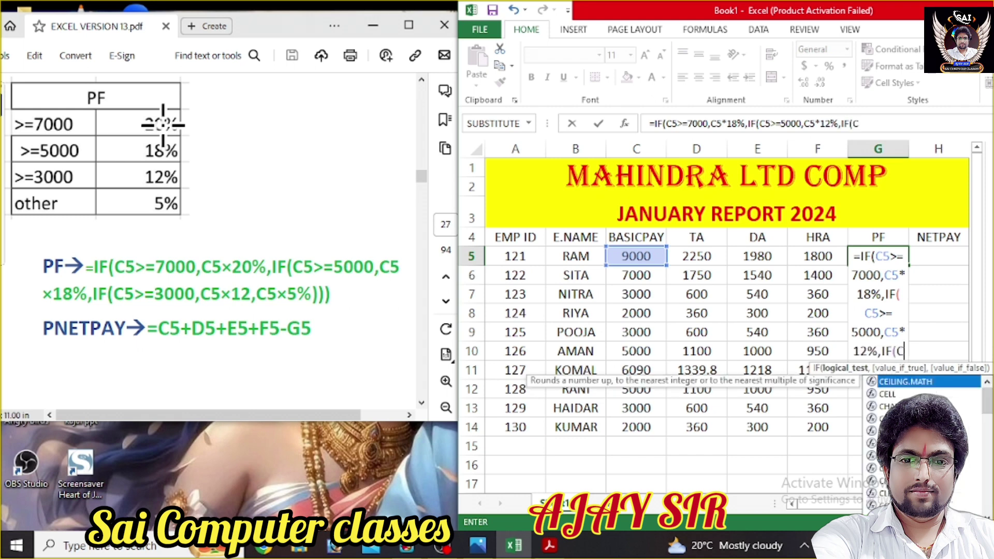
text(3)
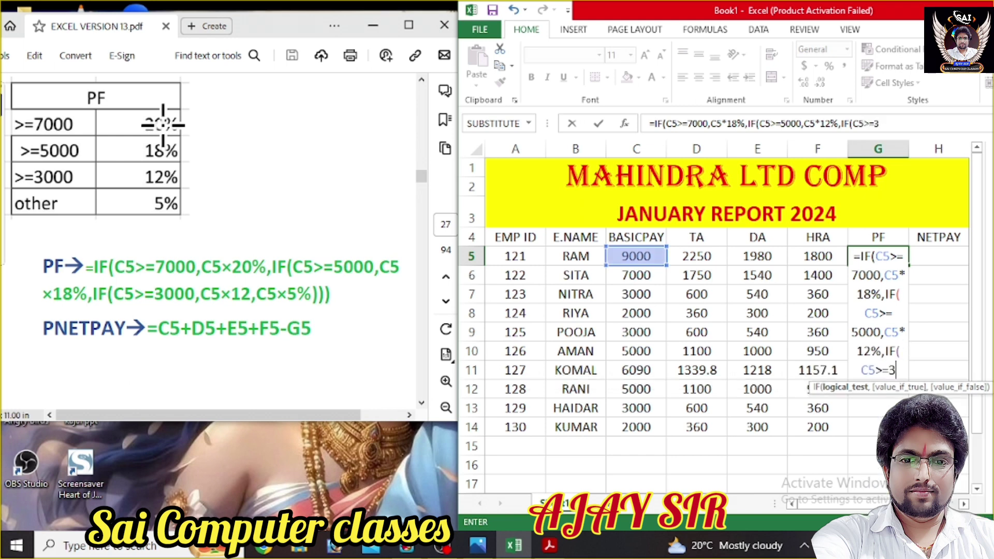
text(000,C5)
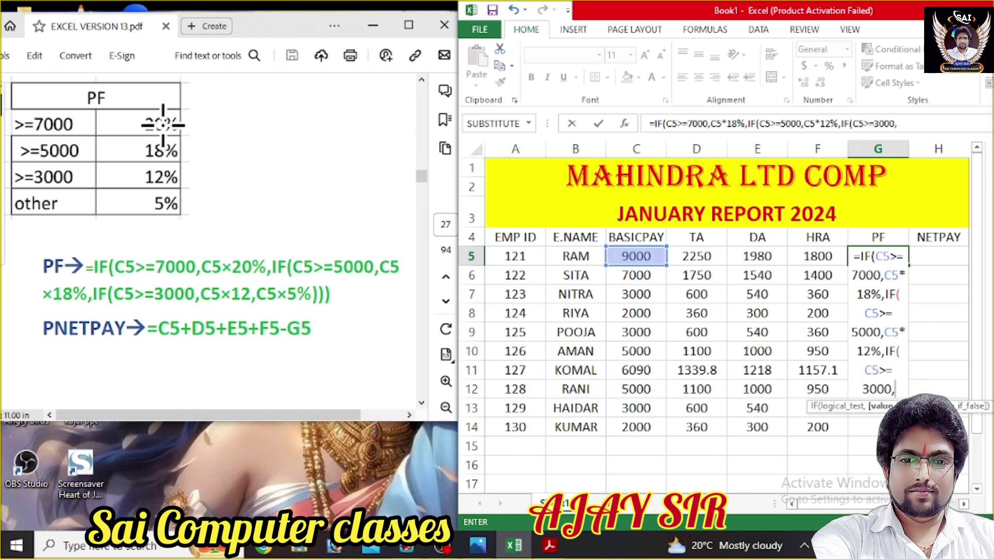
text(*10%)
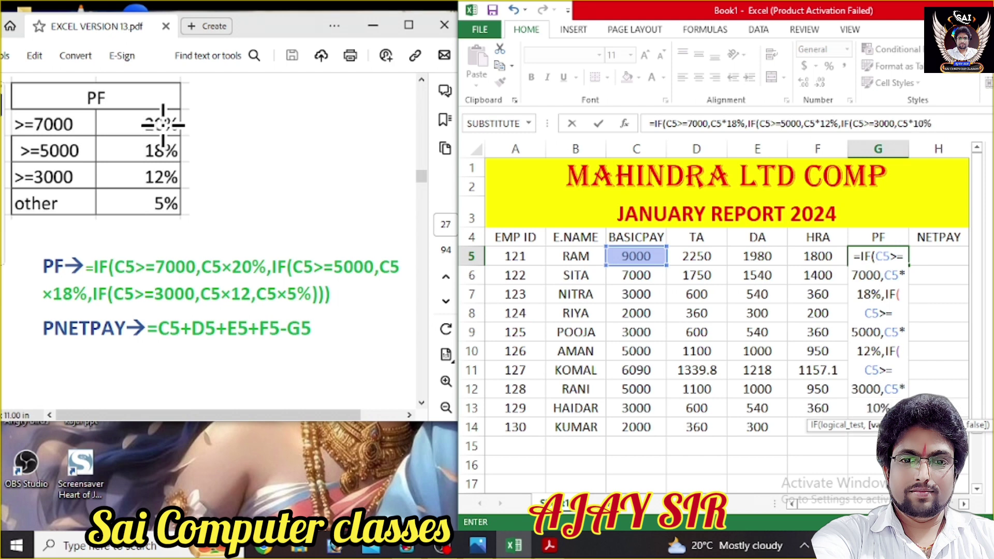
Finish G5's PF formula with the final false value C5*8% and fill it down through G14
text(,C5)
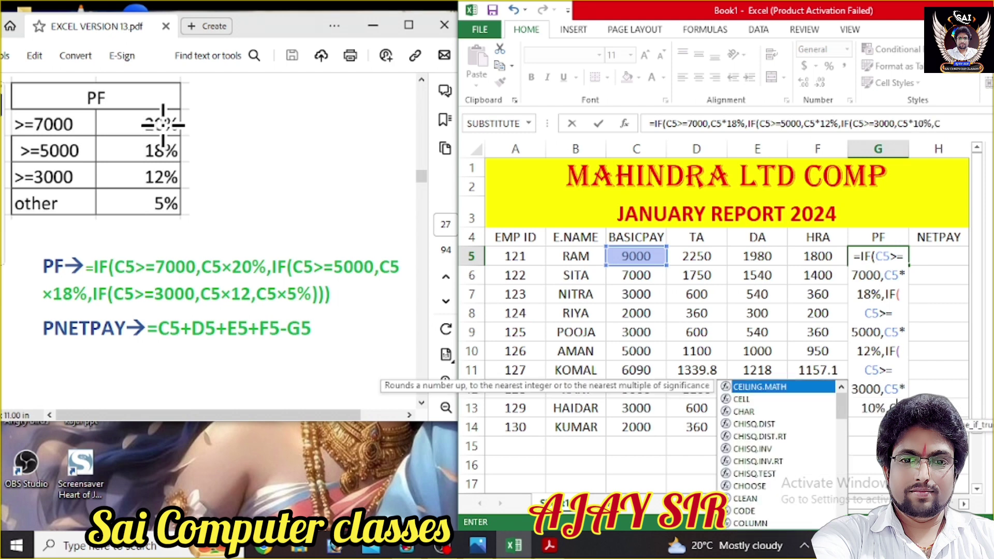
text(*)
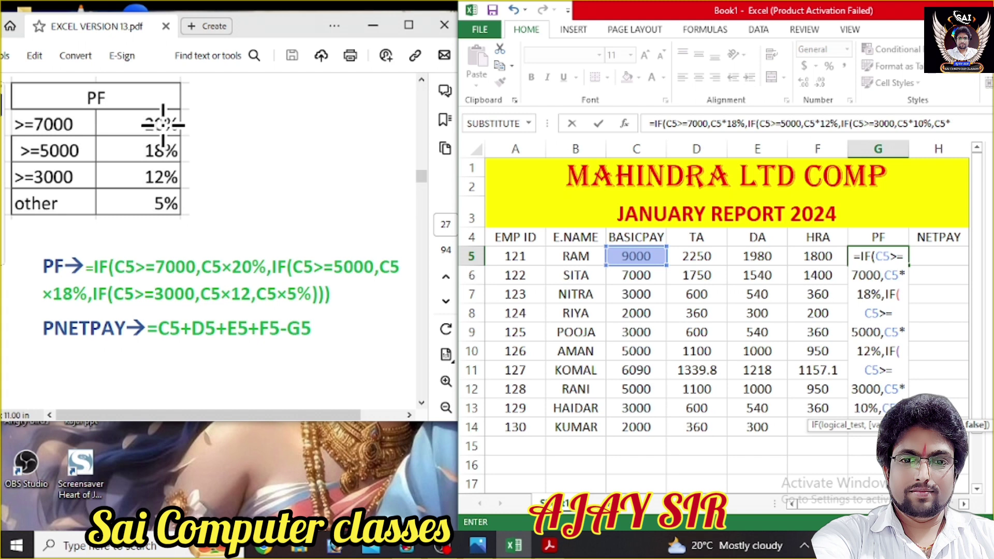
text(8%)
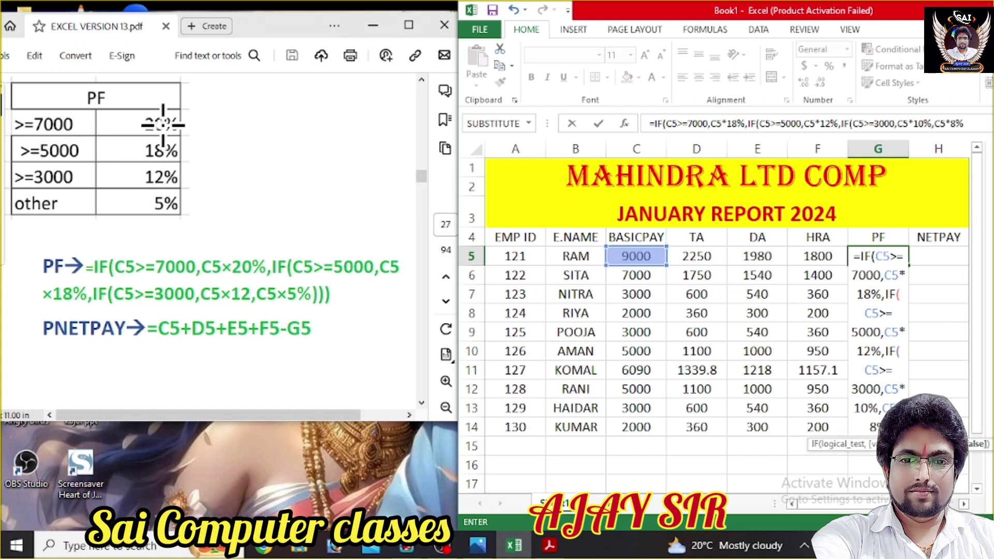
text())))
key(ctrl+Return)
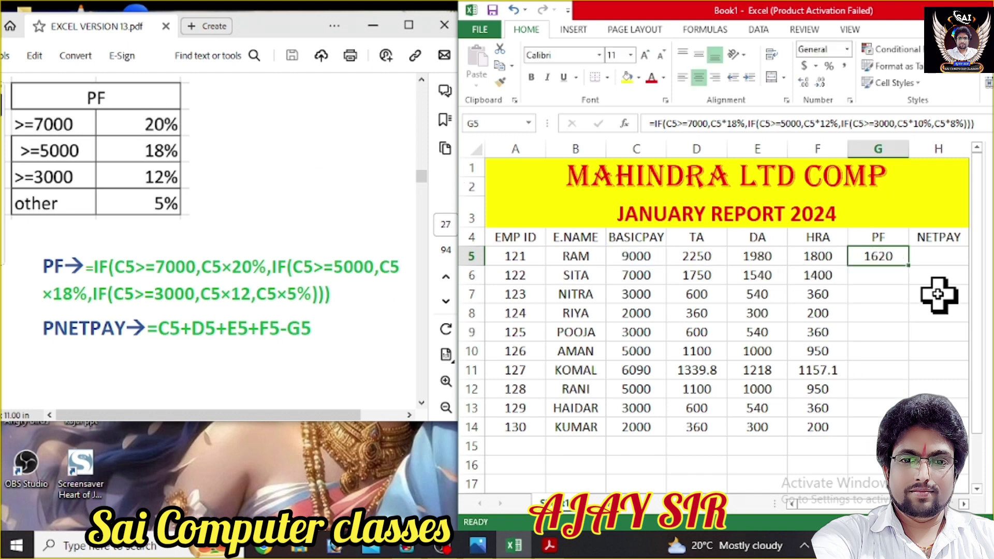
drag(912, 268, 911, 434)
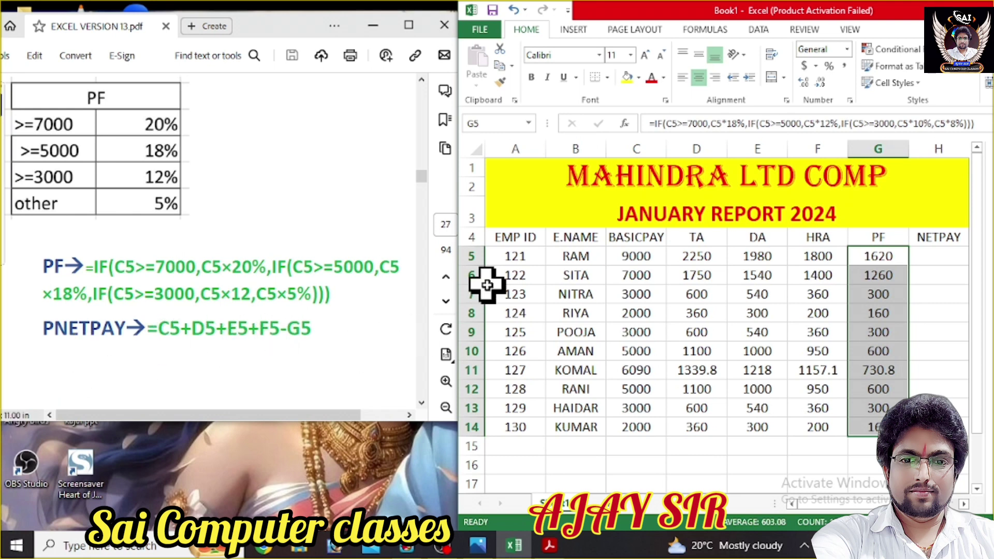
Review the first employee's basic pay, TA, DA, HRA and PF cells as the components of net pay
click(642, 254)
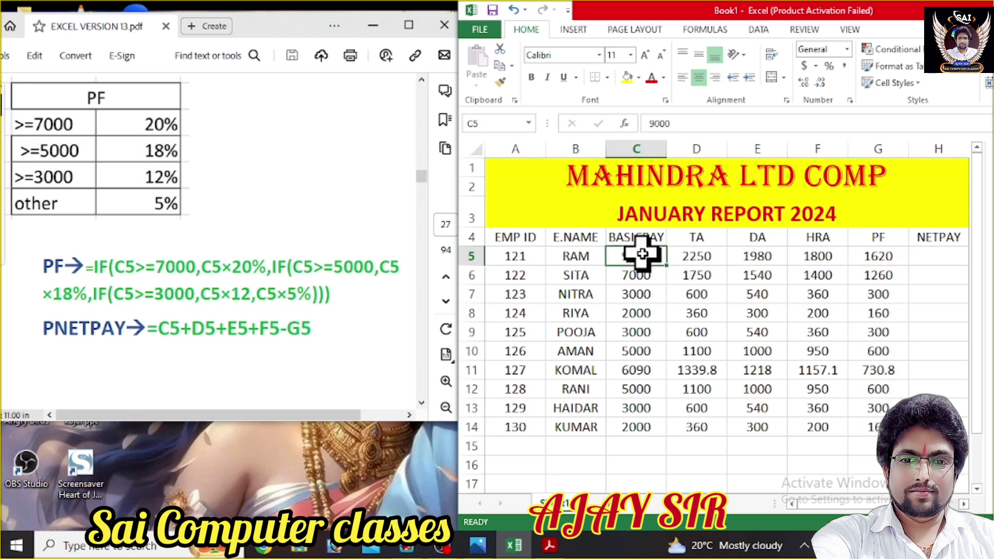
click(695, 256)
click(755, 255)
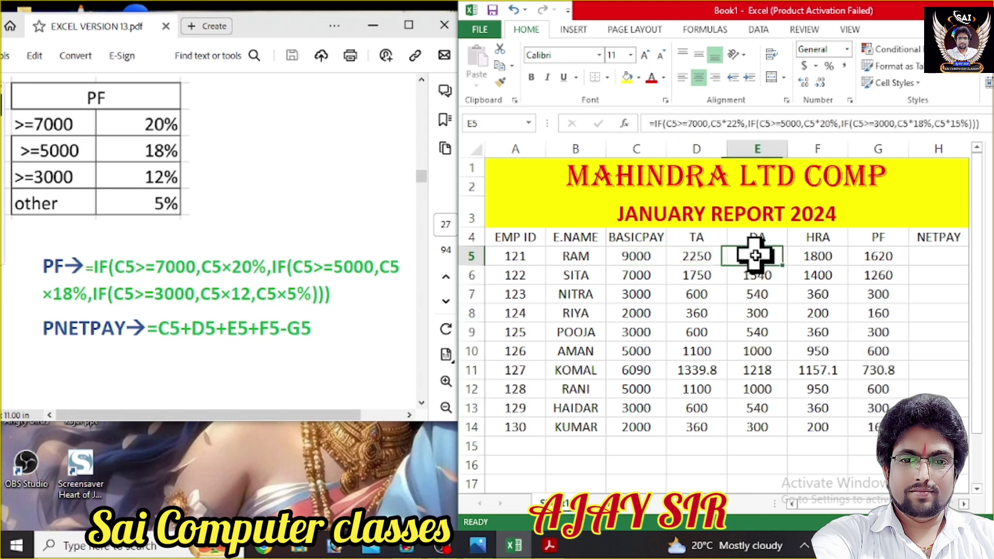
click(804, 257)
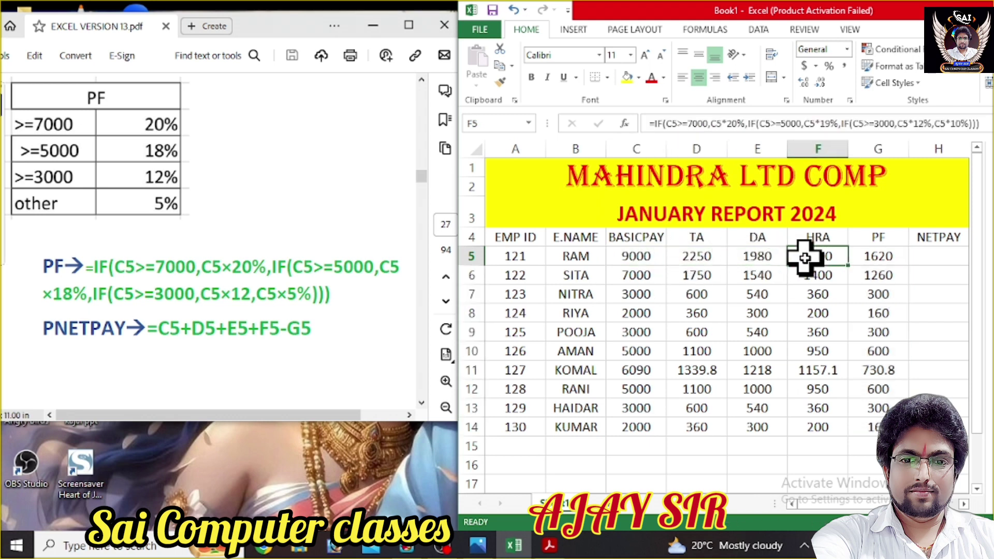
click(866, 253)
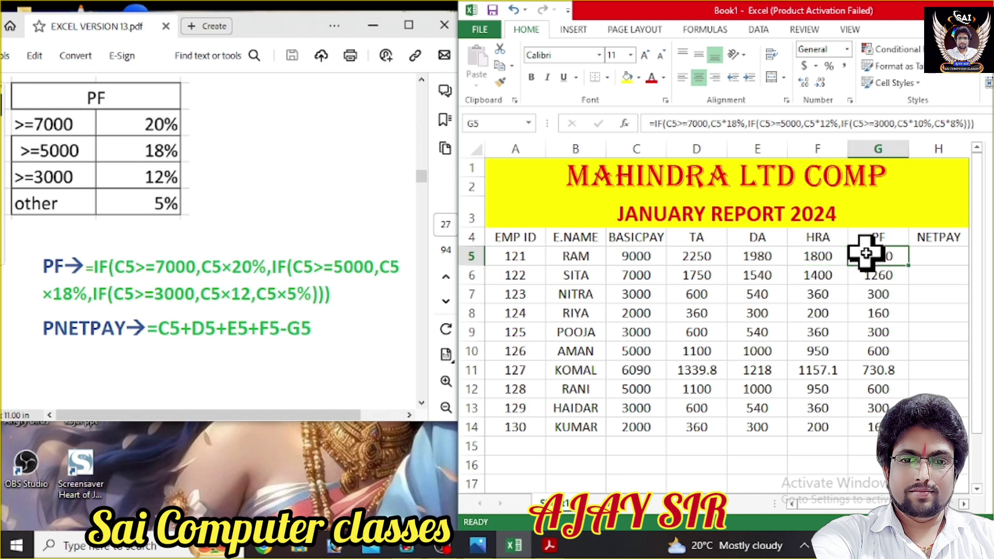
Calculate net pay in H5 with =C5+D5+E5+F5-G5 and fill the formula down through H14
click(940, 257)
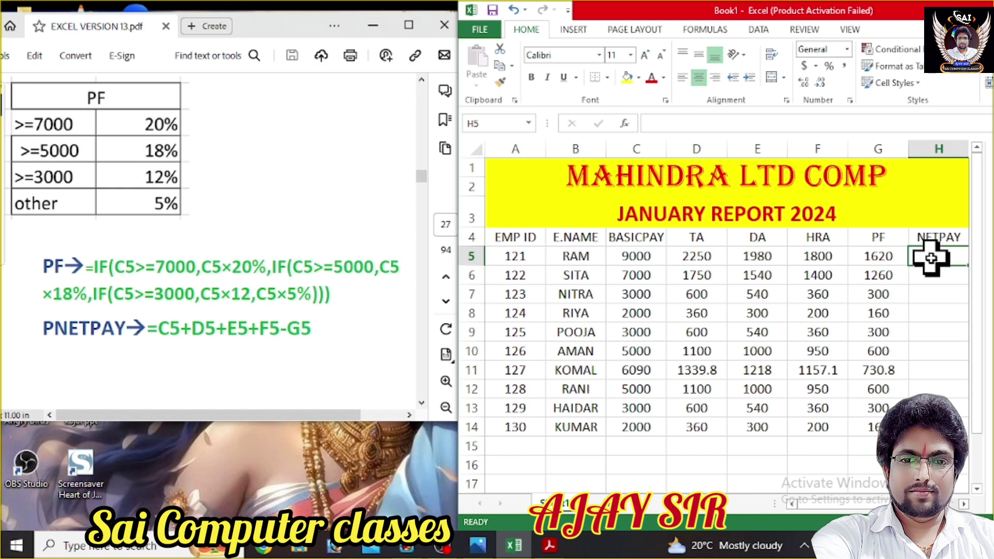
text(=)
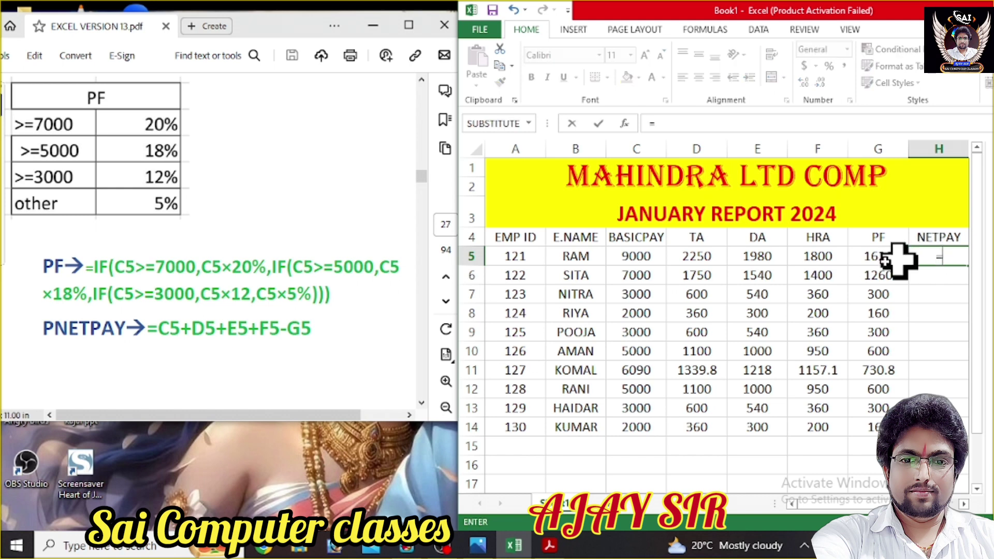
click(627, 259)
text(+)
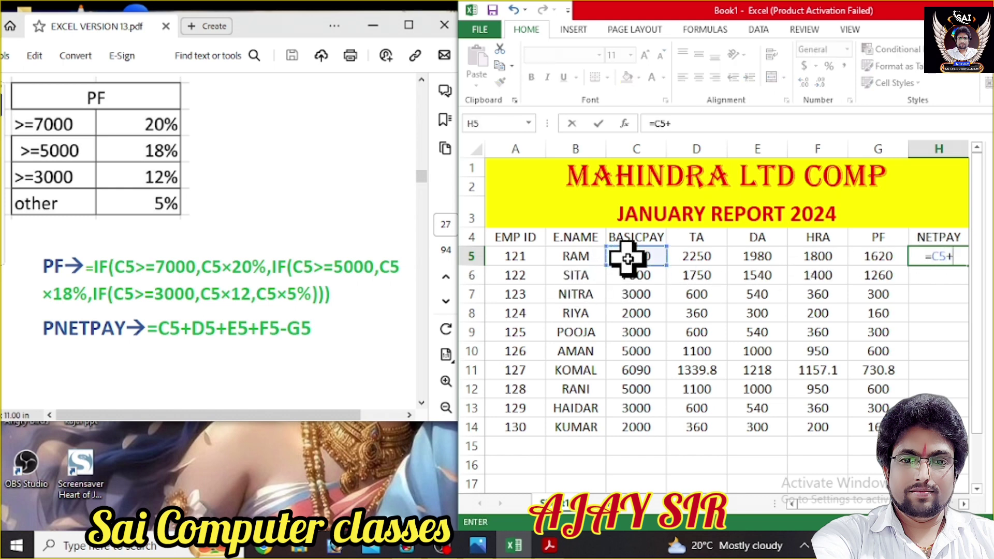
click(695, 258)
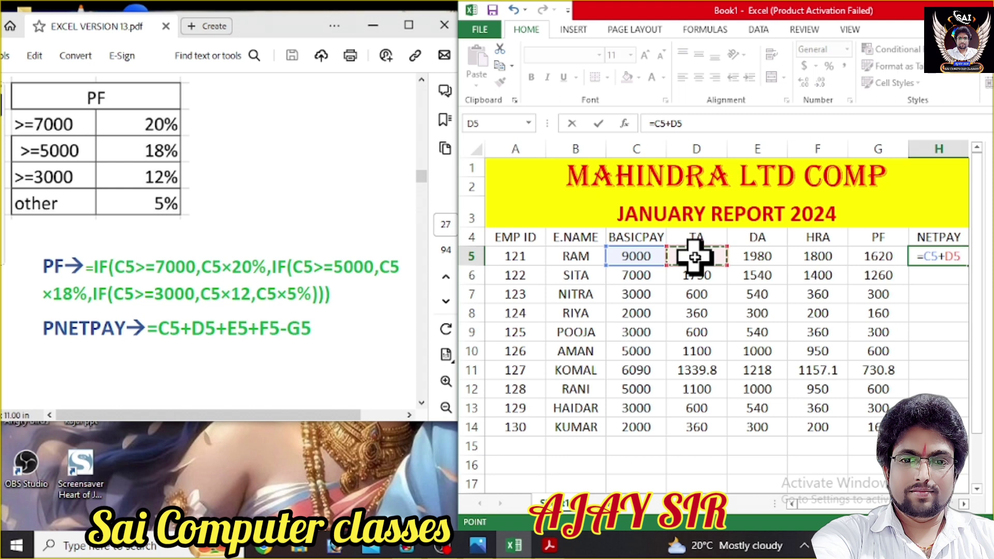
text(+)
click(750, 259)
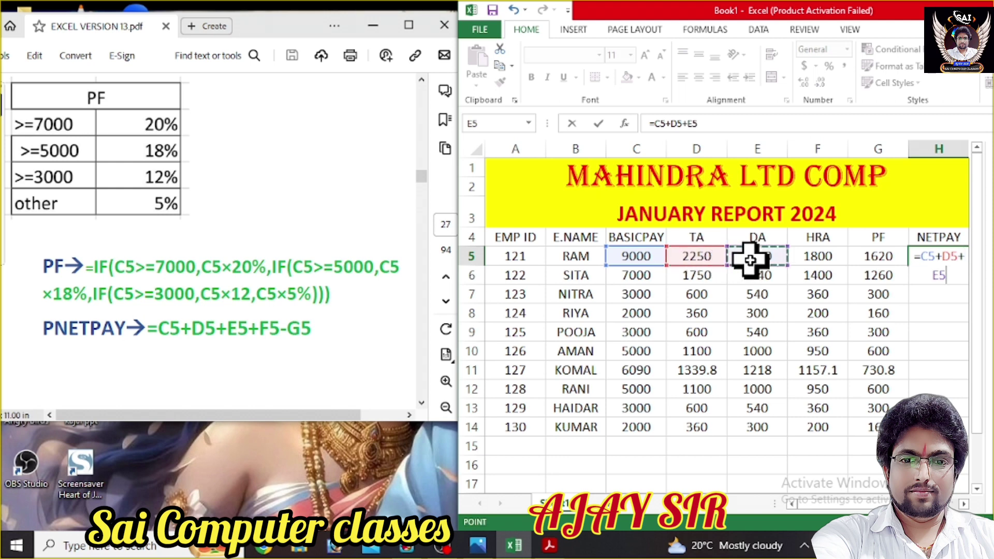
text(+)
click(814, 259)
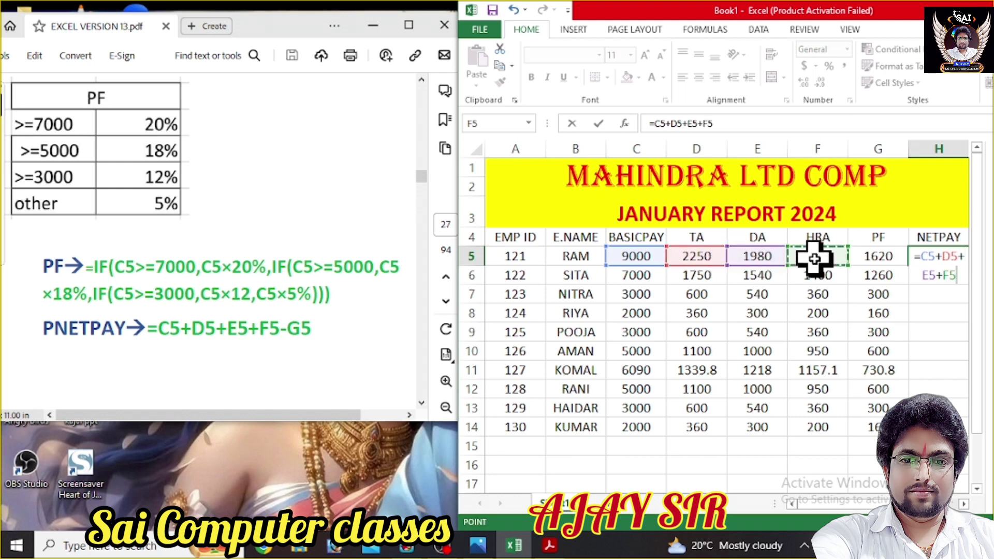
text(-)
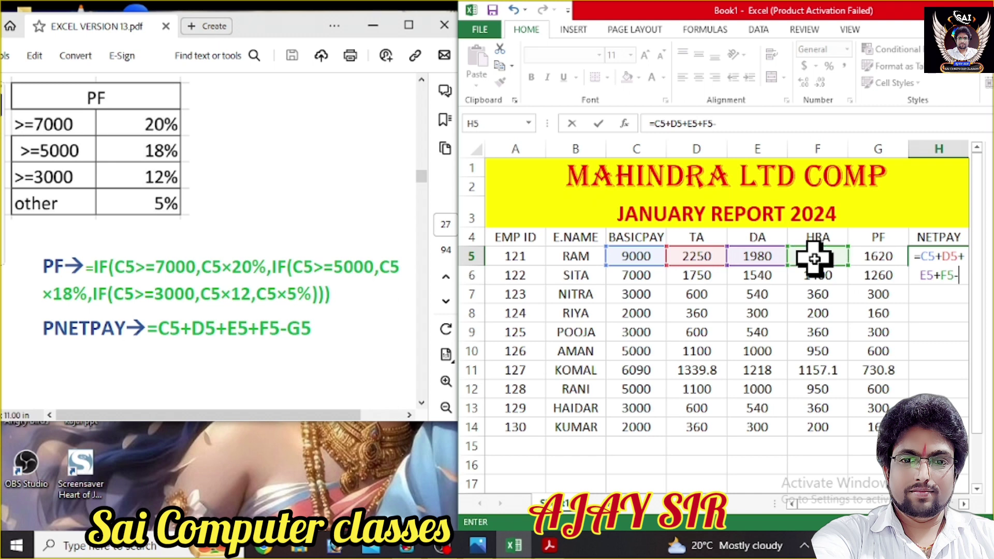
click(867, 259)
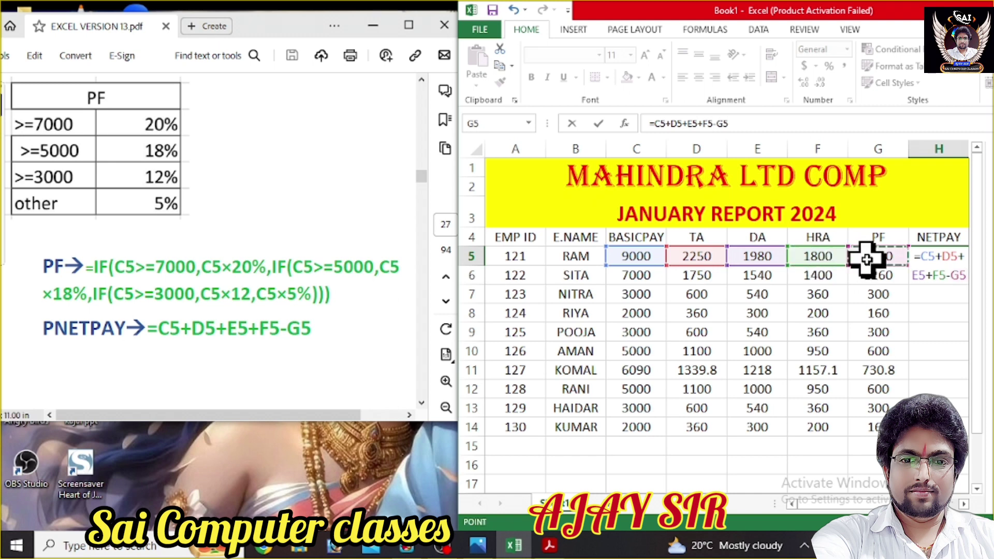
key(Return)
click(956, 271)
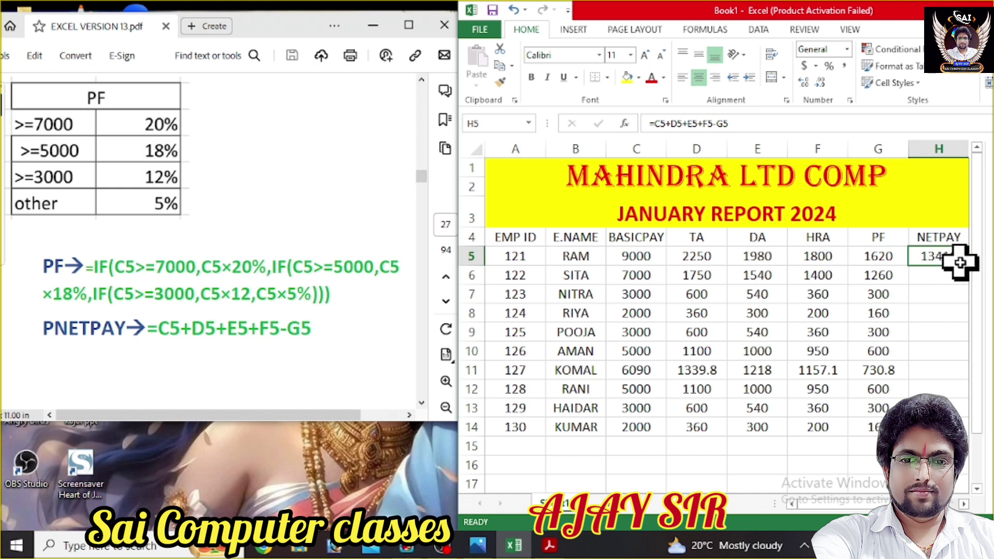
drag(968, 265, 971, 437)
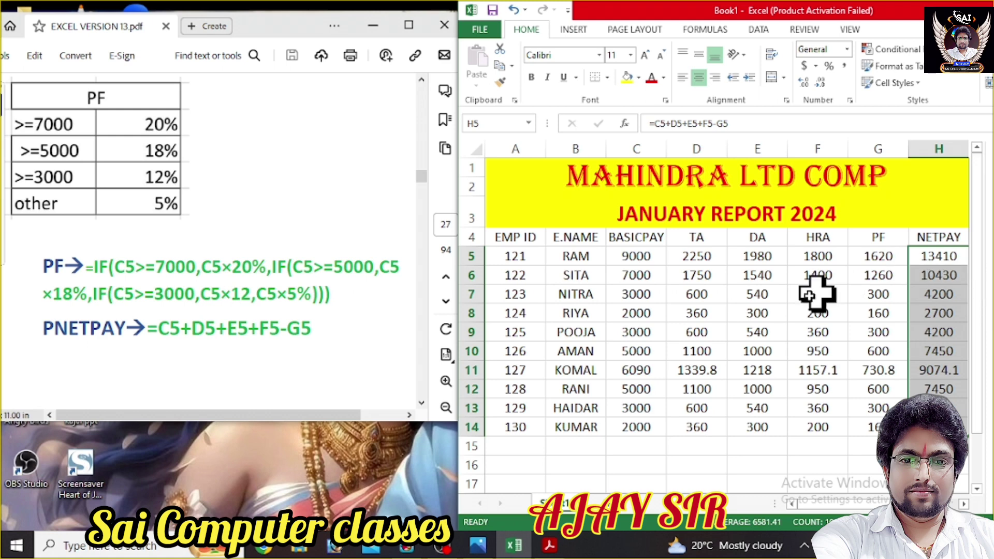
Inspect the basic pay value and the TA, DA and HRA formulas in C5 through F5
click(619, 257)
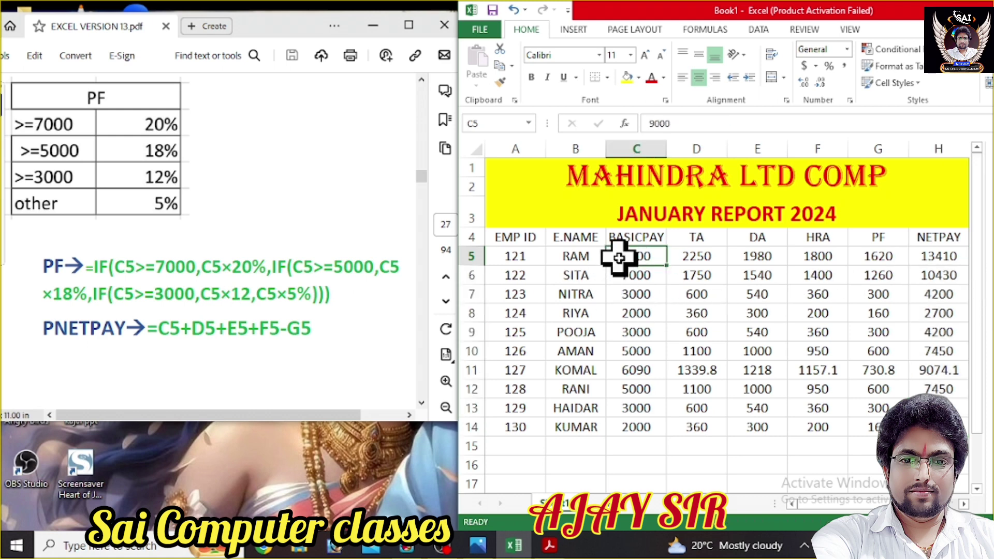
click(700, 259)
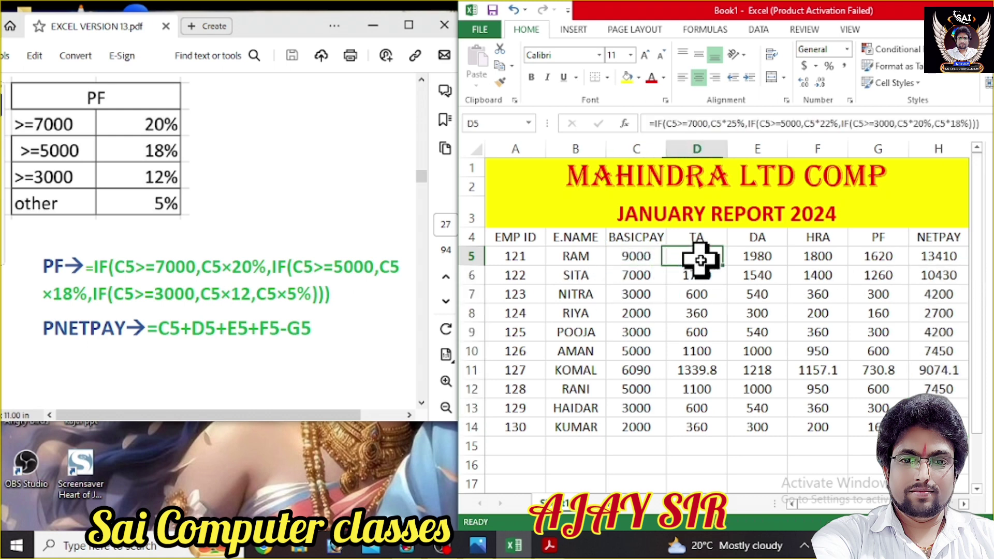
click(773, 257)
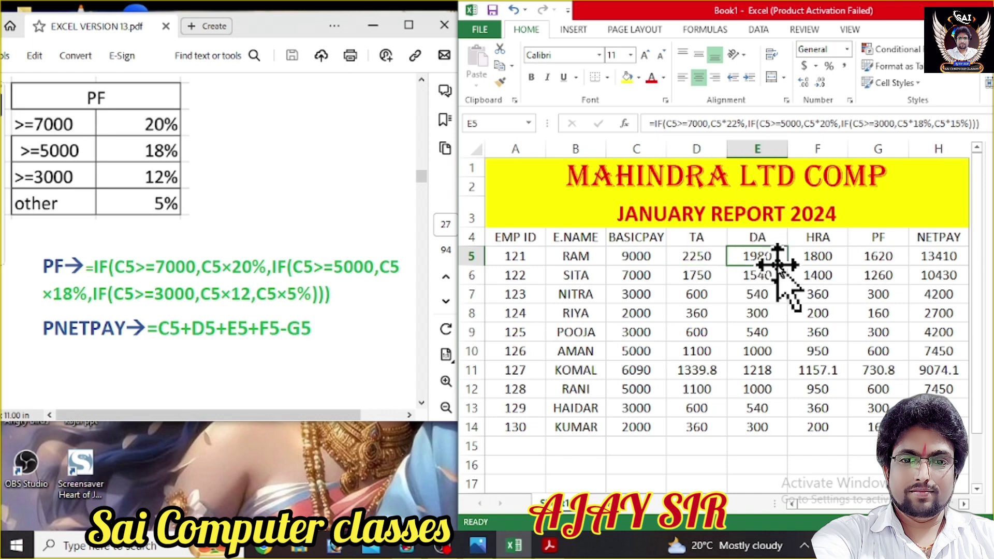
click(818, 262)
Maximize the workbook window and close the Research pane
drag(933, 12, 841, 14)
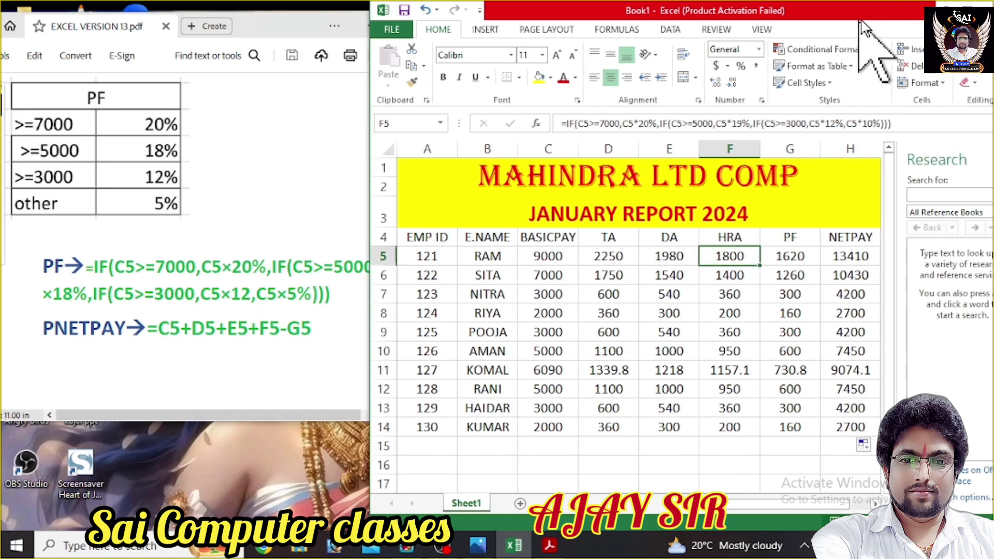
drag(903, 14, 818, 16)
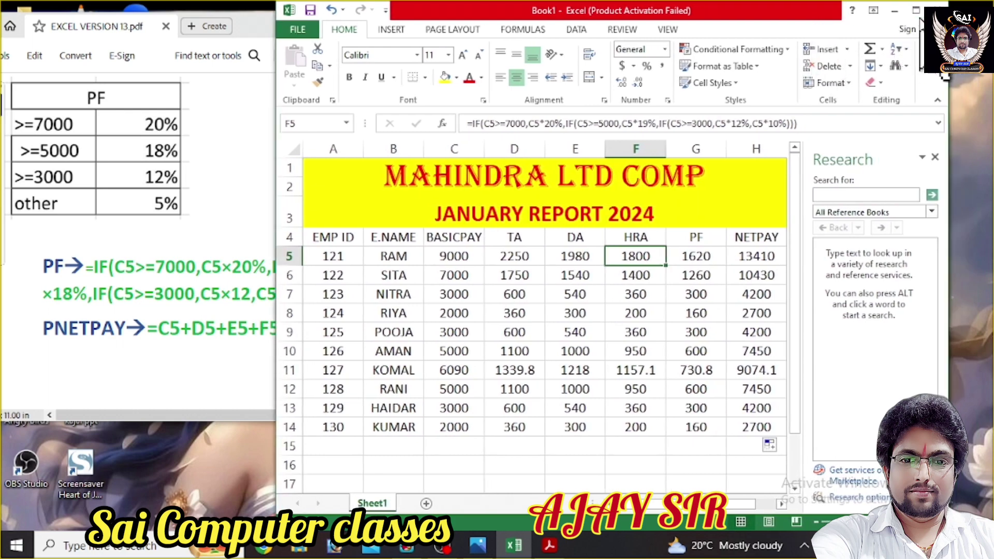
click(921, 11)
scroll(404, 371, up, 3)
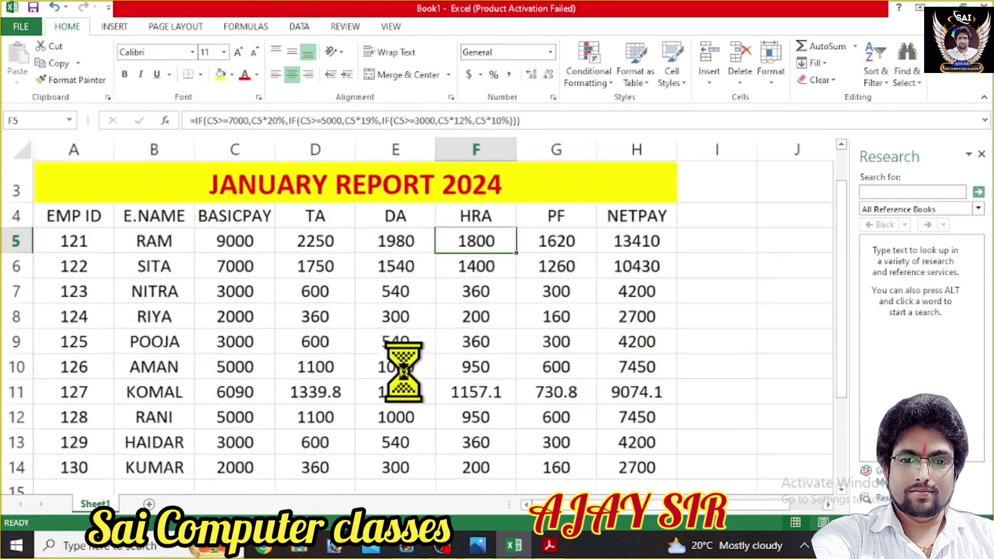
scroll(404, 371, down, 2)
scroll(404, 372, up, 3)
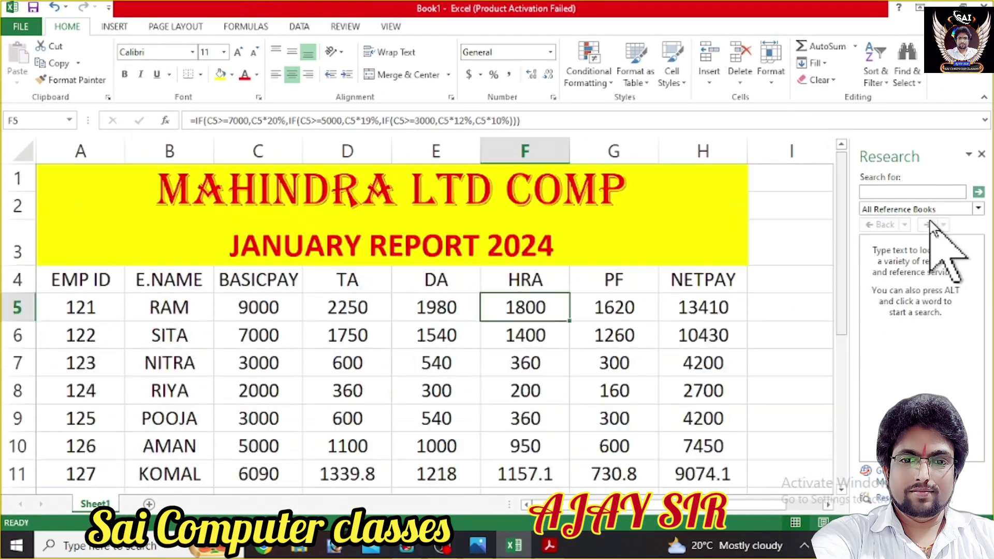
click(982, 153)
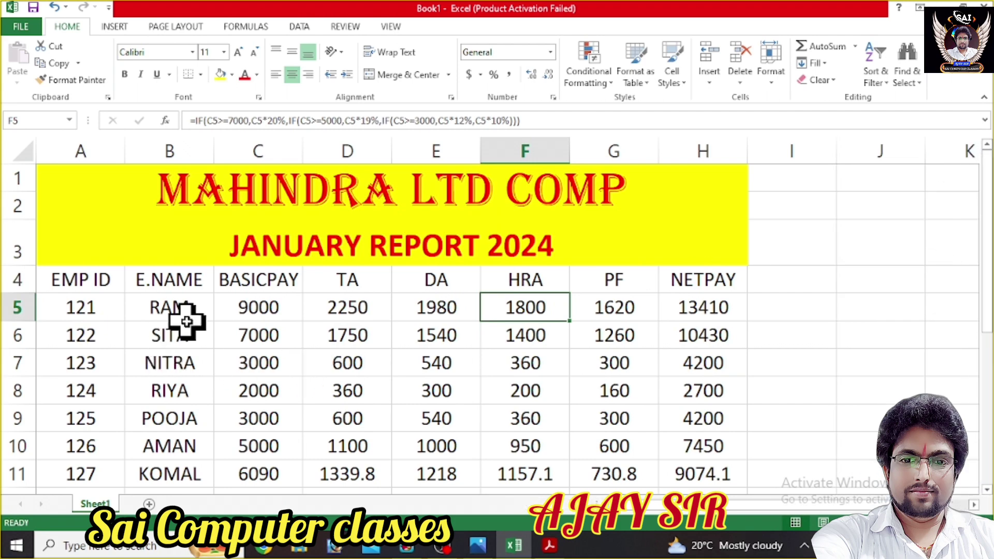
Apply All Borders to the report range A1:H11, from the company title through employee 127
scroll(195, 324, down, 1)
scroll(578, 281, up, 1)
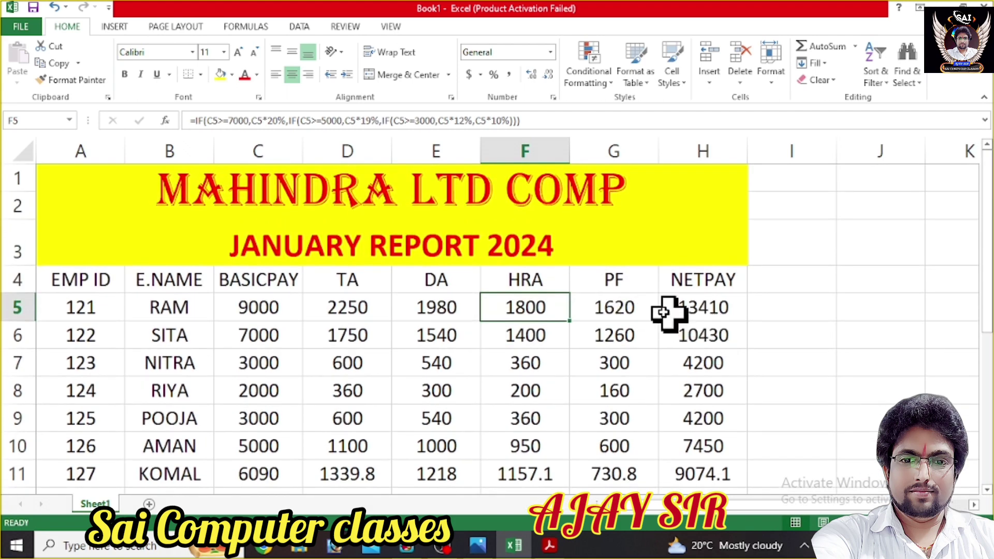
drag(75, 199, 548, 472)
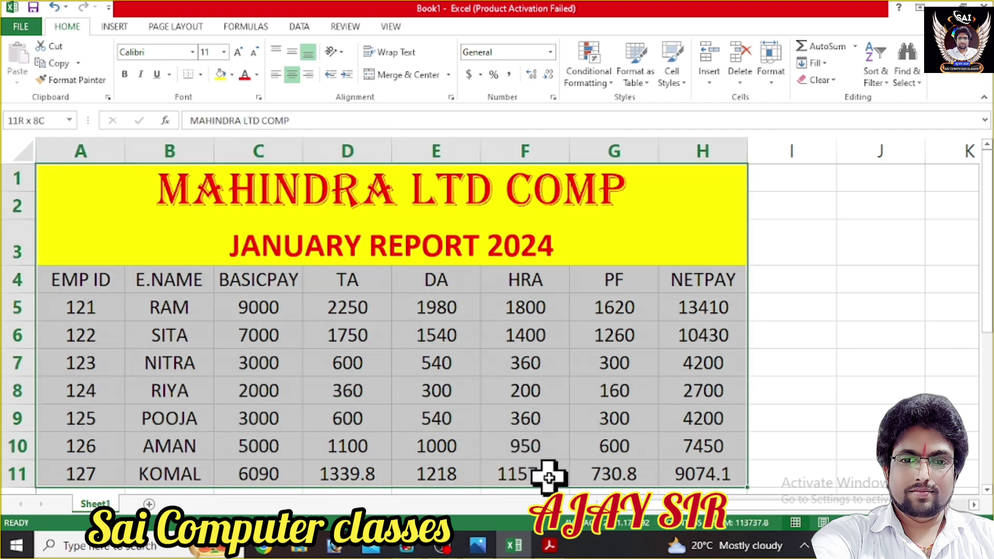
click(200, 75)
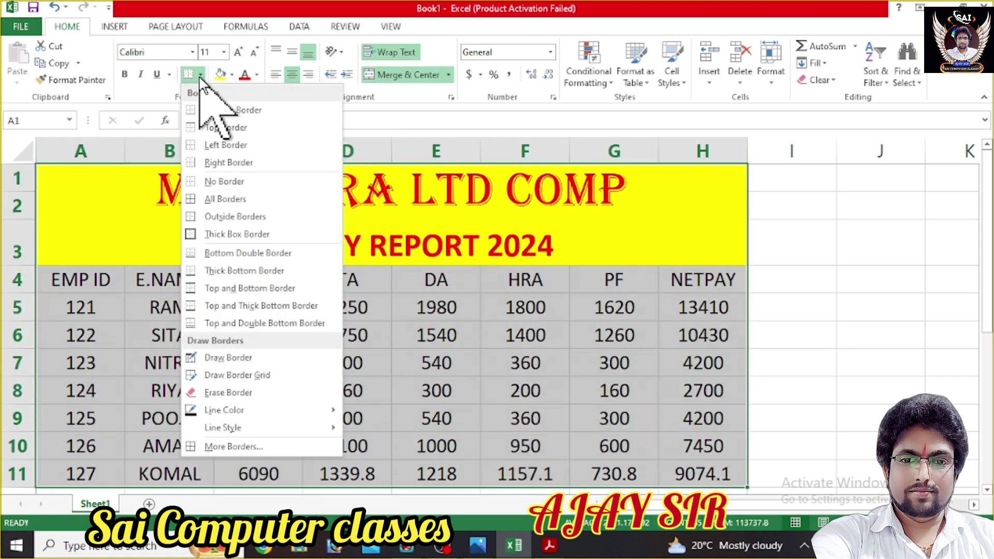
click(206, 200)
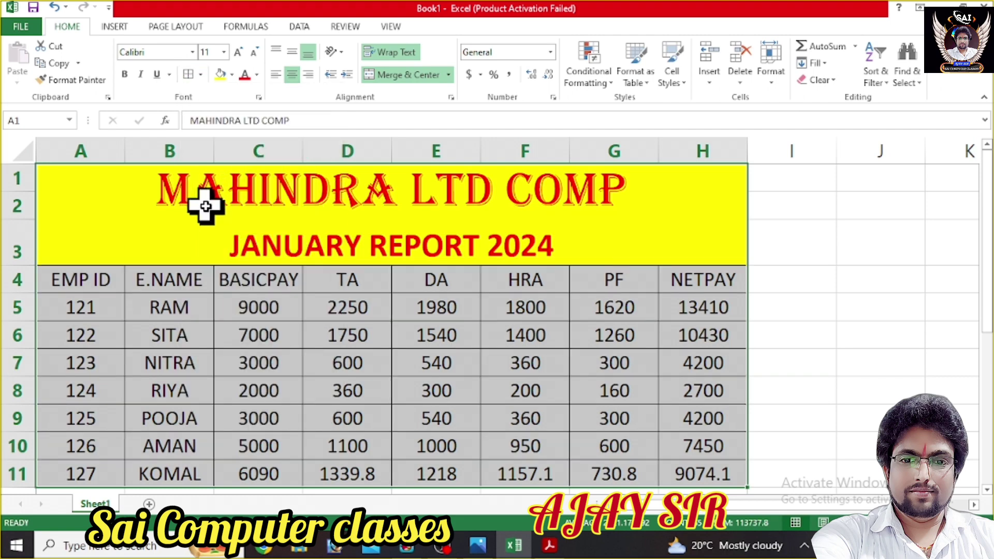
Apply all borders to the whole report range A1:H14, through employee 130, and make its text bold
scroll(206, 206, down, 4)
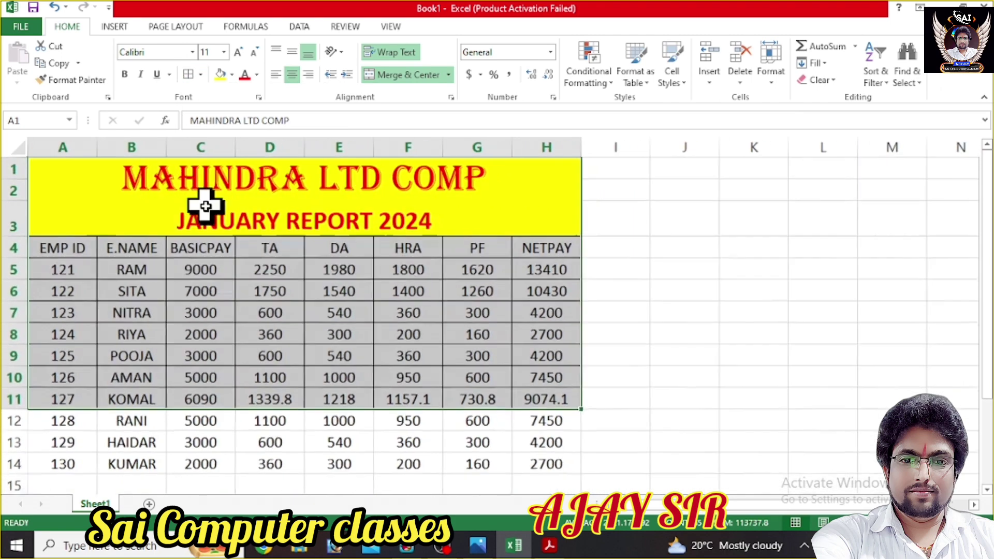
click(606, 292)
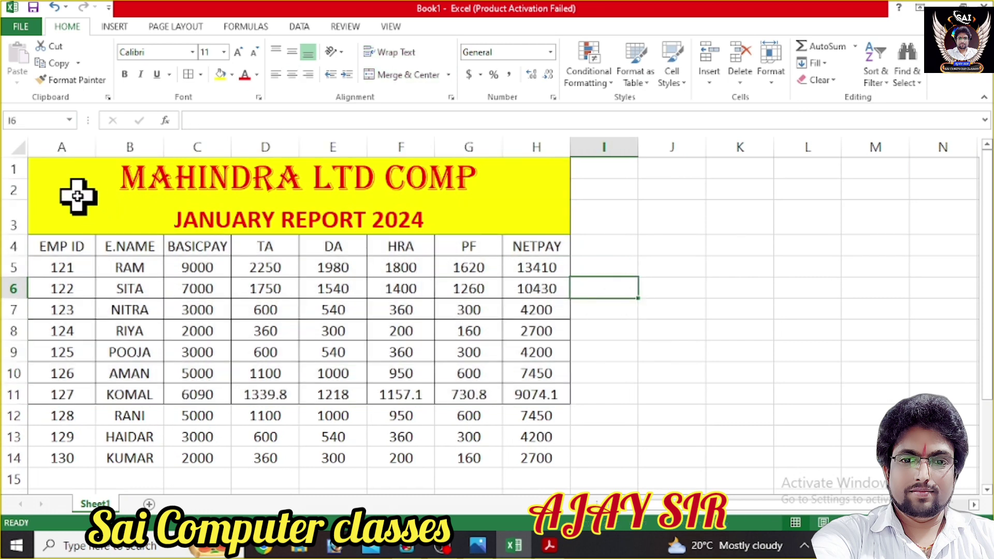
drag(78, 190, 265, 463)
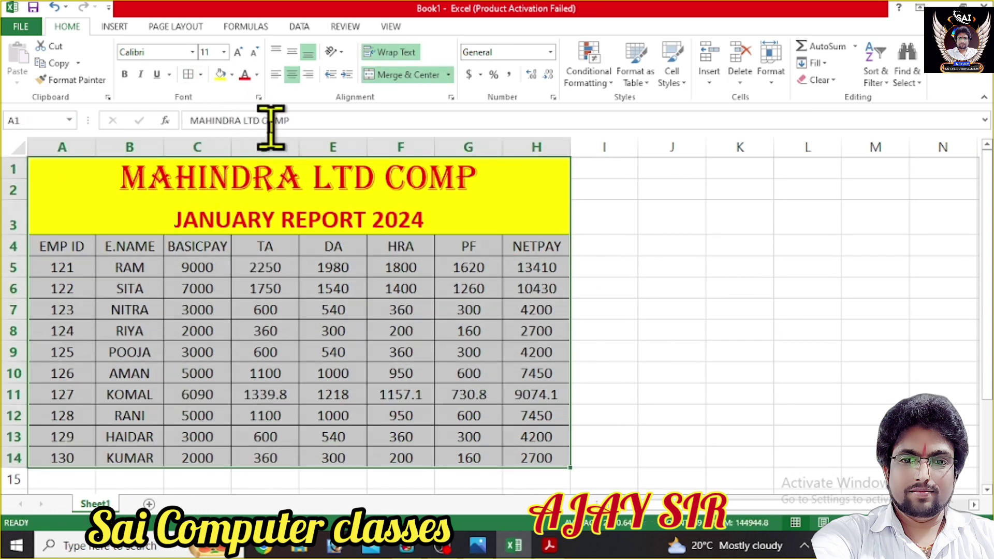
click(123, 75)
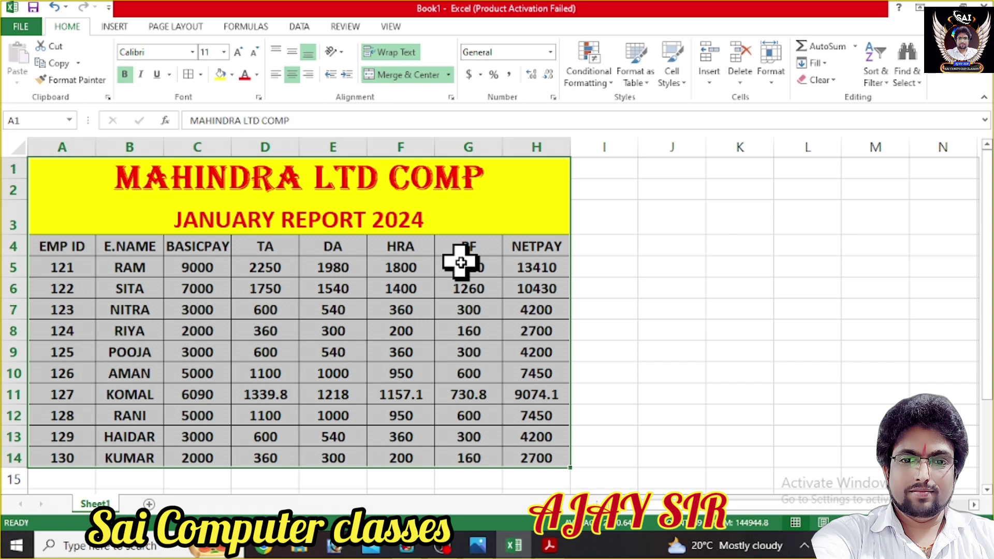
Review the basic pay entry in C5 and the TA, DA, HRA and PF formulas in D5 through G5
click(204, 263)
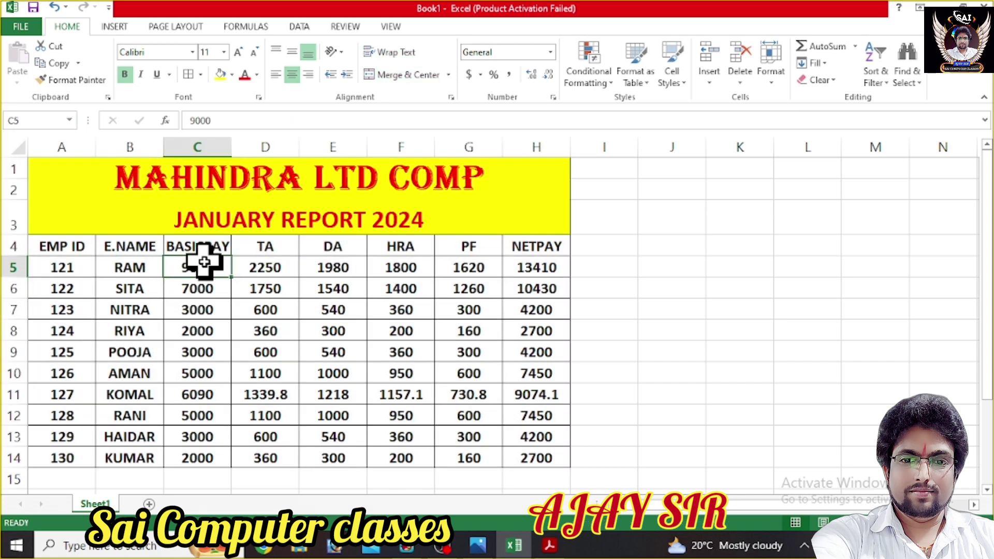
click(280, 262)
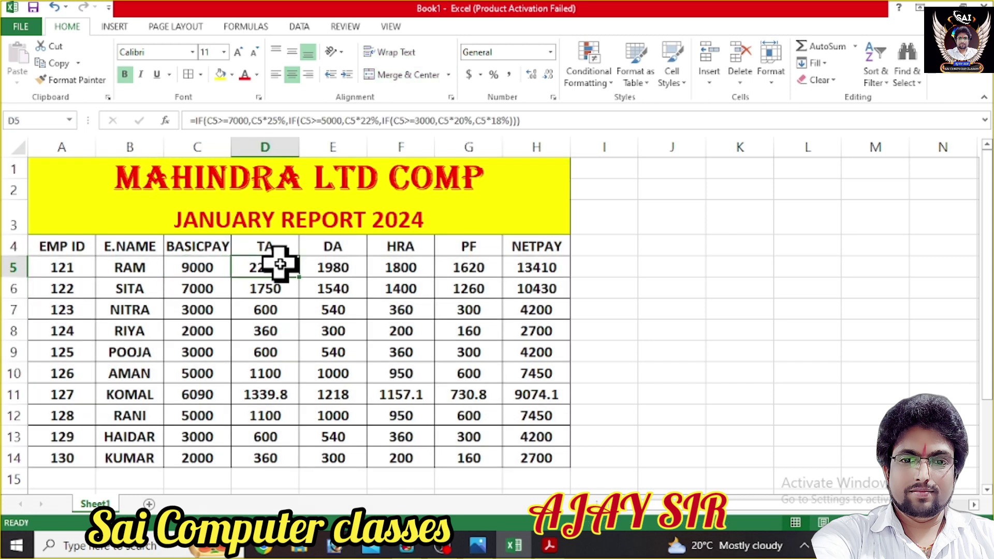
click(340, 265)
click(407, 266)
click(468, 263)
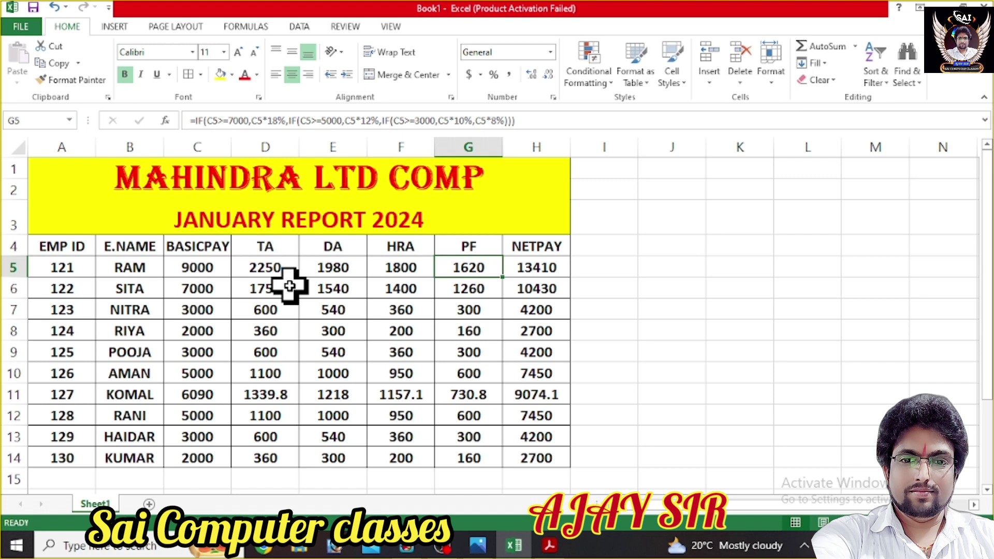
click(185, 263)
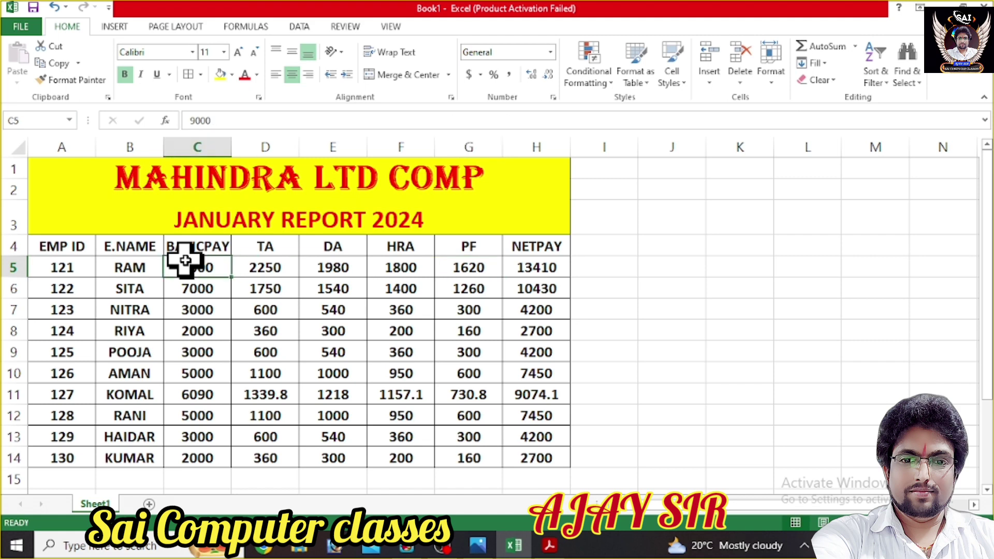
Switch to EXCEL VERSION 13.pdf in Acrobat, maximize it and examine the PF and net pay formulas and the TATA COMP exercise
click(550, 545)
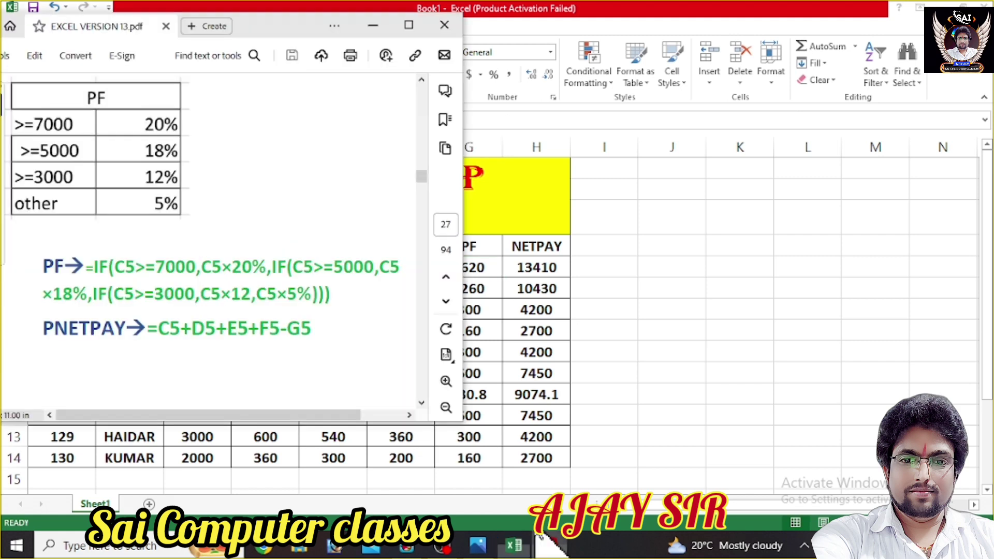
click(409, 25)
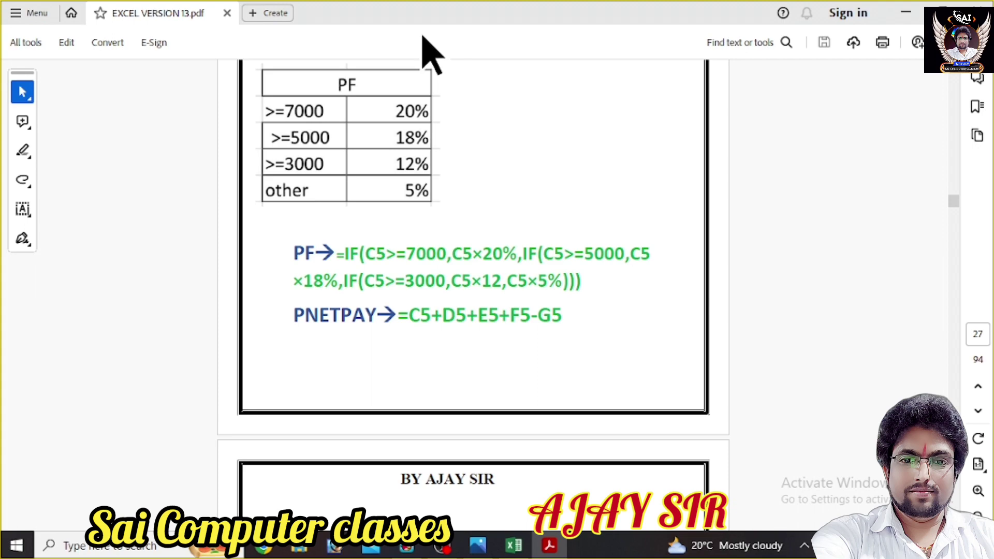
scroll(438, 123, up, 3)
scroll(438, 122, down, 12)
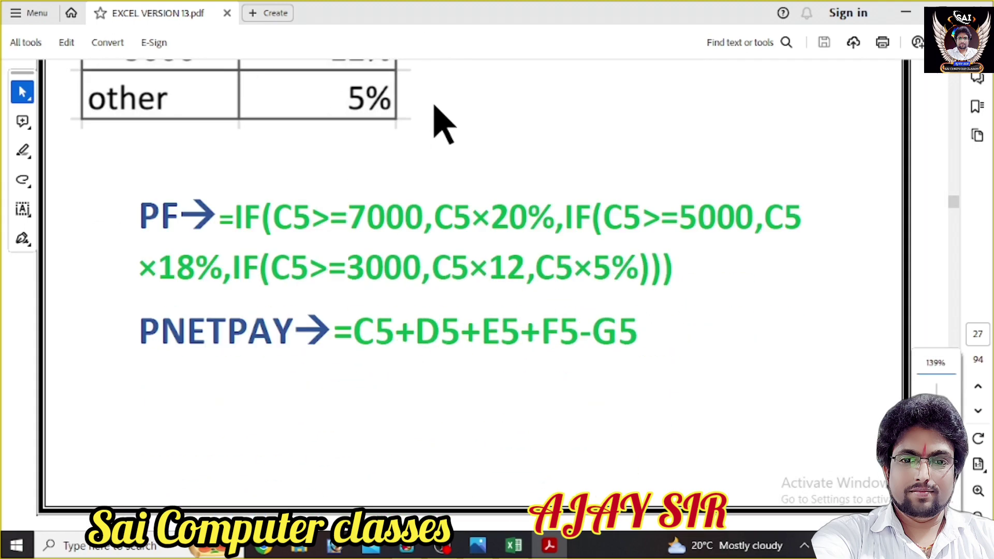
scroll(435, 104, down, 6)
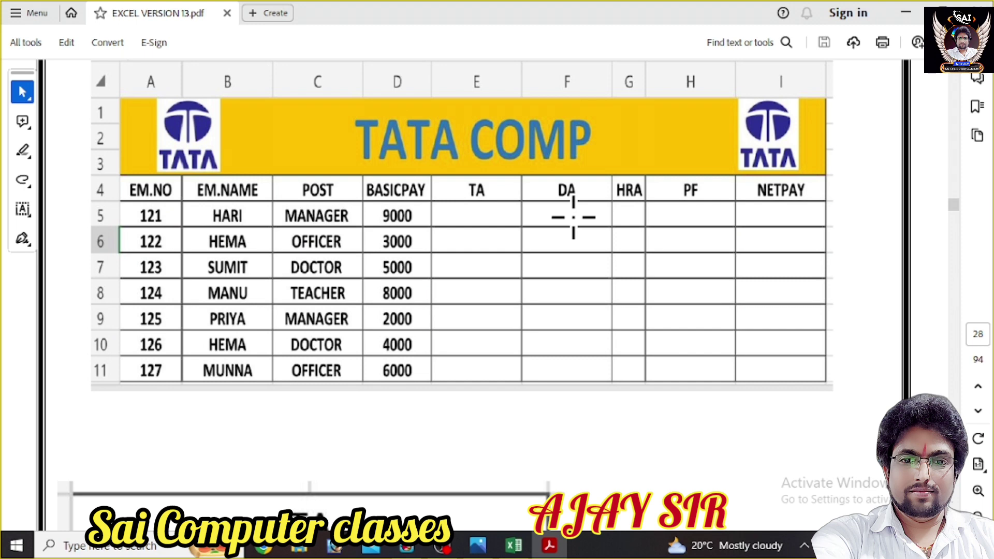
scroll(573, 218, up, 1)
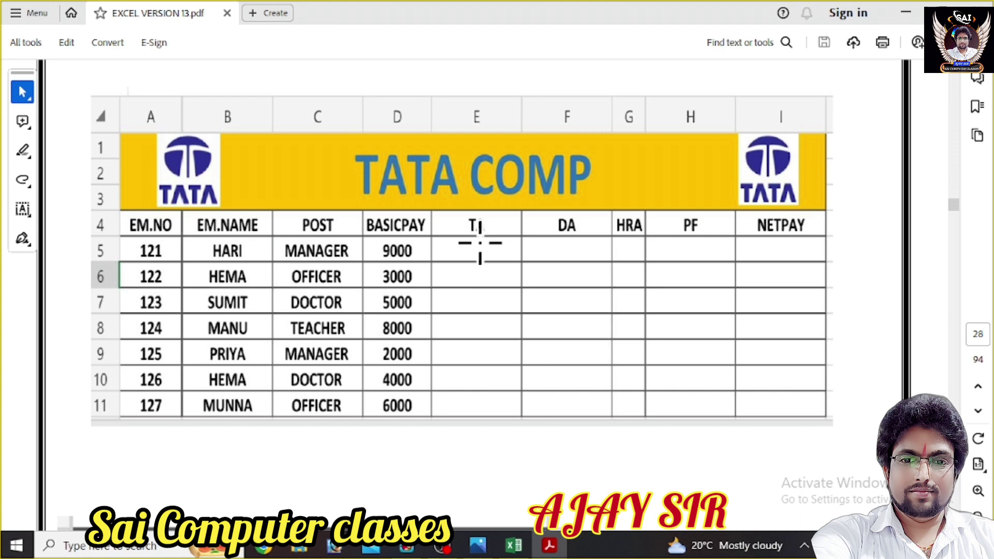
View the salary sheet class image in the photo viewer, dismiss it and return to the post-wise exercise heading in the PDF
click(478, 545)
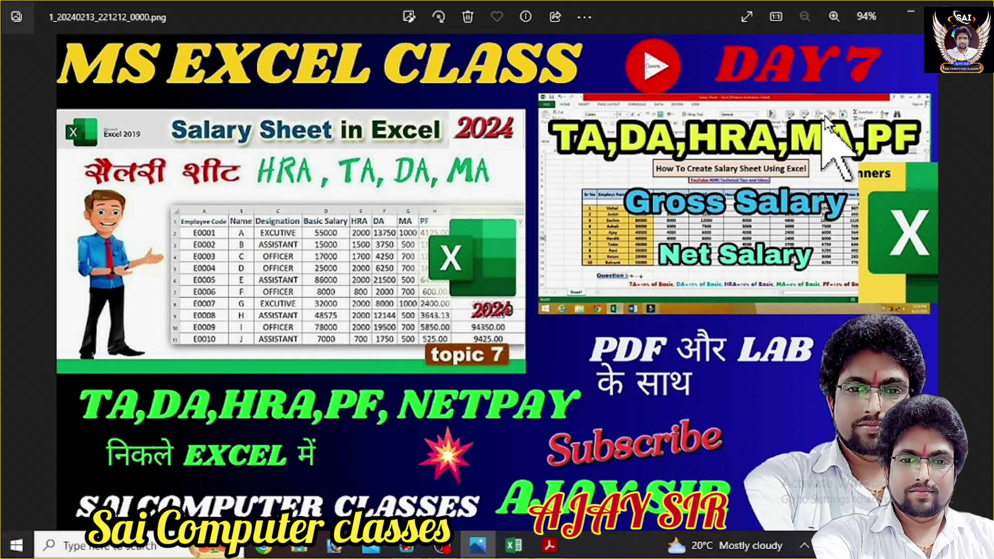
click(943, 6)
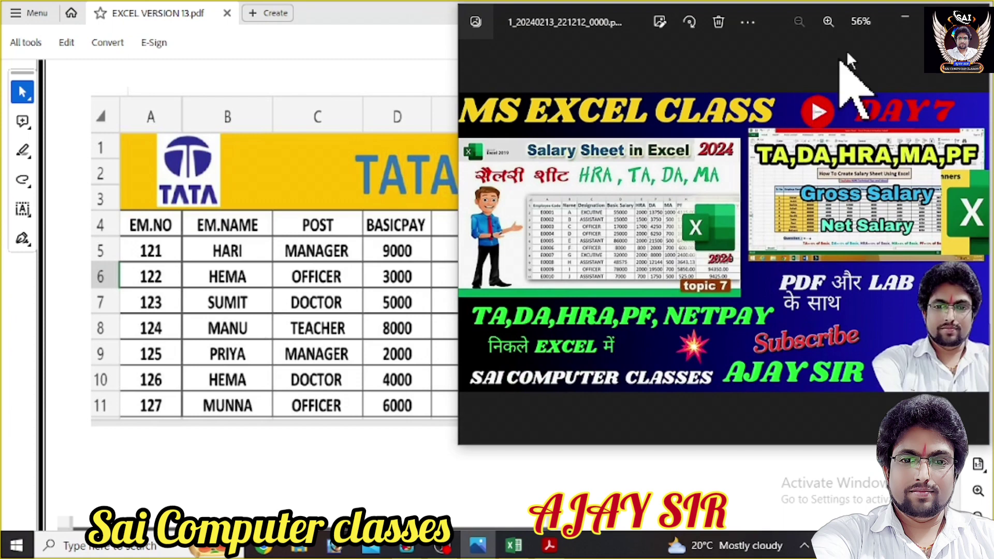
click(913, 15)
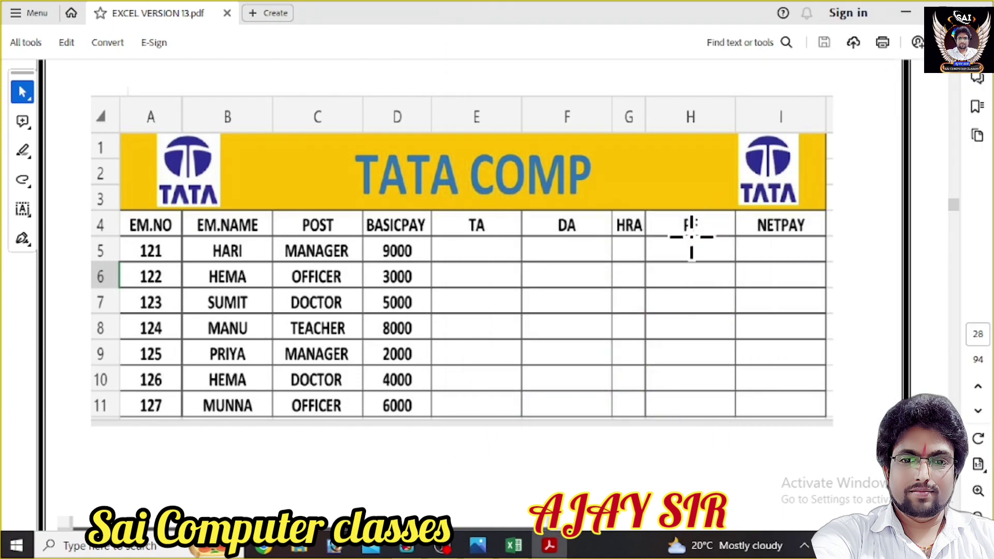
scroll(691, 236, up, 3)
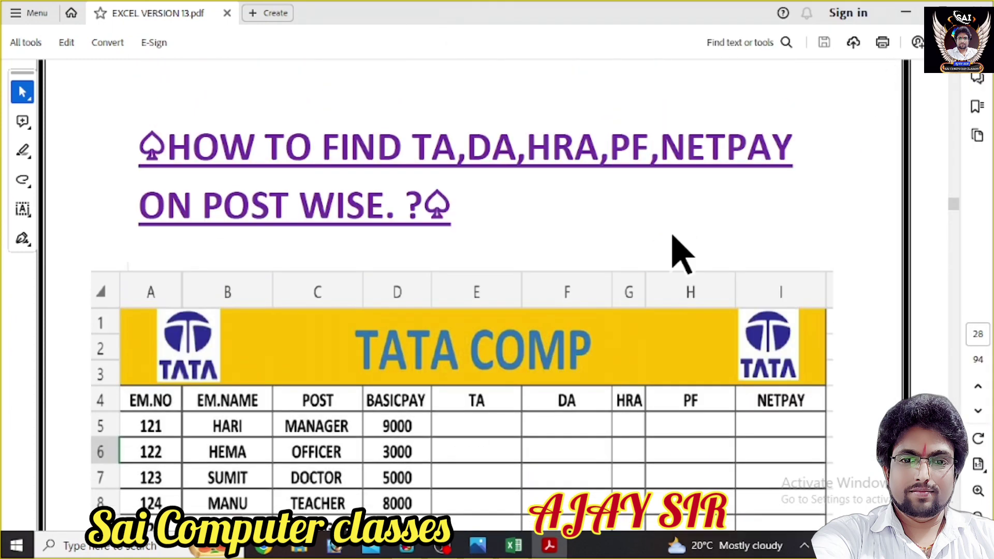